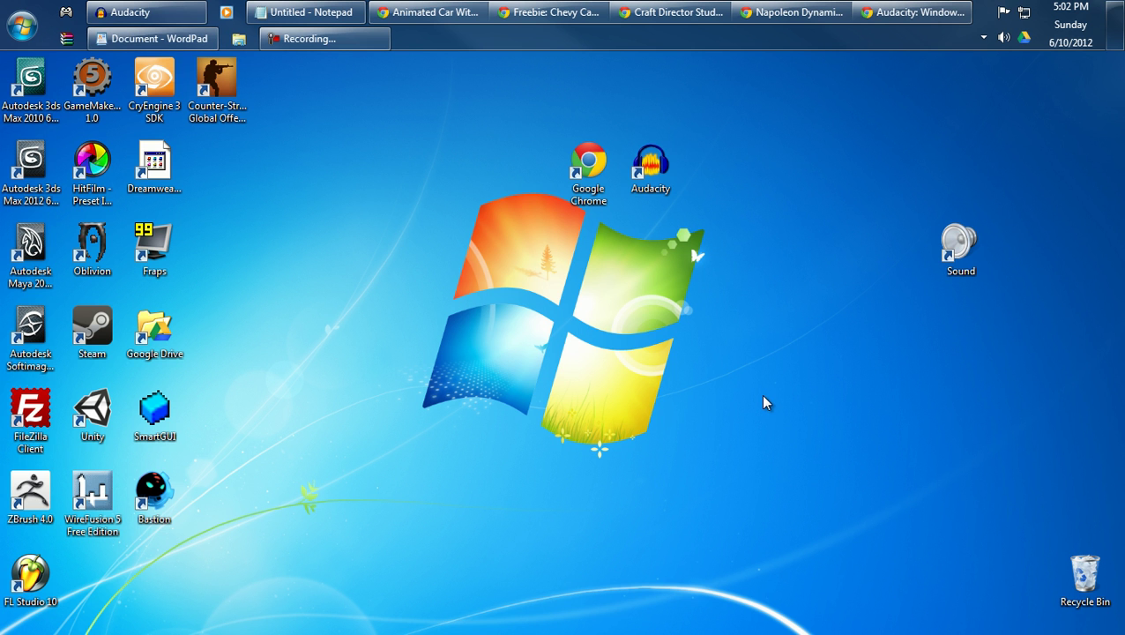
Open Chrome maximized, go to google.com and search for 'audacity'.
double_click(588, 163)
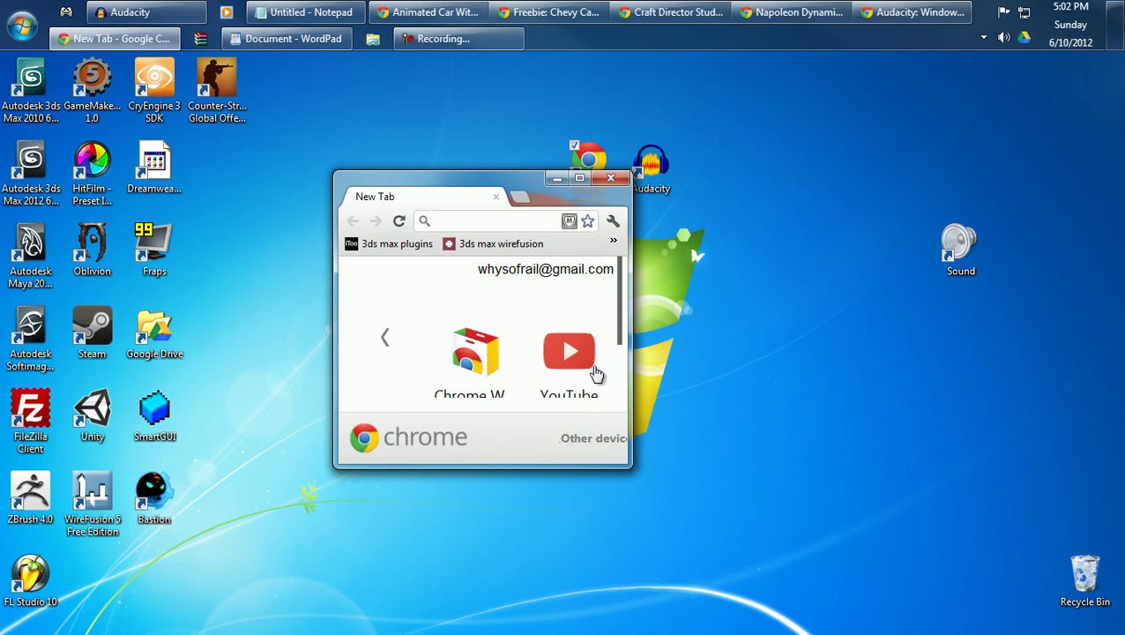
double_click(512, 189)
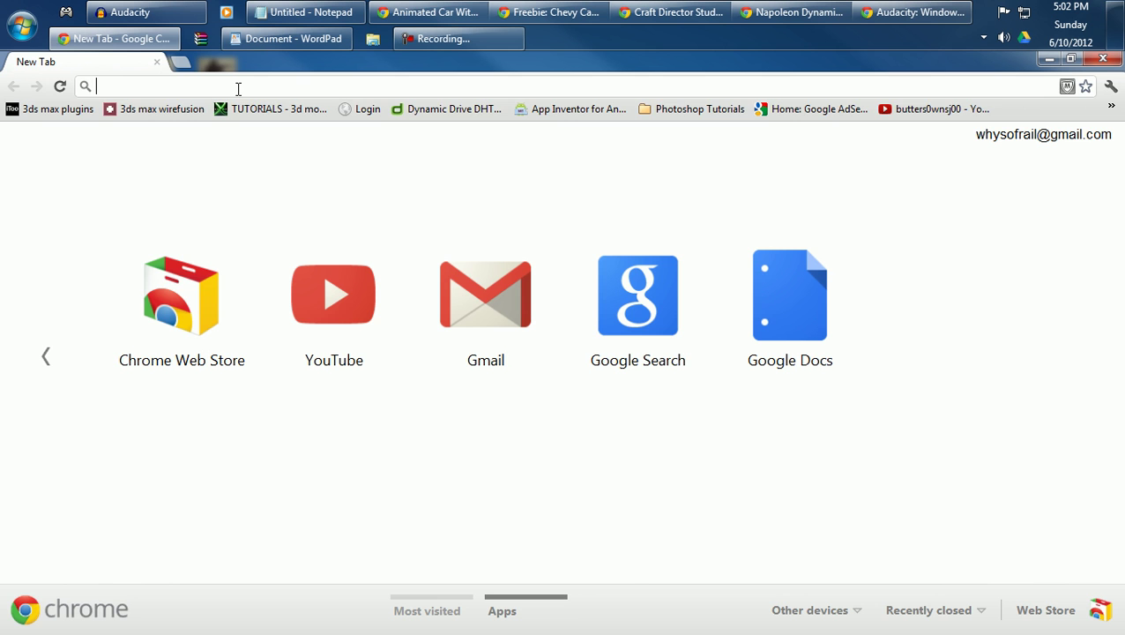
text(google.com)
key(Return)
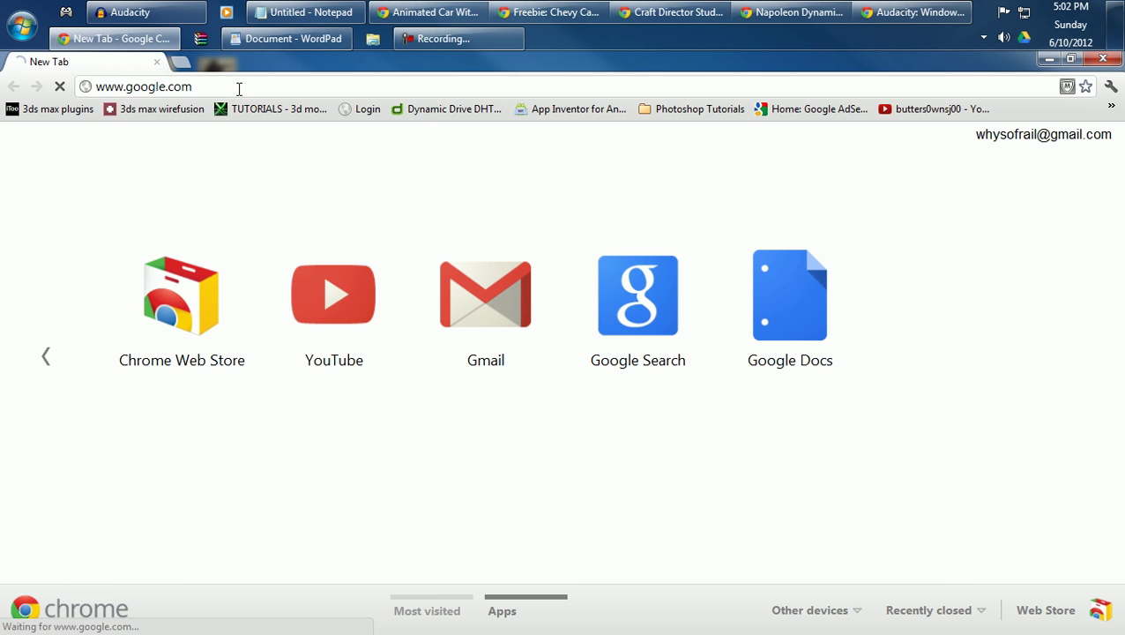
text(auda)
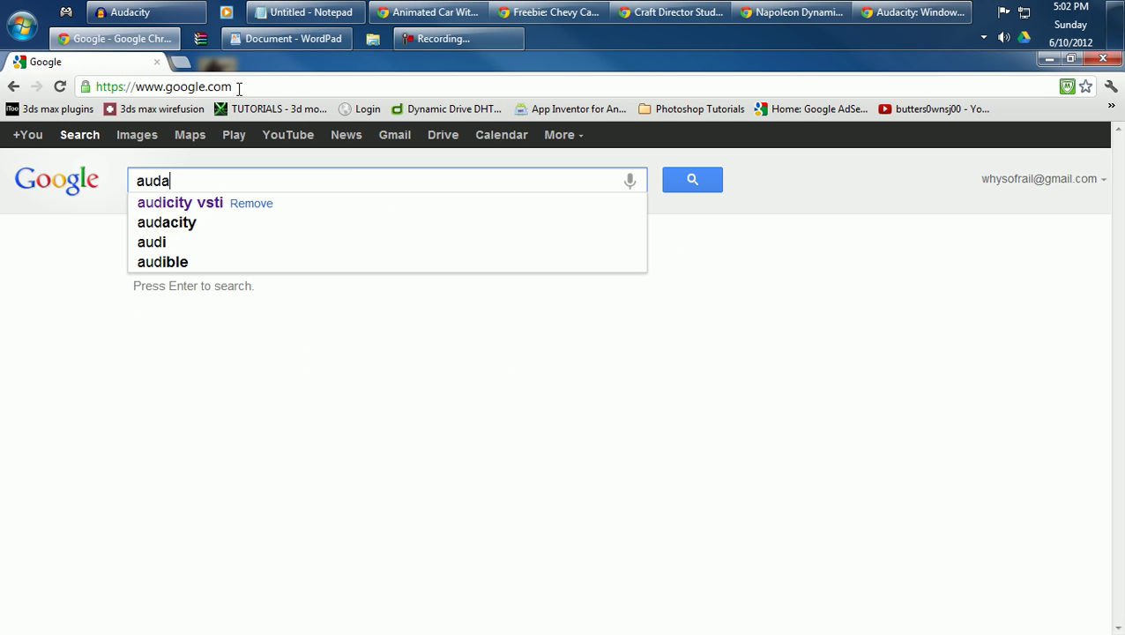
text(city)
key(Return)
Close the running Audacity window and open the official Audacity site from the results.
right_click(130, 13)
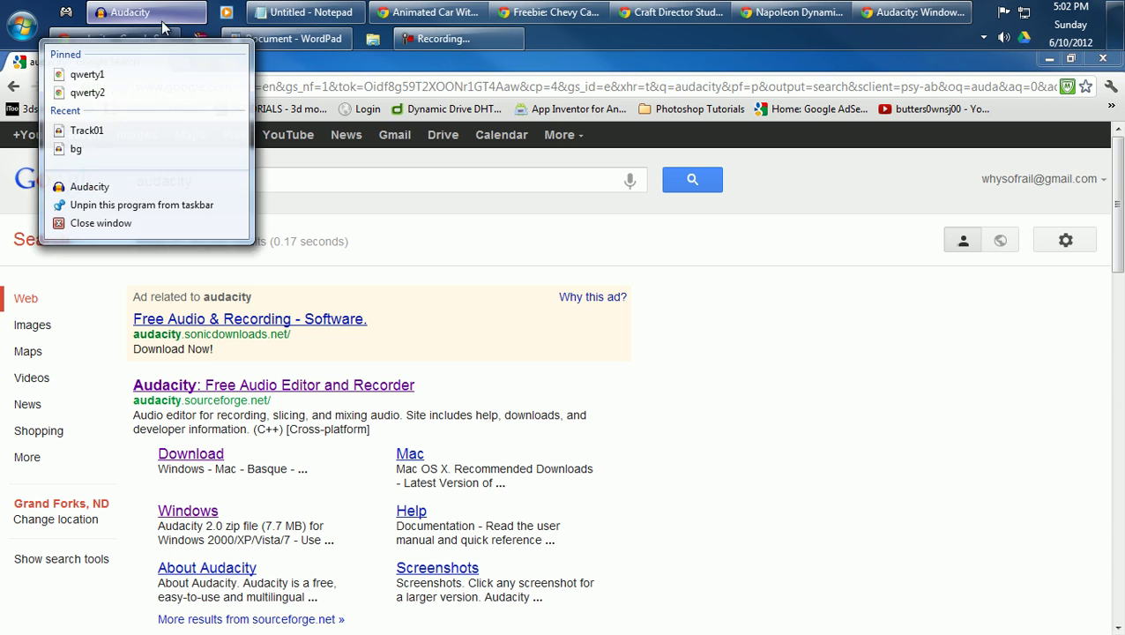
click(145, 225)
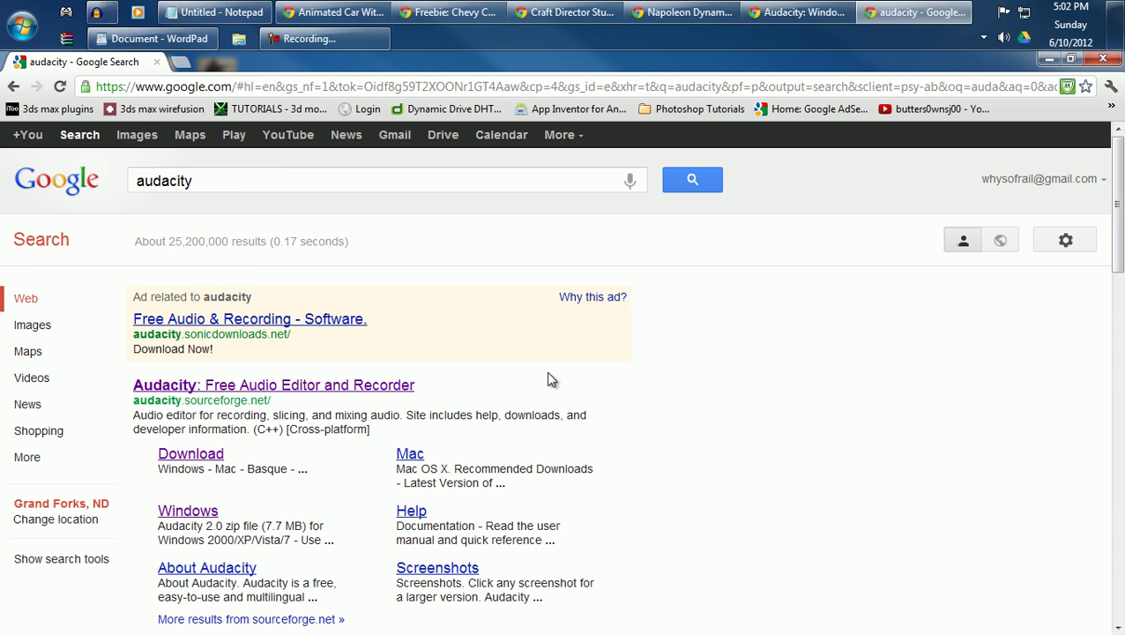
click(213, 386)
click(264, 88)
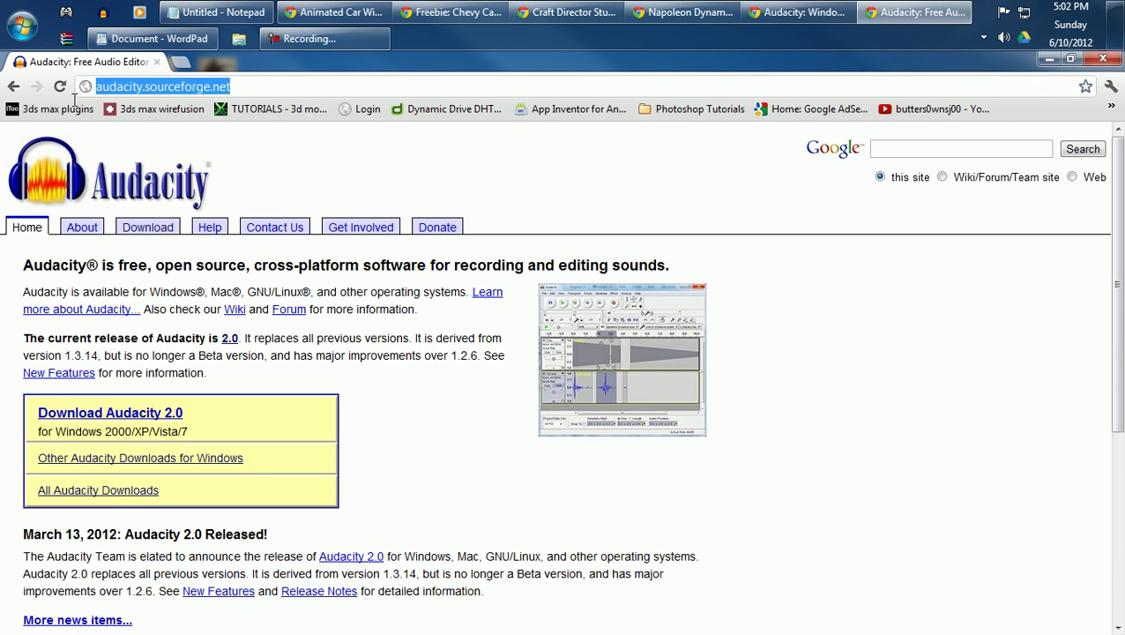
drag(265, 89, 42, 90)
drag(252, 309, 260, 308)
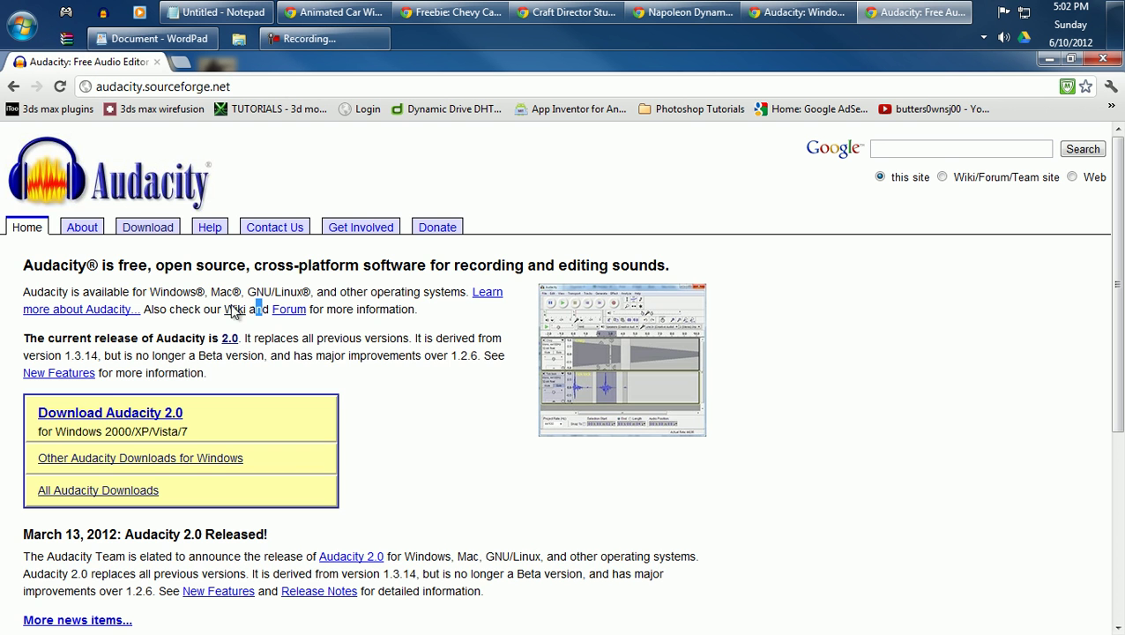
Go to the Audacity download page and on to the Audacity for Windows page.
click(146, 233)
scroll(688, 444, down, 4)
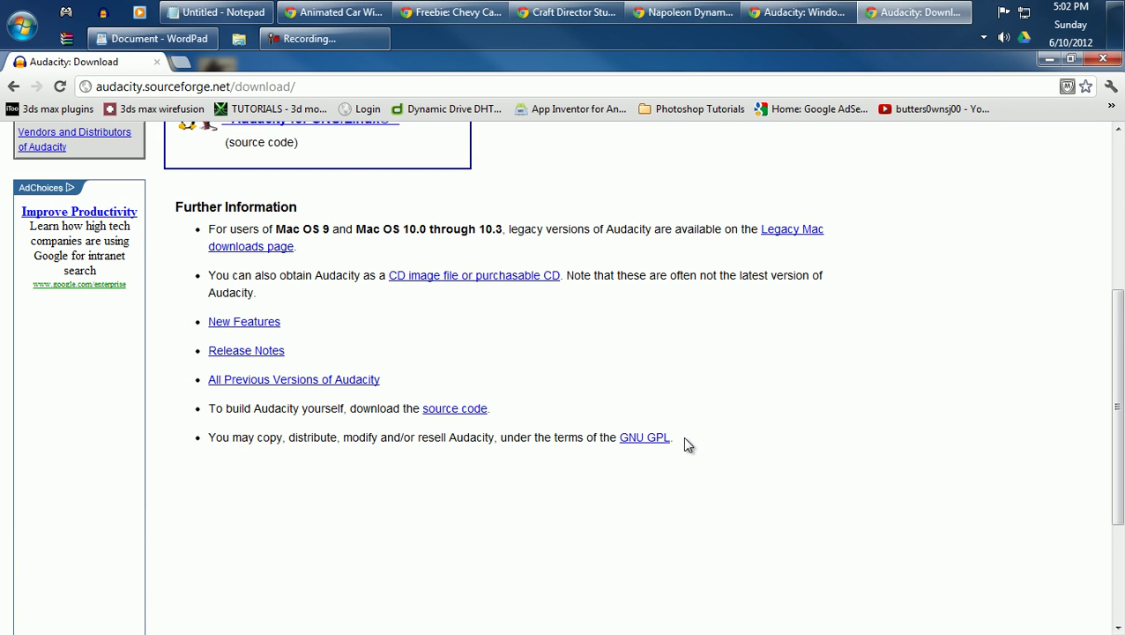
scroll(373, 327, up, 4)
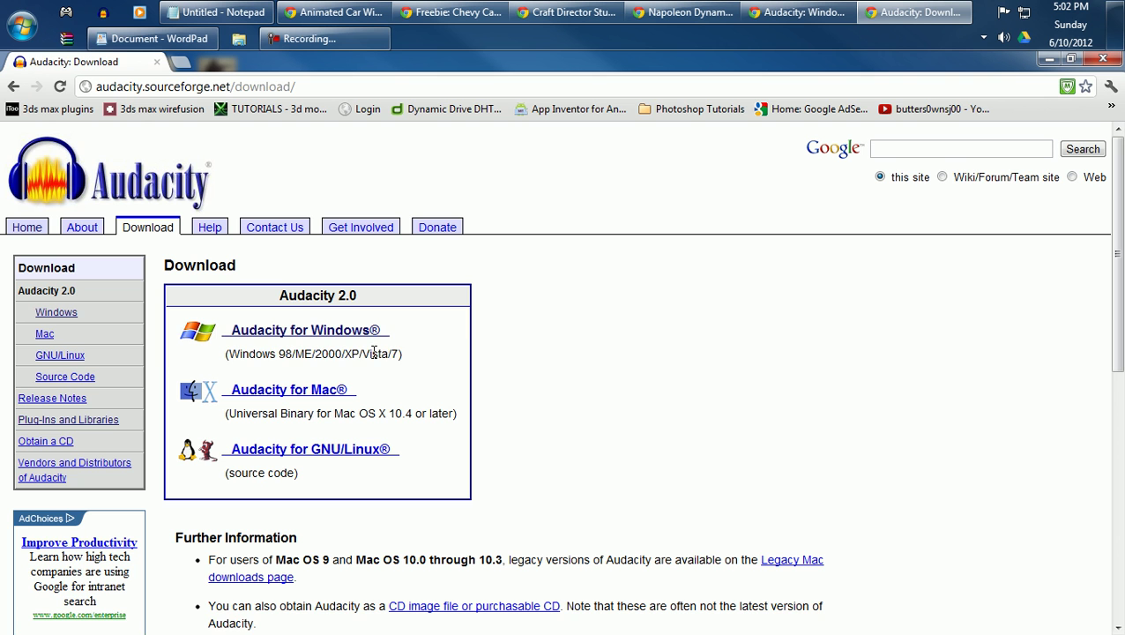
drag(420, 357, 180, 332)
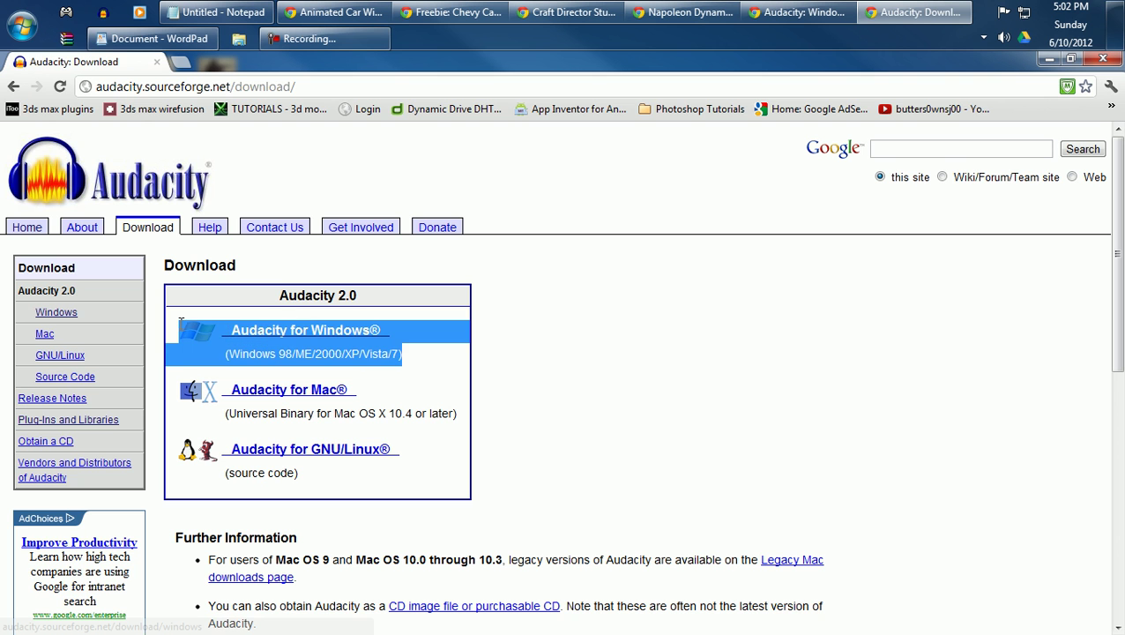
click(333, 333)
scroll(350, 370, down, 4)
scroll(350, 370, up, 3)
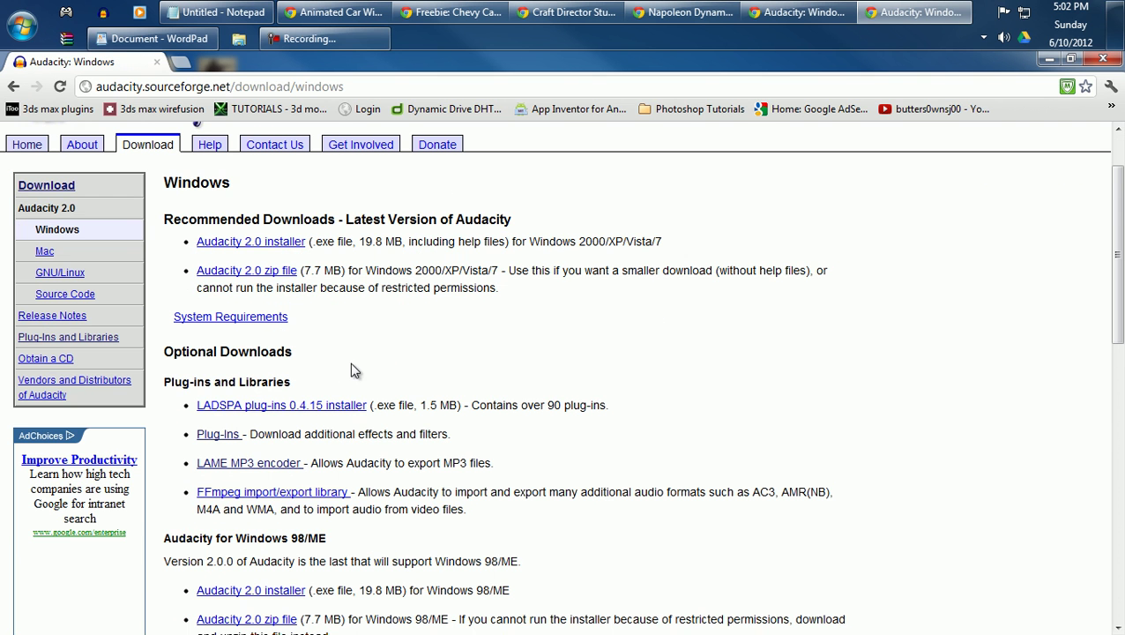
Start the Audacity 2.0 installer download and follow the LAME help page to the LAME download site.
click(261, 243)
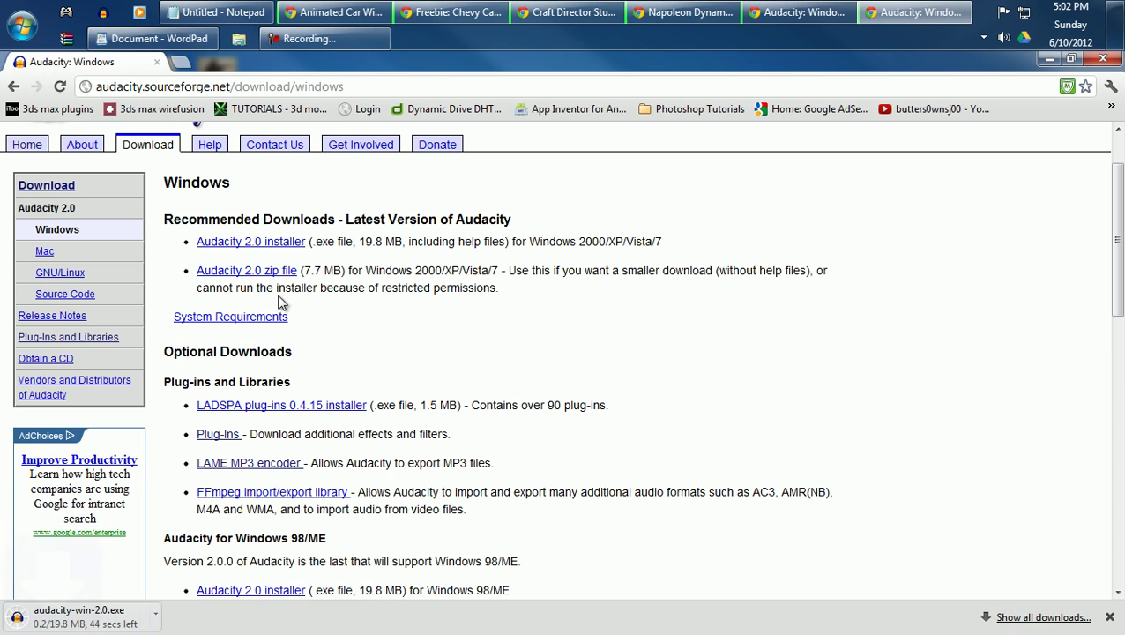
scroll(402, 308, down, 1)
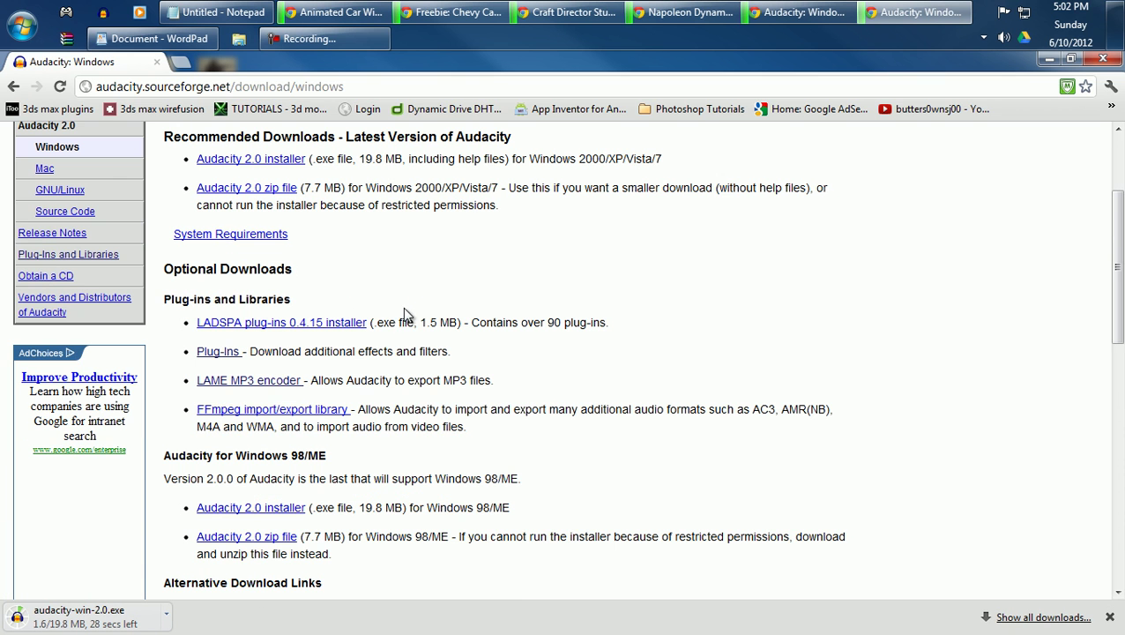
click(226, 386)
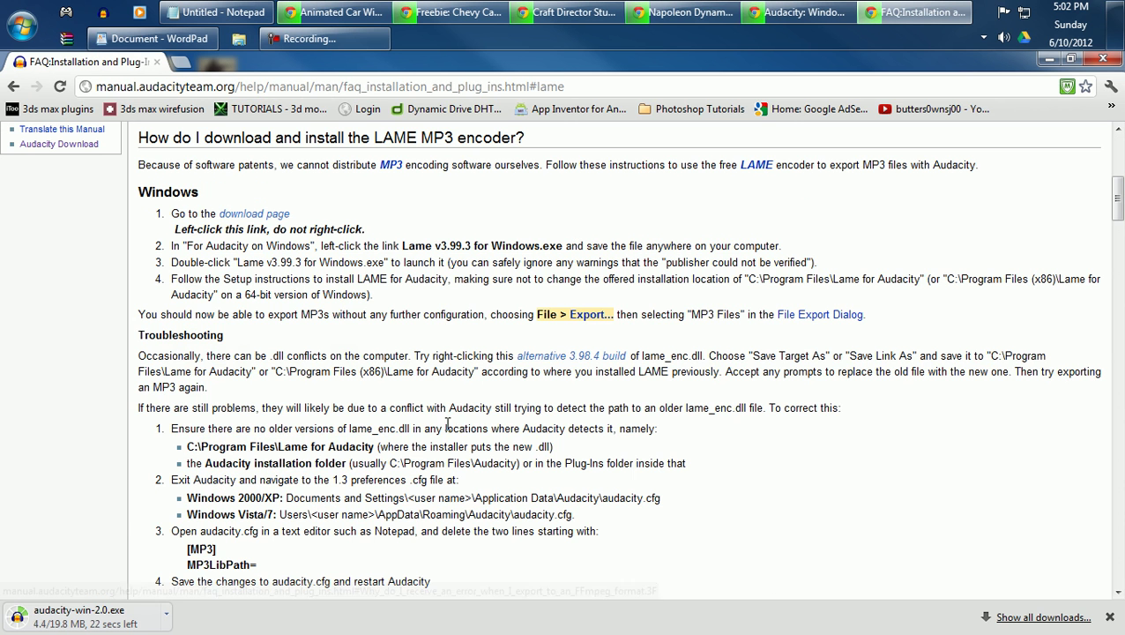
click(252, 215)
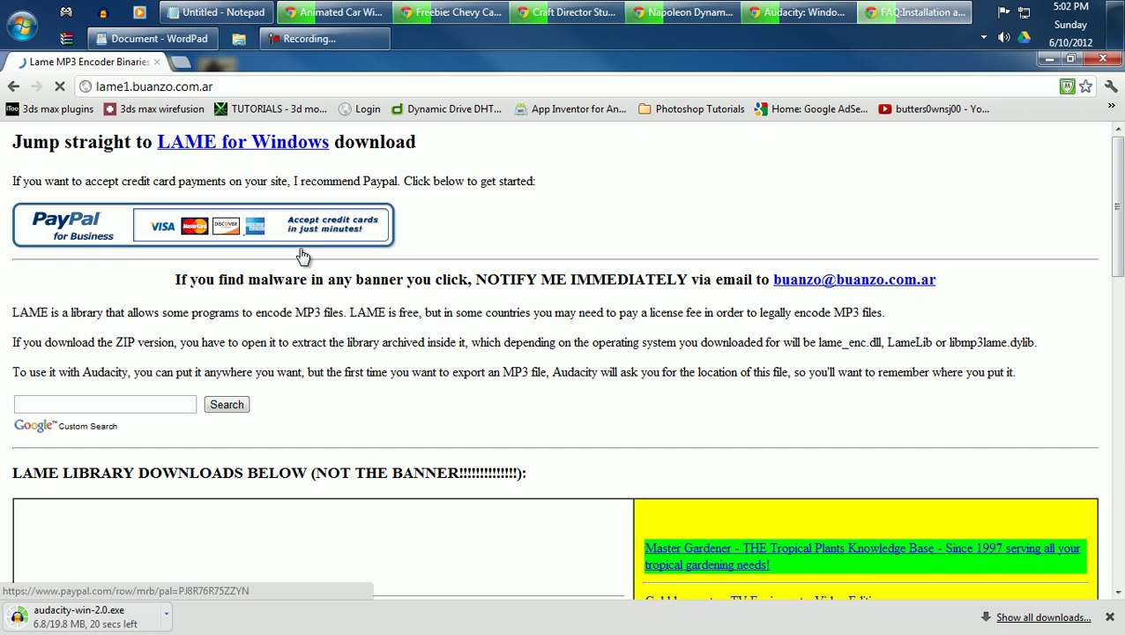
Download libmp3lame-win-3.98.2.zip from the ZIP OPTION section.
scroll(484, 386, down, 7)
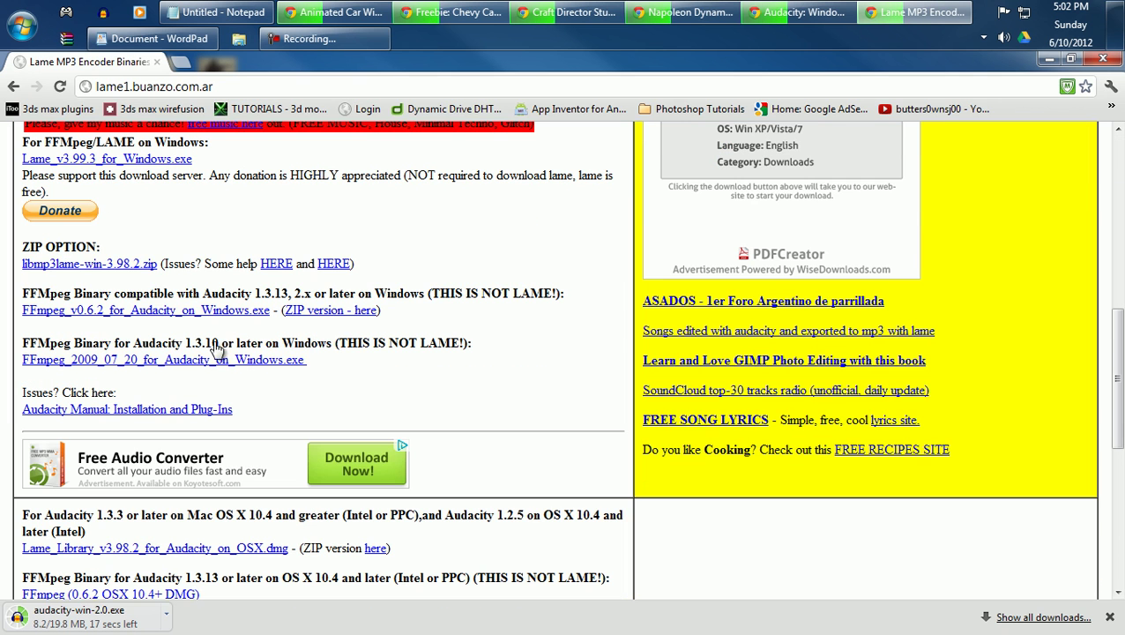
drag(135, 248, 154, 267)
click(177, 249)
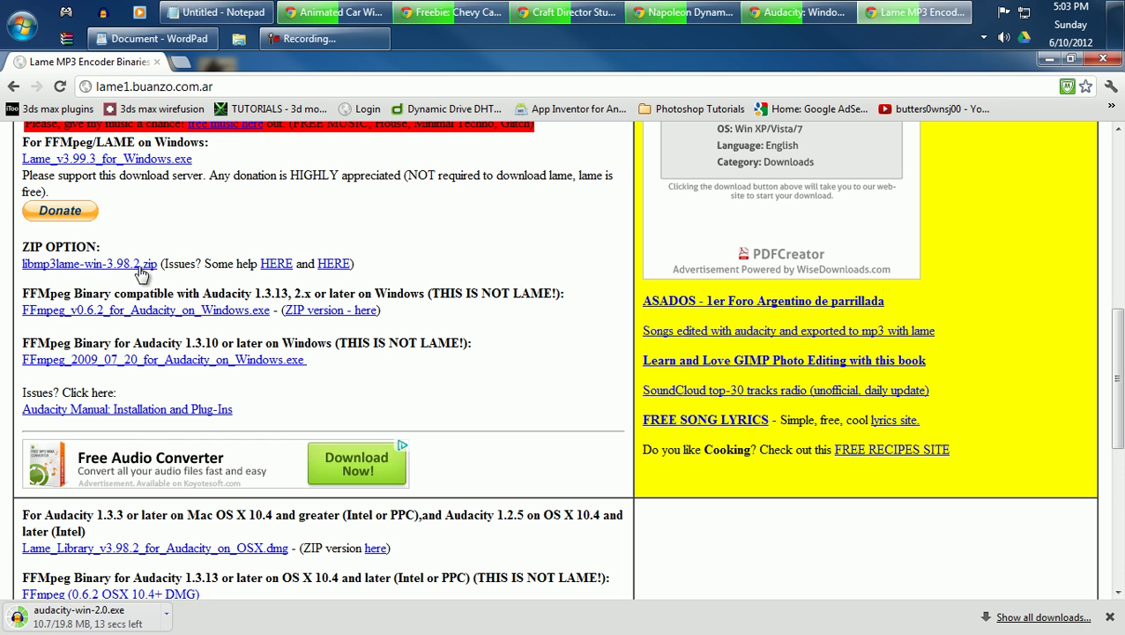
click(76, 267)
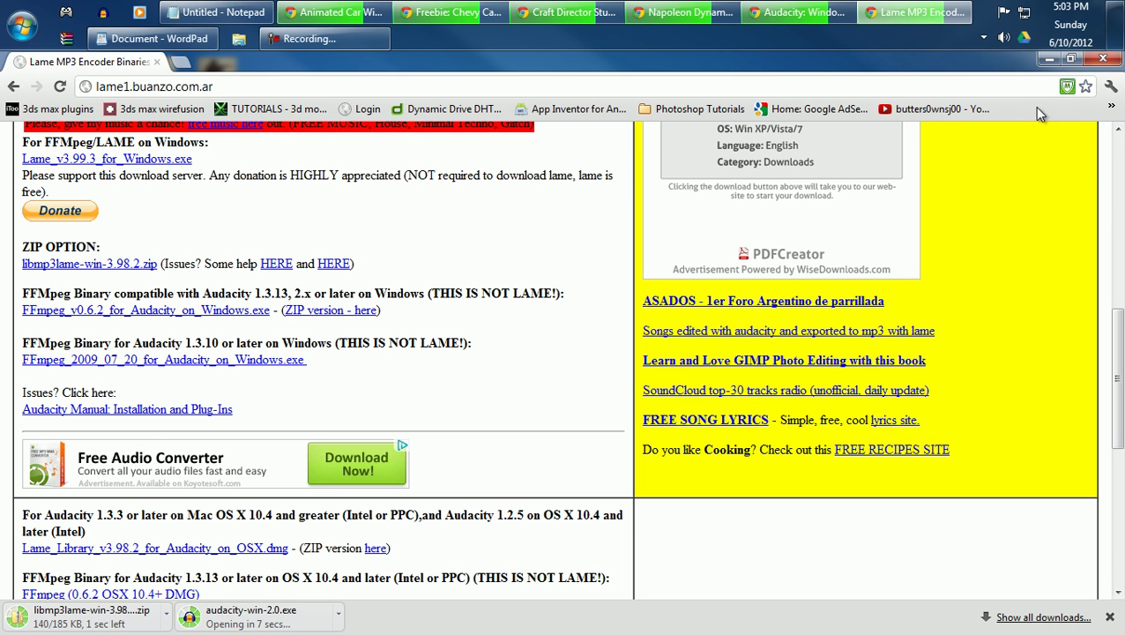
Return to the Audacity Windows page and start the LADSPA plug-ins installer download.
click(13, 88)
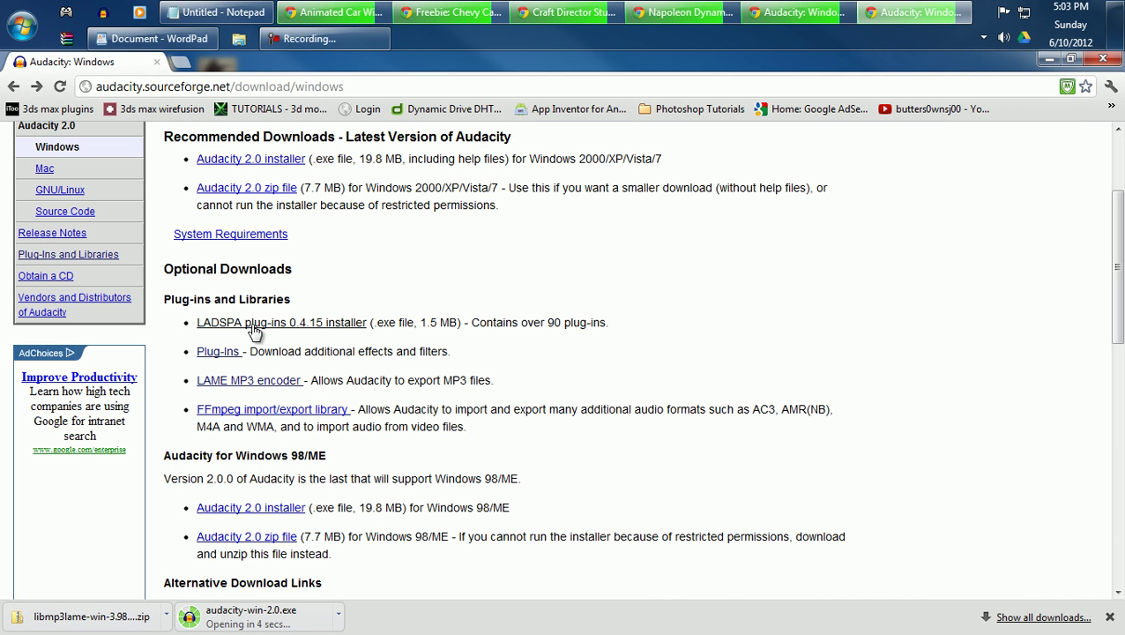
click(344, 333)
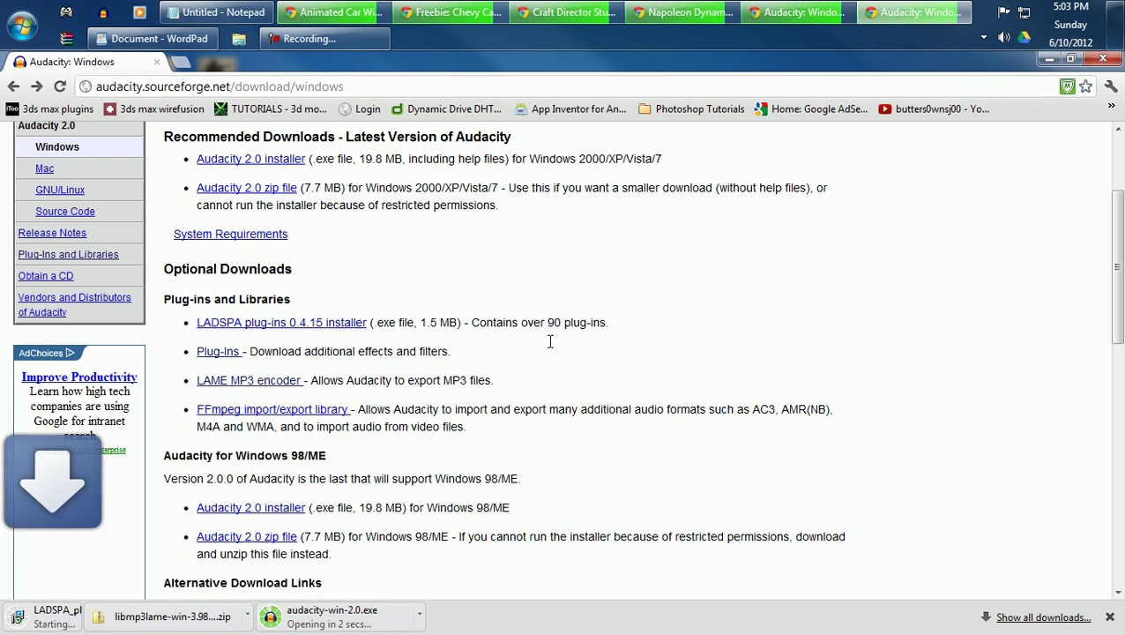
drag(606, 319, 473, 317)
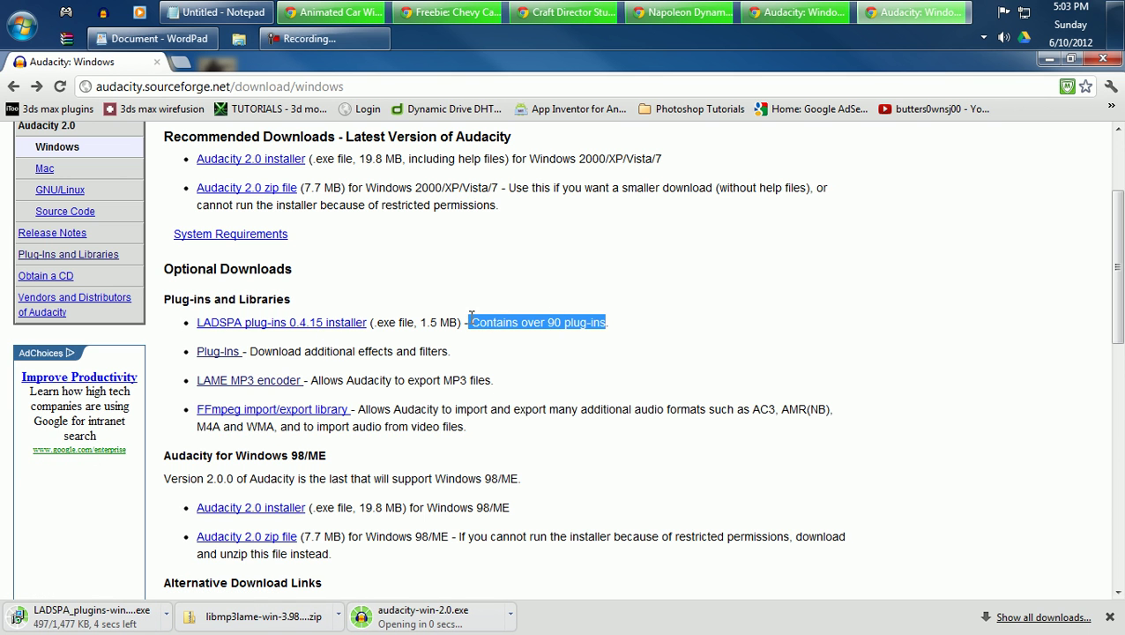
Open the downloaded libmp3lame zip and shrink Chrome to bring the security warning into view.
click(258, 617)
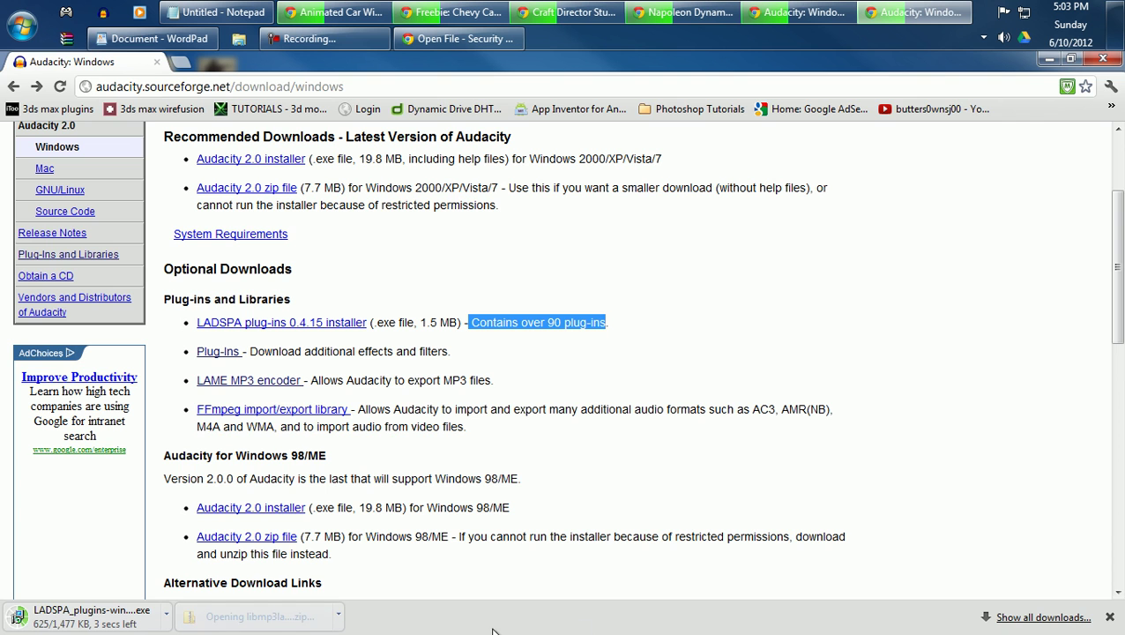
click(1050, 59)
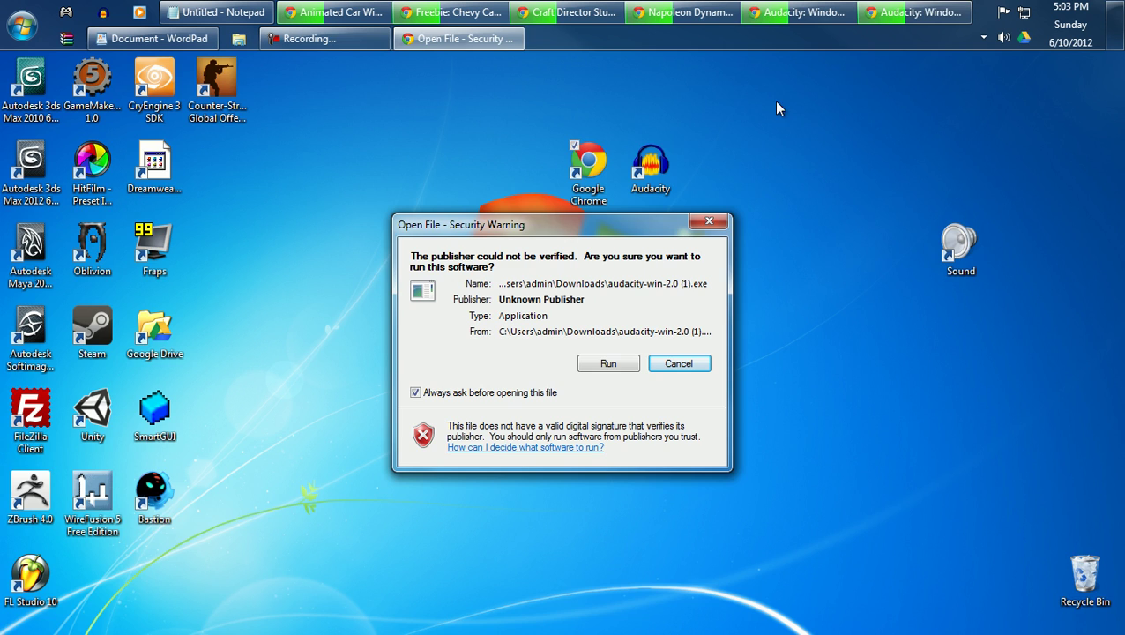
click(916, 13)
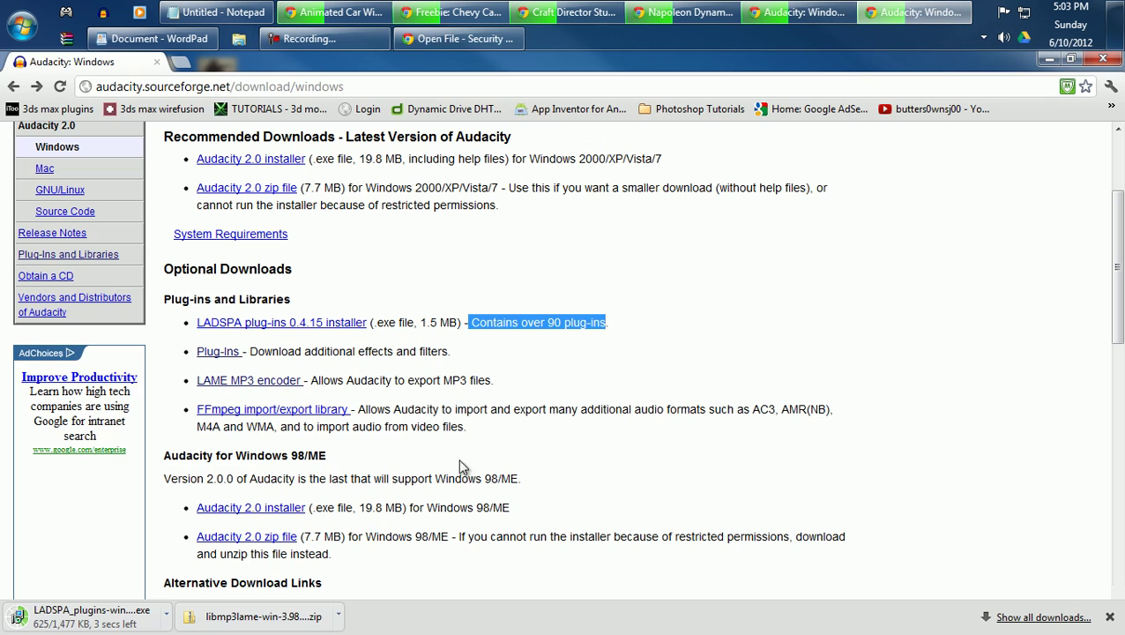
click(282, 617)
drag(997, 63, 987, 163)
drag(546, 226, 405, 208)
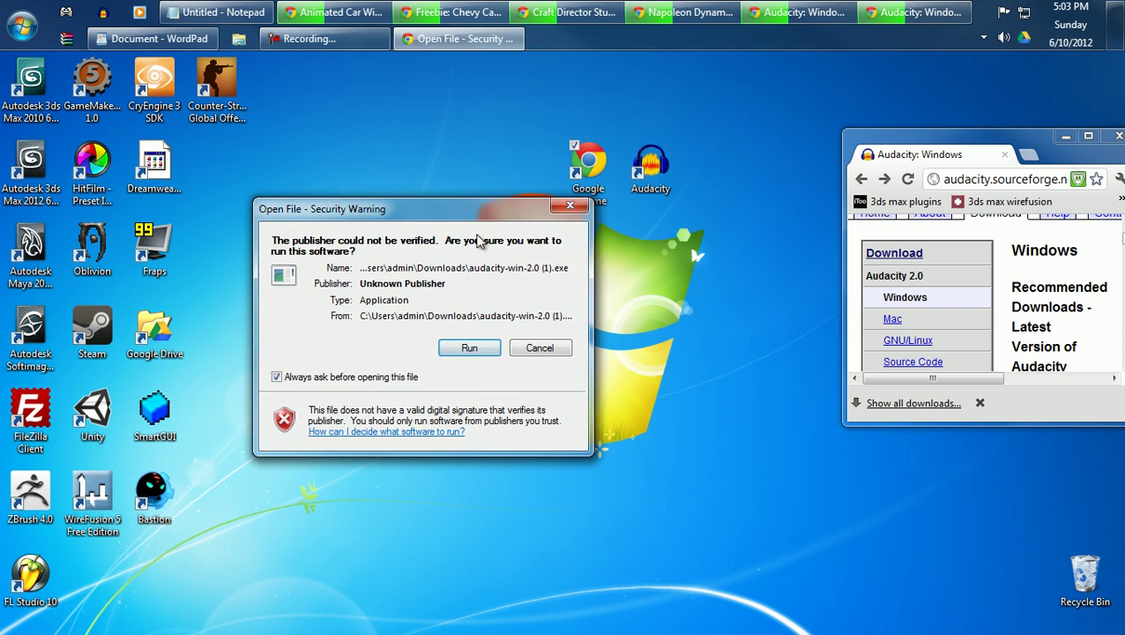
Run the Audacity installer despite the warning and reposition the LAME folder window.
click(469, 353)
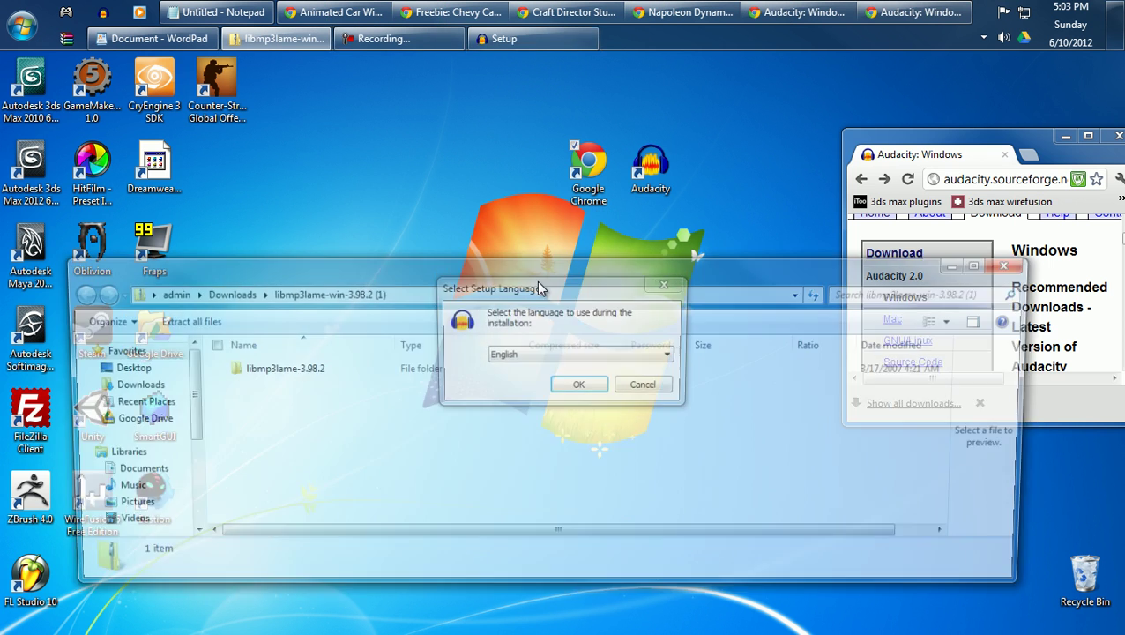
drag(539, 289, 521, 495)
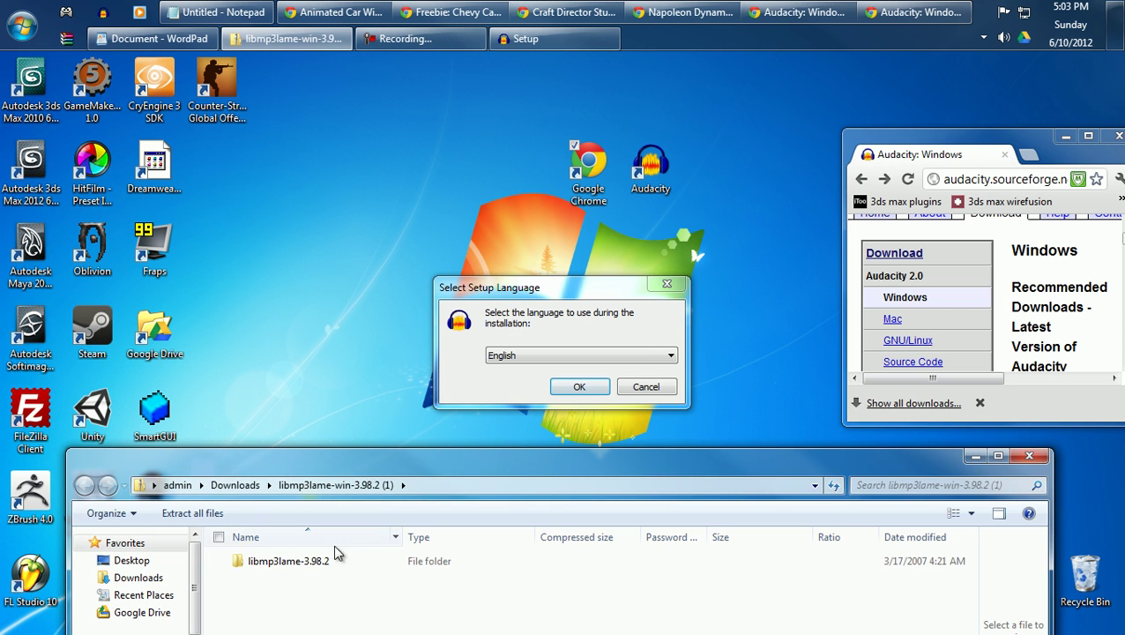
click(320, 422)
drag(320, 454, 339, 422)
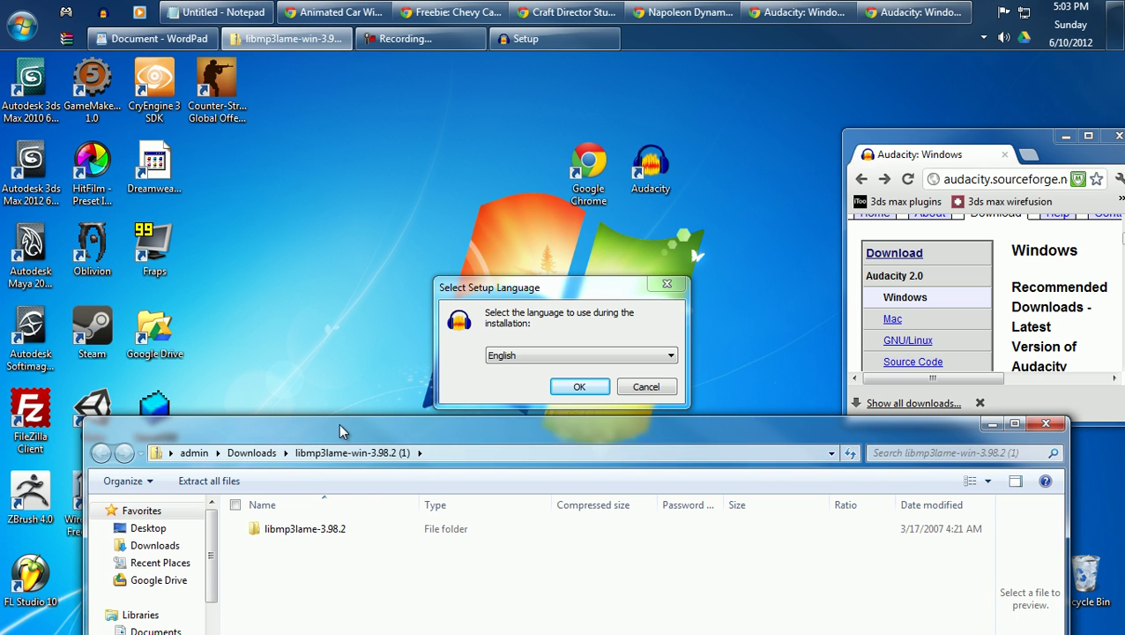
Copy lame_enc.dll from libmp3lame-3.98.2 onto the desktop beside Chrome, closing the folder.
double_click(290, 530)
click(299, 545)
drag(300, 545, 482, 222)
click(1048, 427)
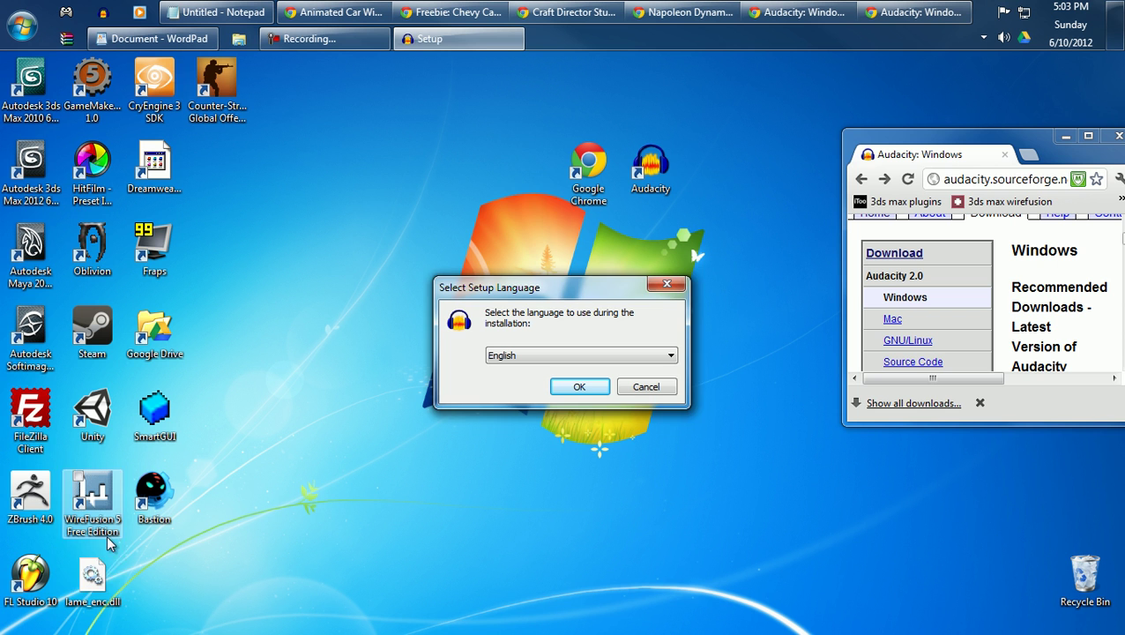
drag(92, 572, 526, 167)
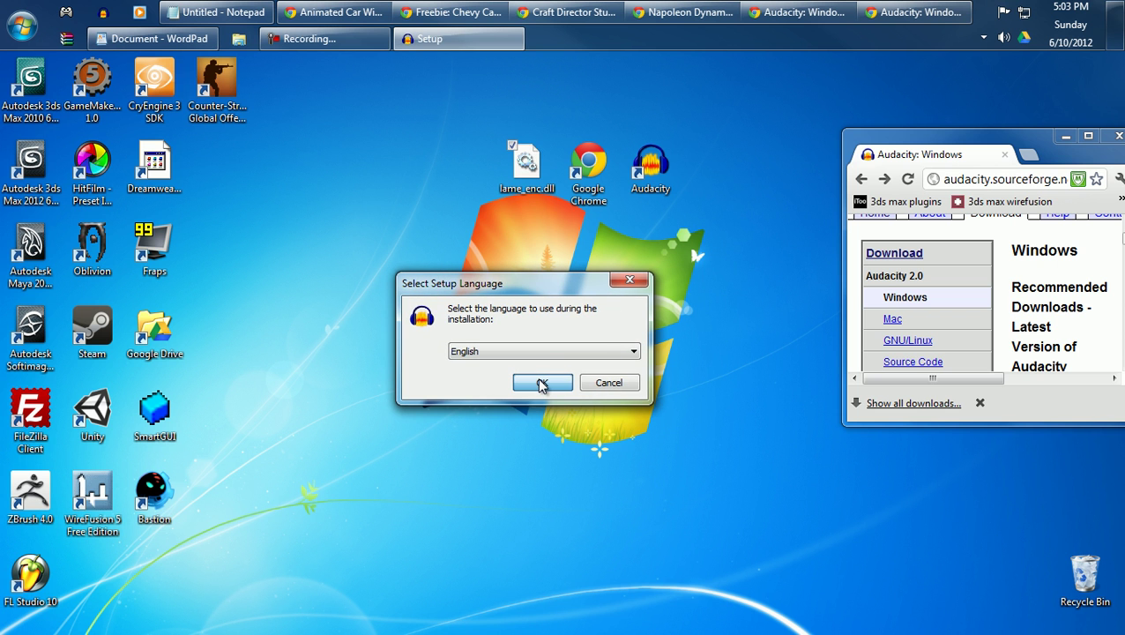
Confirm the Audacity Setup language and advance to the Select Destination Location step.
click(542, 384)
click(659, 485)
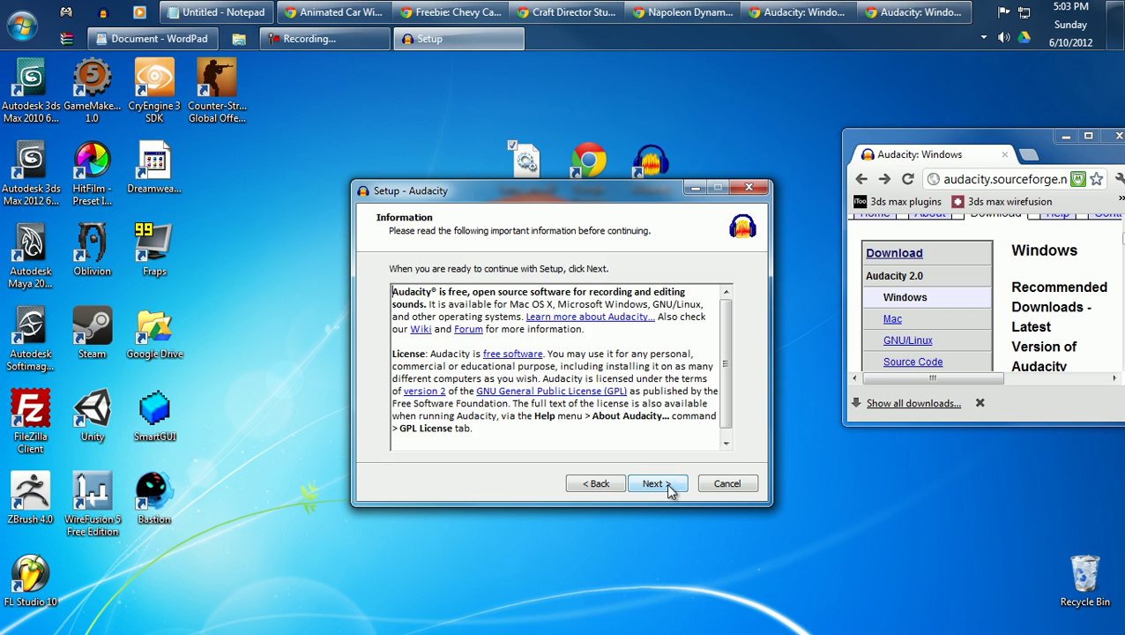
click(657, 485)
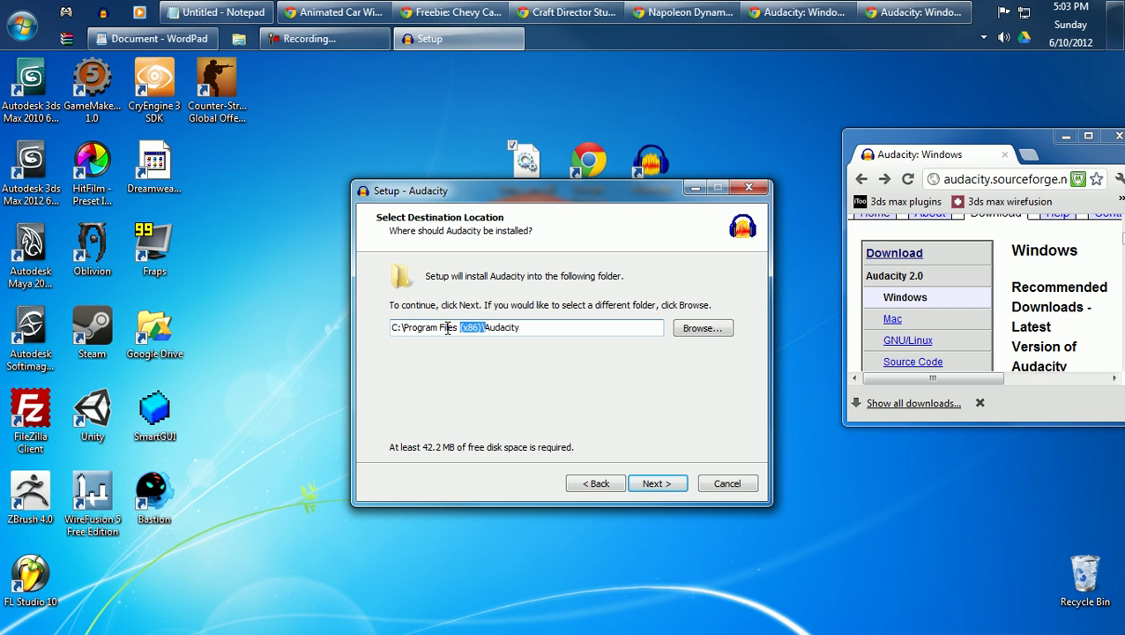
drag(402, 328, 521, 333)
click(464, 327)
click(663, 487)
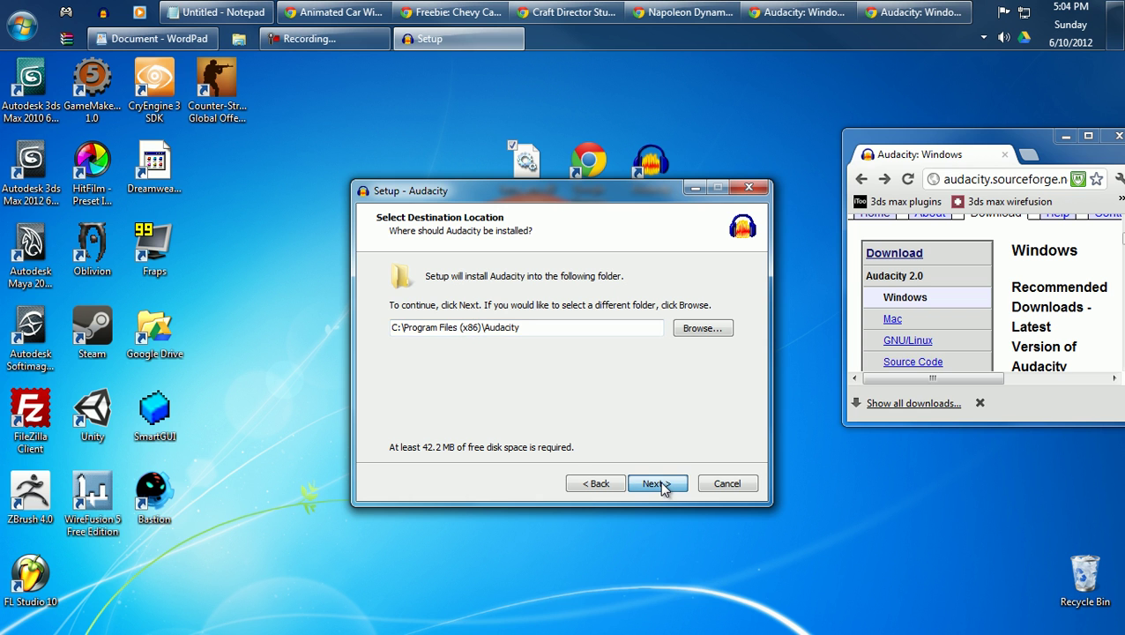
drag(554, 331, 364, 329)
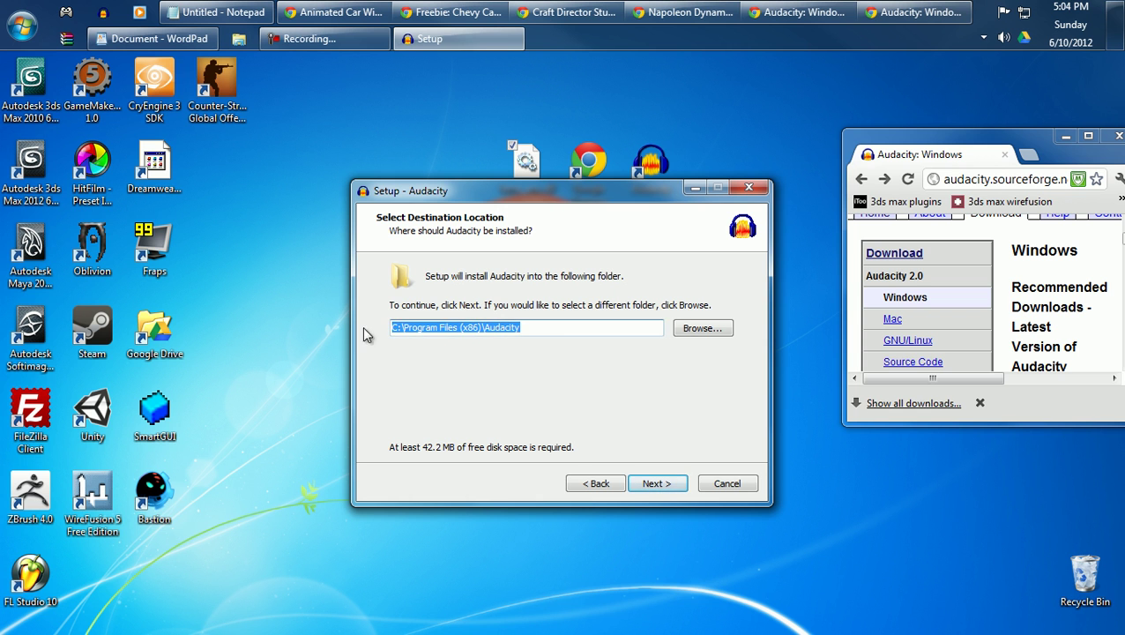
drag(543, 202, 548, 268)
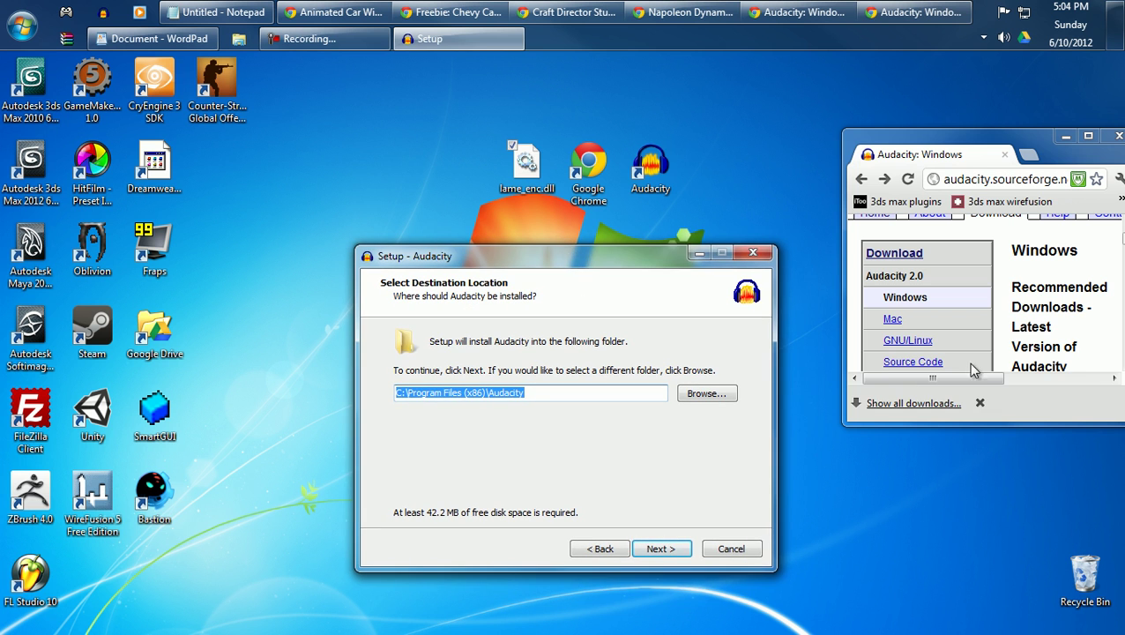
Launch the LADSPA plugins installer from Chrome's downloads, confirm its language and pass its welcome.
click(939, 404)
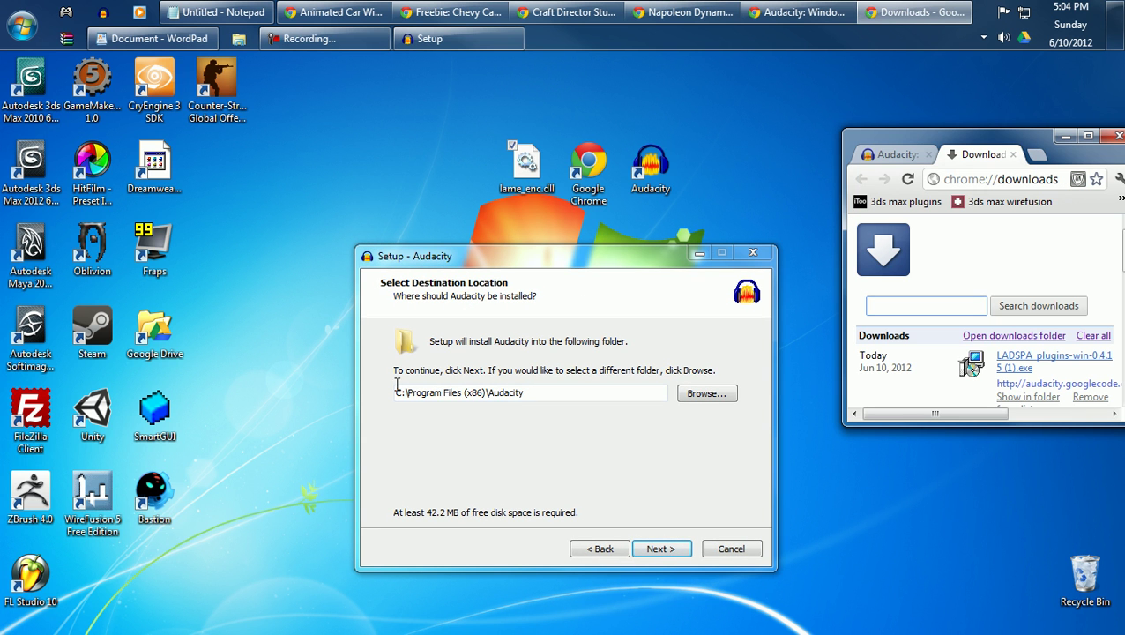
click(1049, 358)
click(628, 362)
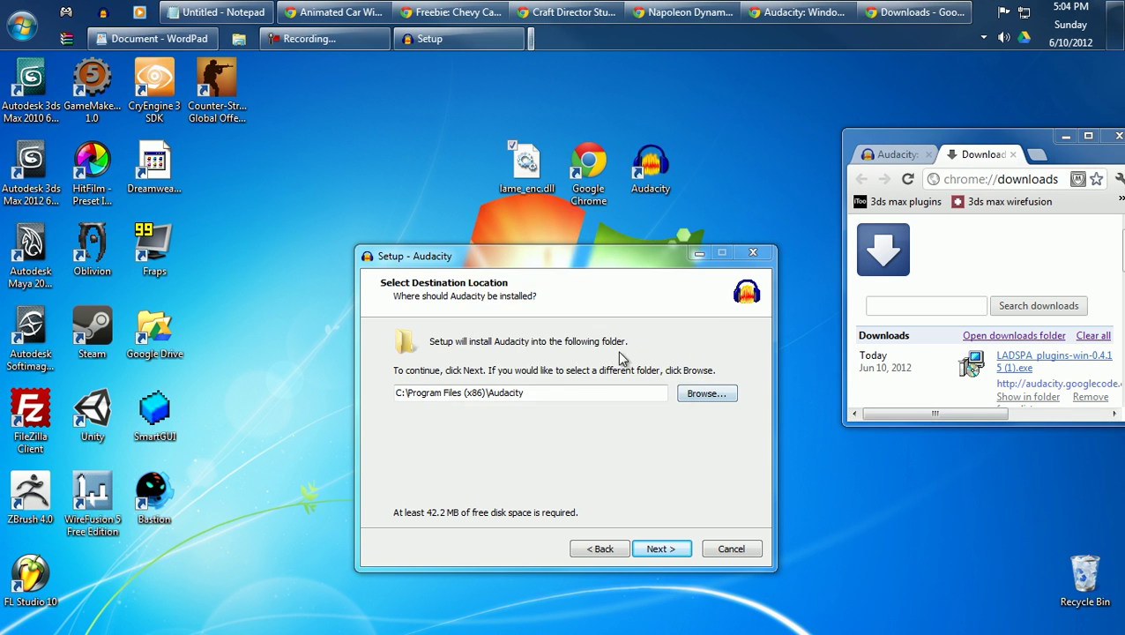
click(563, 393)
click(674, 488)
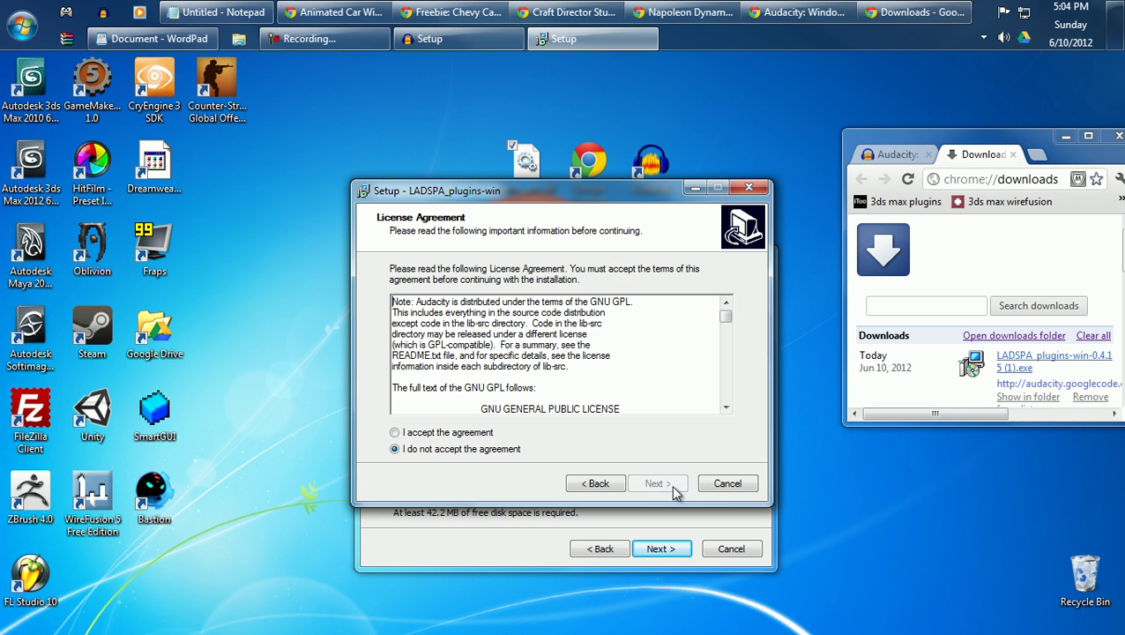
Accept the LADSPA licence agreement and advance to its install folder step.
click(476, 434)
click(648, 482)
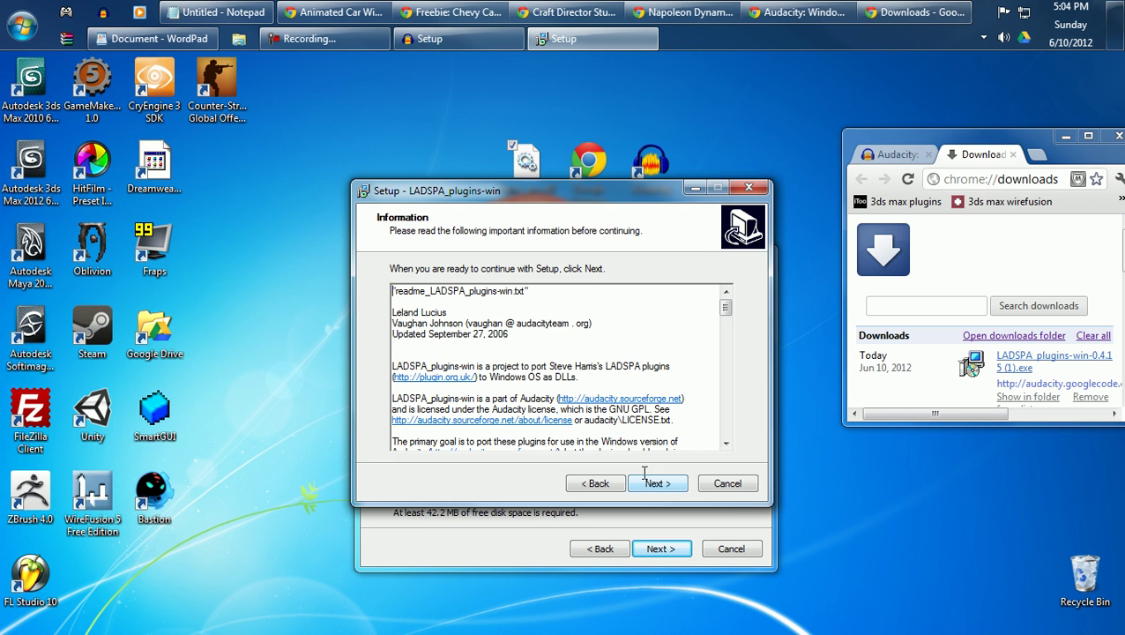
drag(591, 196, 362, 141)
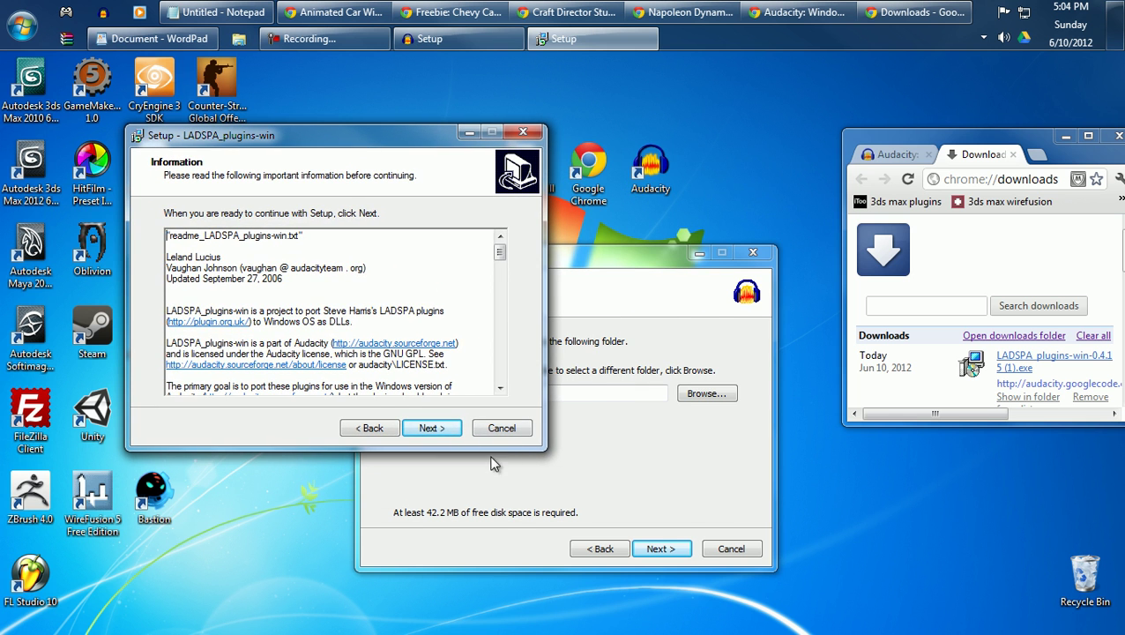
click(433, 431)
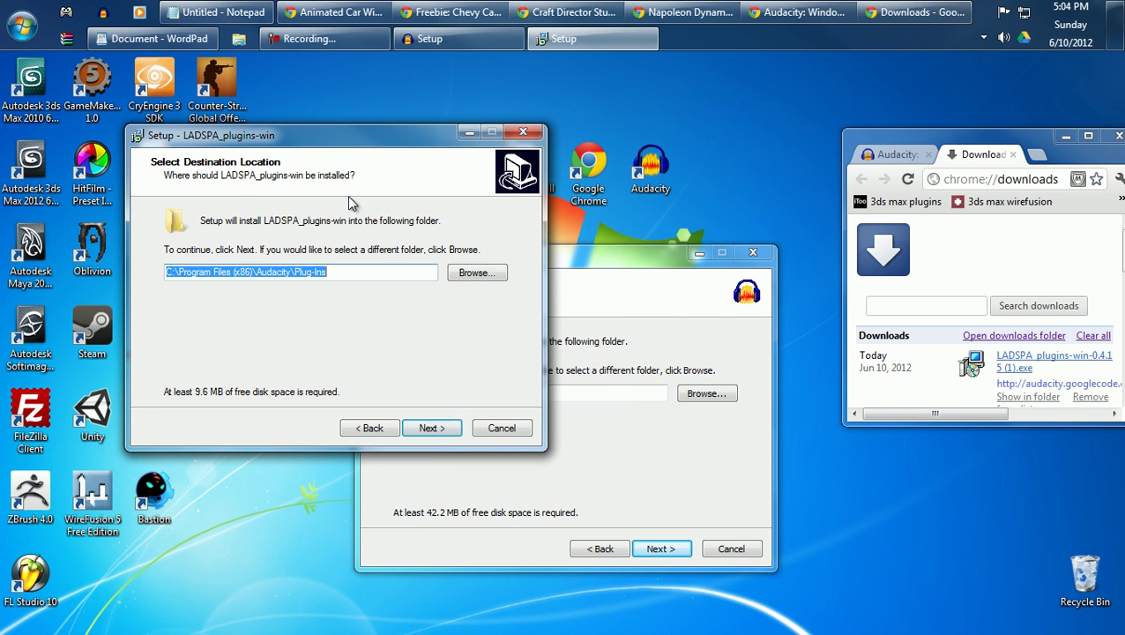
Arrange the LADSPA and Audacity setup windows side by side.
drag(343, 134, 247, 230)
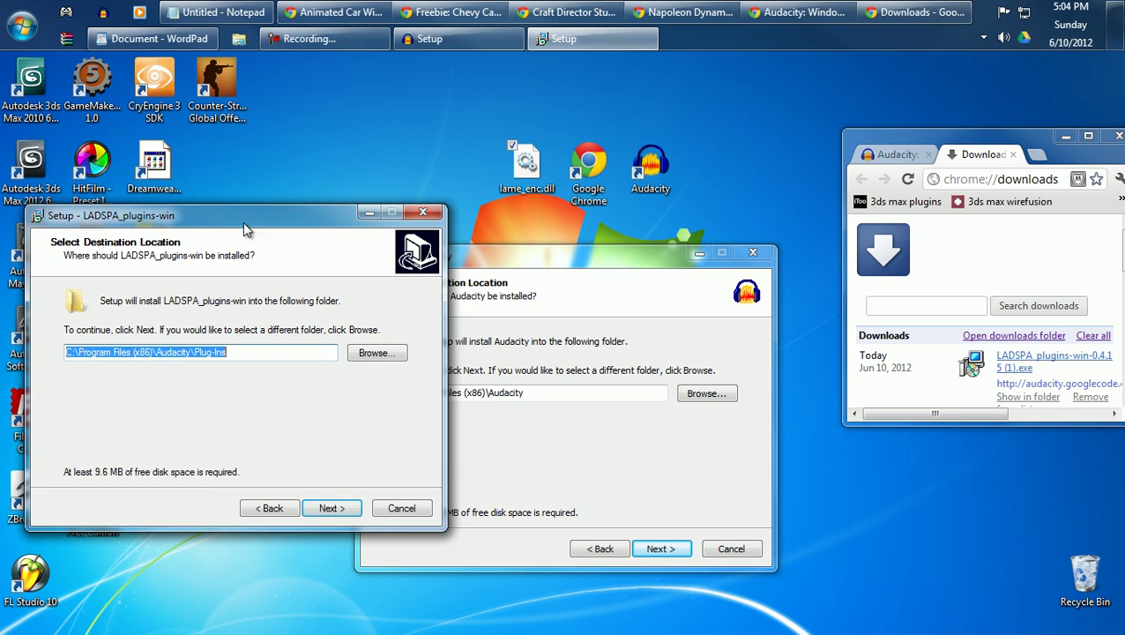
drag(536, 254, 661, 219)
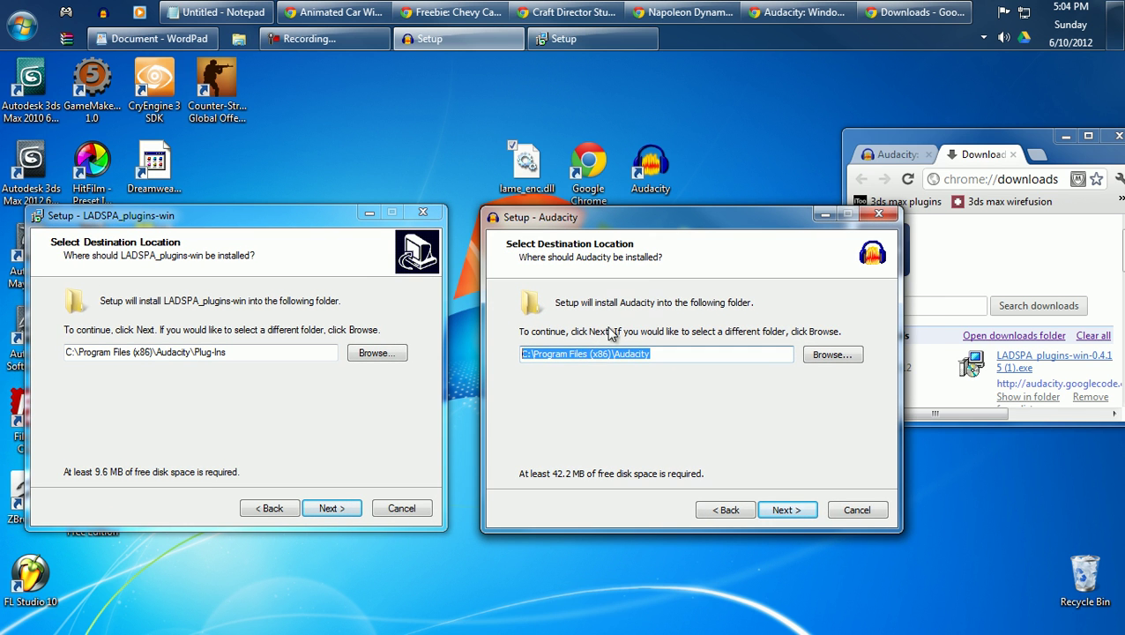
click(191, 352)
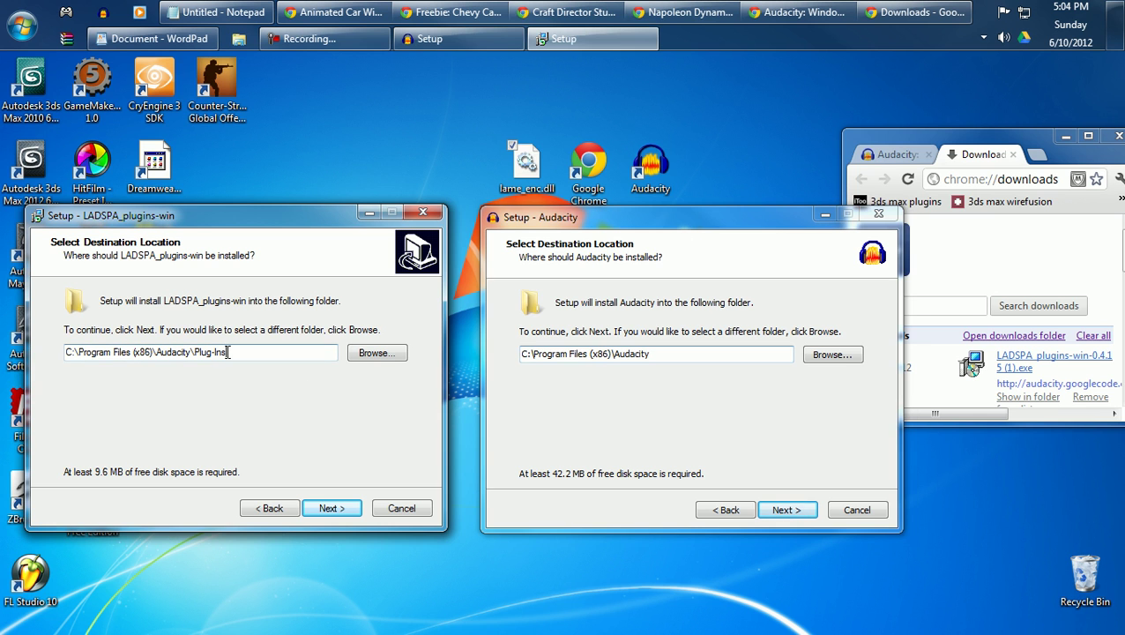
click(693, 354)
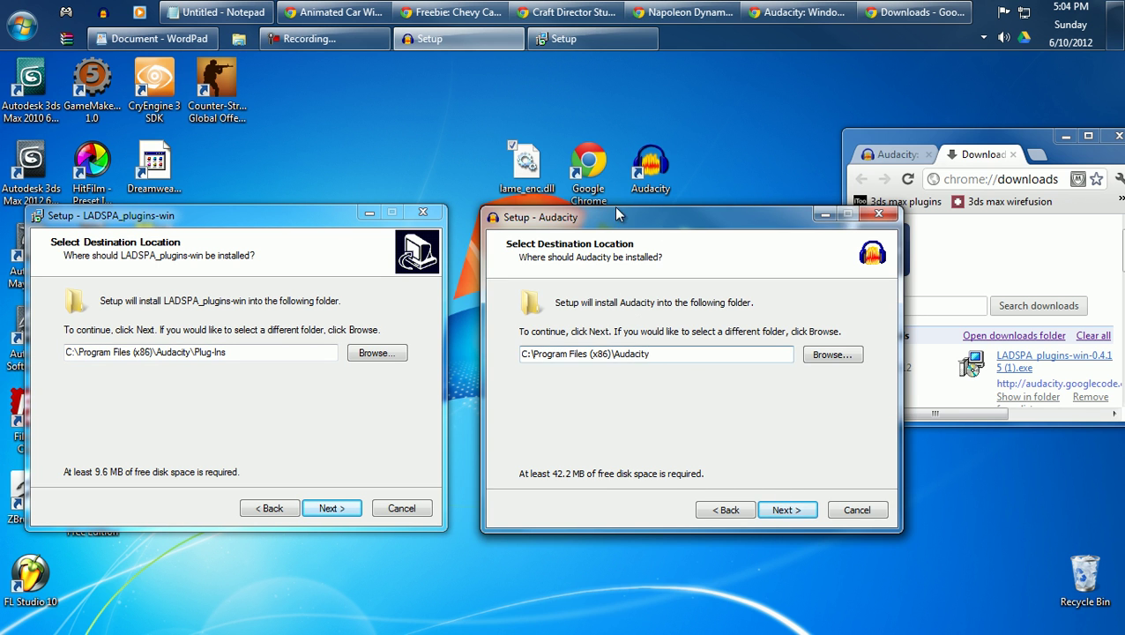
mouse_move(610, 221)
mouse_down()
mouse_move(602, 233)
mouse_move(608, 208)
mouse_up()
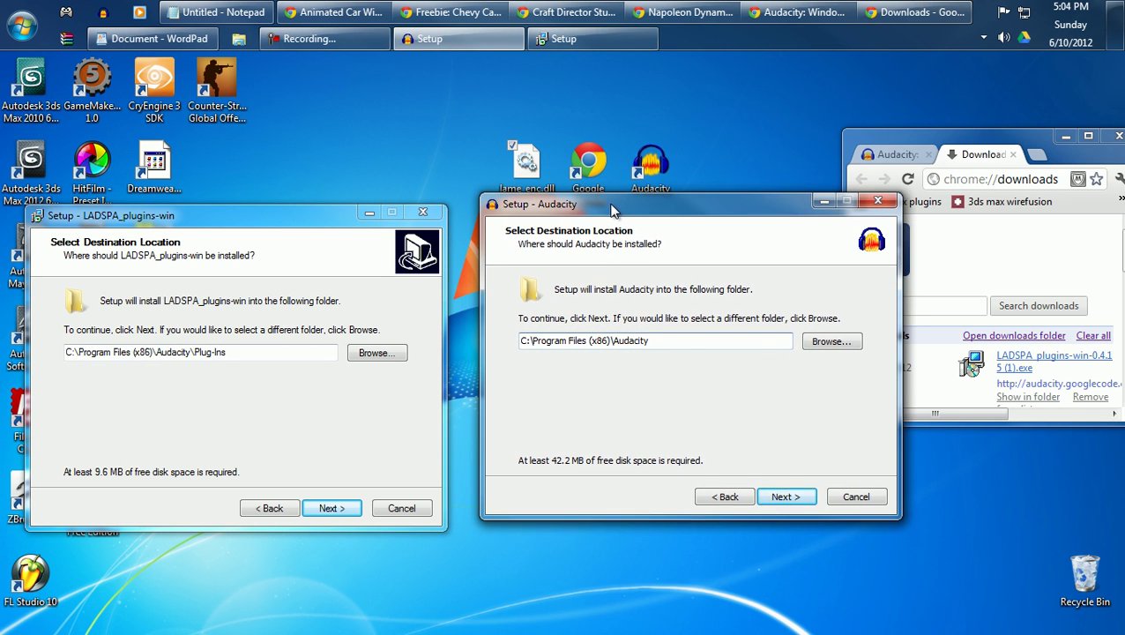
Confirm installing into the existing Audacity folder, keep the desktop icon, and start the install.
click(780, 498)
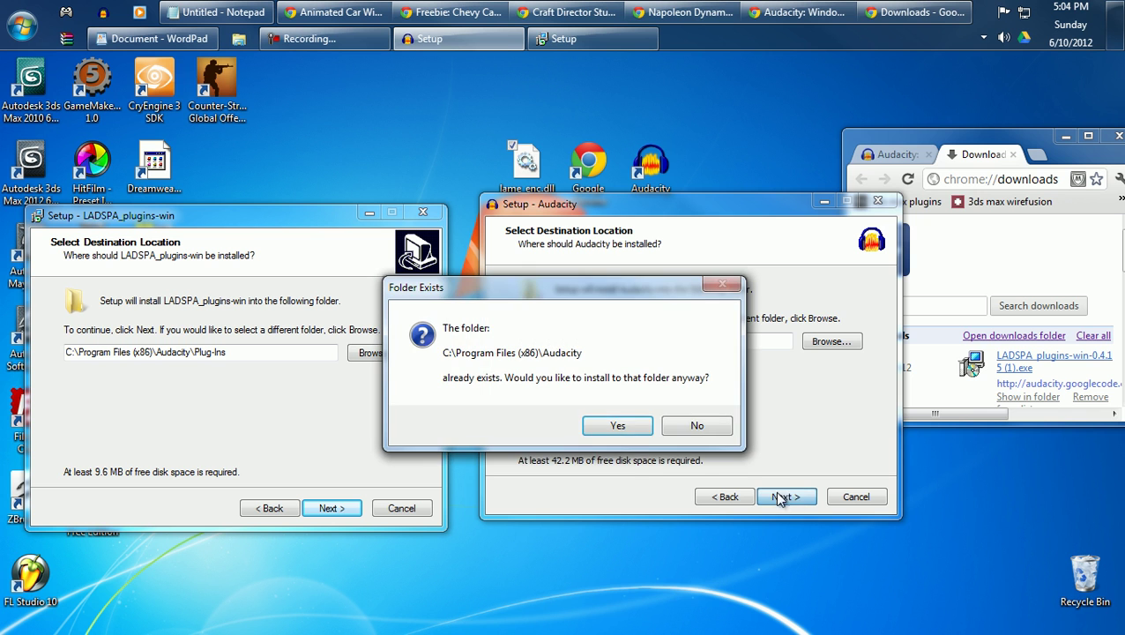
click(608, 427)
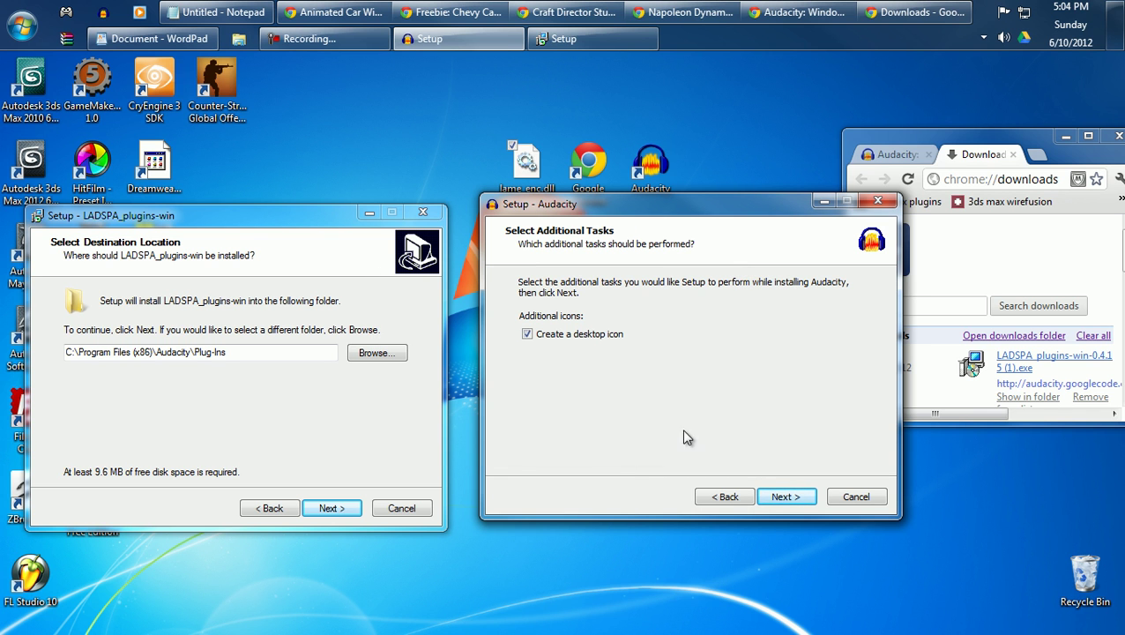
click(784, 497)
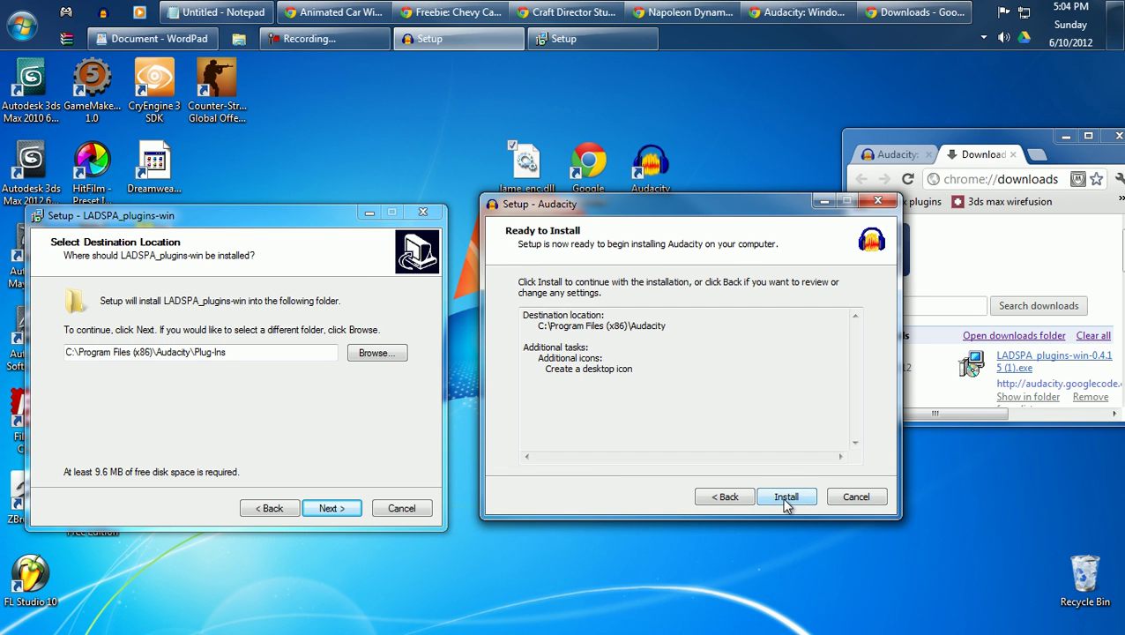
click(799, 503)
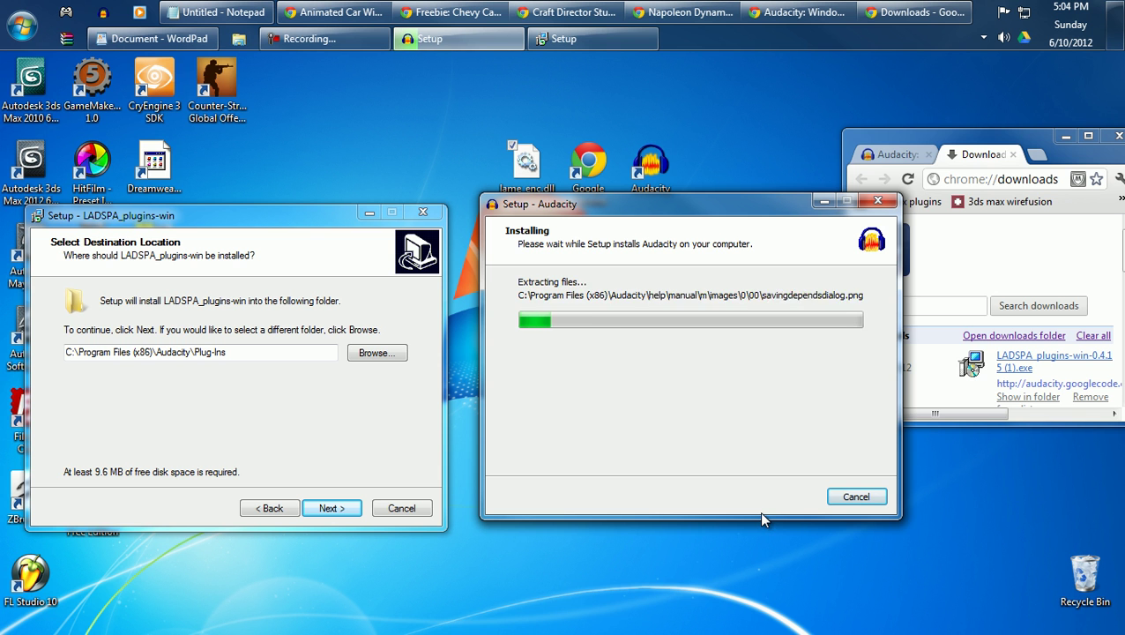
Reposition the setup windows while installing, then finish and close the Audacity setup.
drag(671, 214, 669, 227)
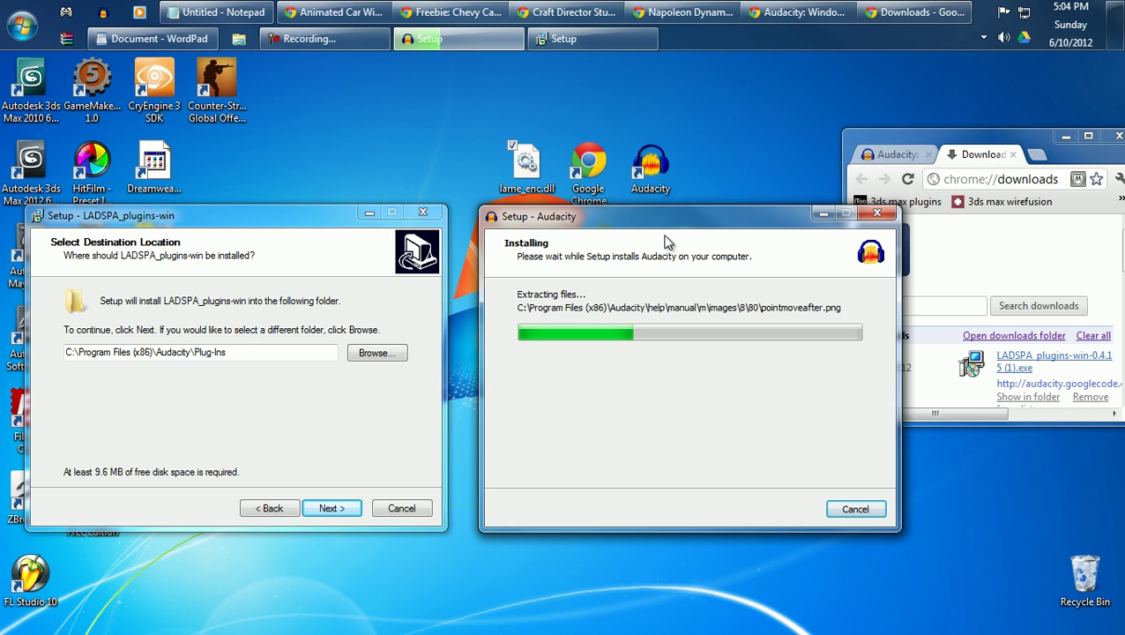
click(366, 253)
drag(325, 223, 340, 219)
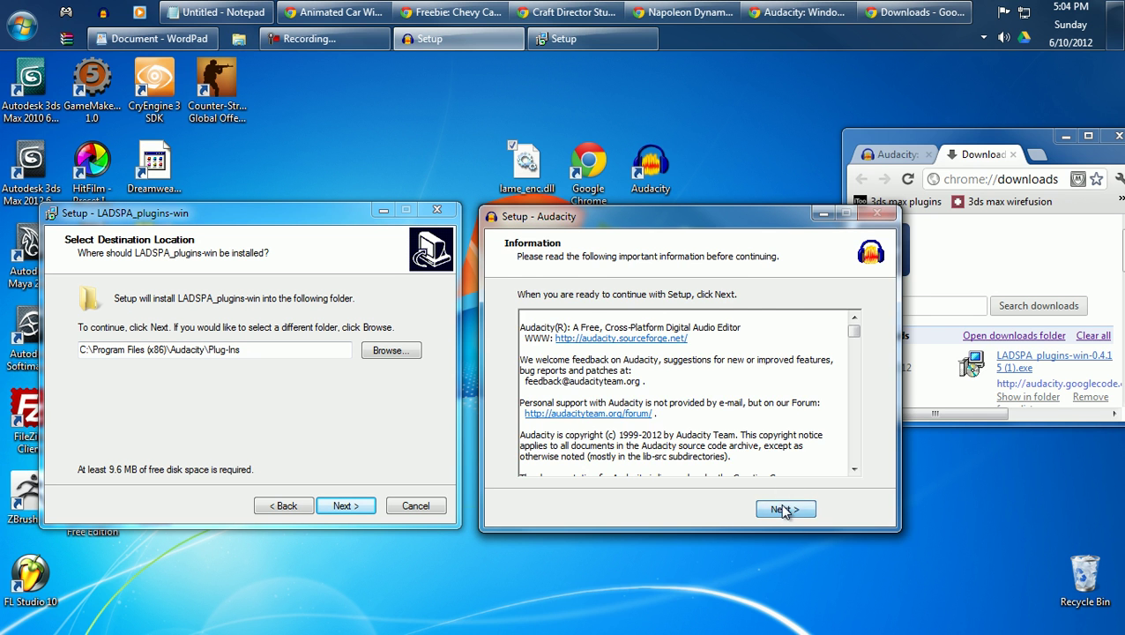
click(784, 510)
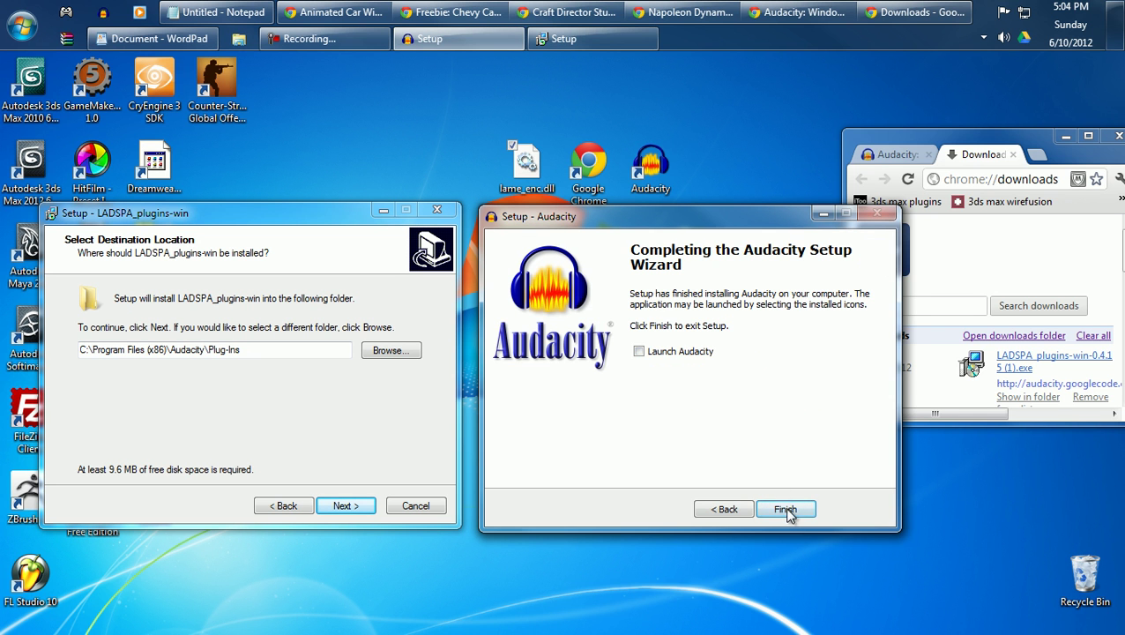
click(784, 508)
Check the LADSPA install path C:\Program Files (x86)\Audacity\Plug-Ins.
drag(308, 219, 557, 212)
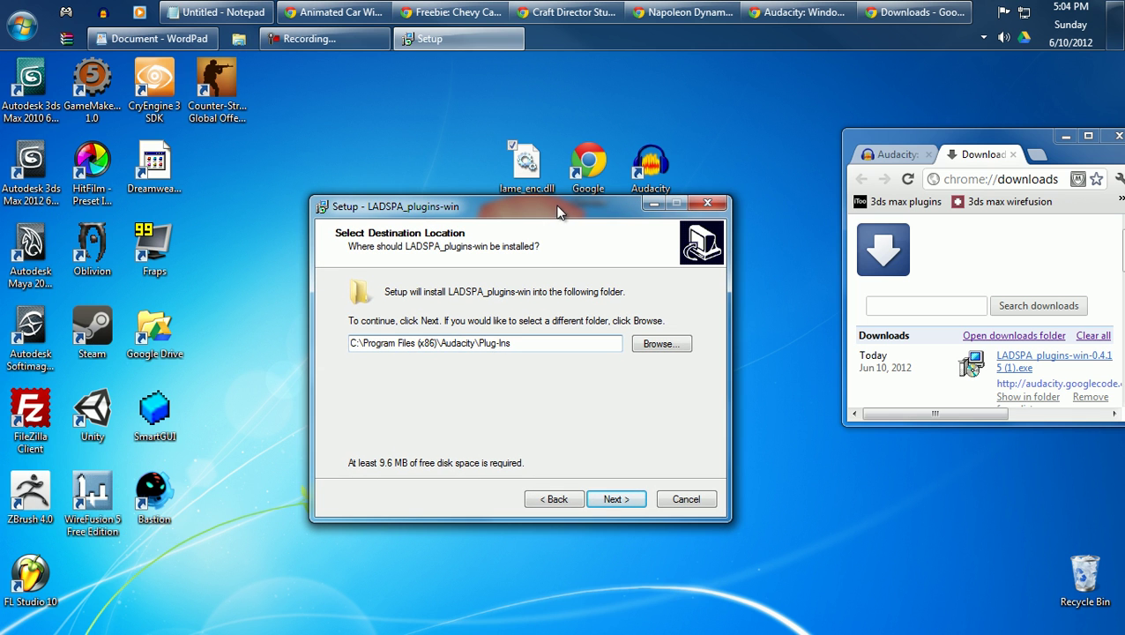
drag(524, 346, 335, 351)
drag(464, 206, 513, 206)
drag(583, 343, 523, 343)
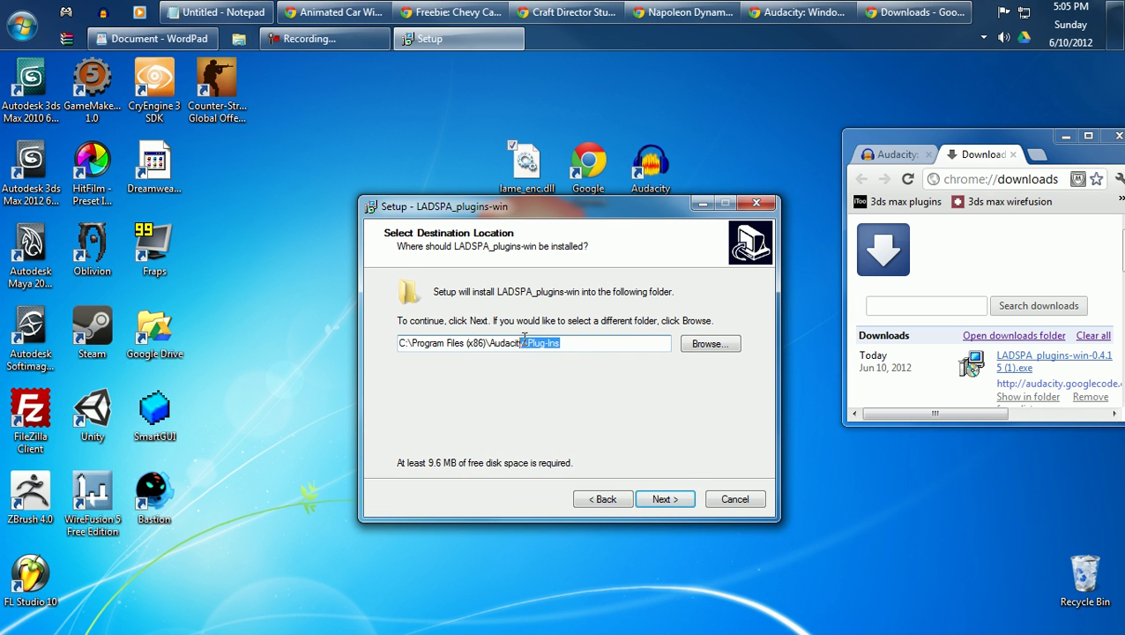
Install the LADSPA plugins, close the finished installer, and shift the lame_enc.dll icon left.
click(663, 499)
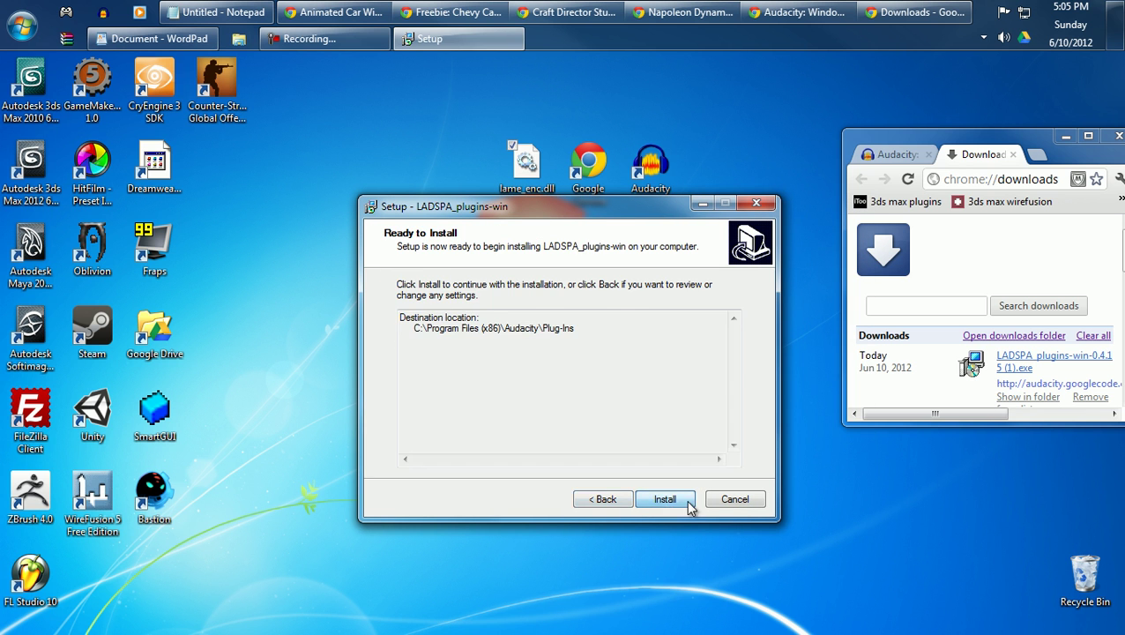
click(666, 500)
drag(589, 221, 471, 235)
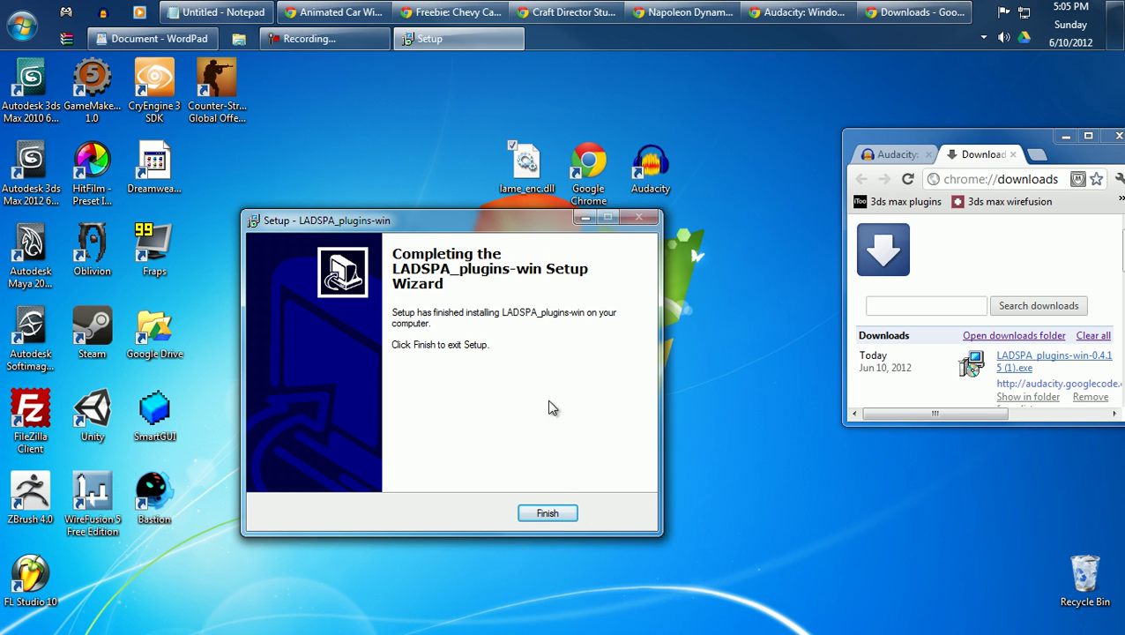
click(548, 514)
drag(527, 167, 493, 181)
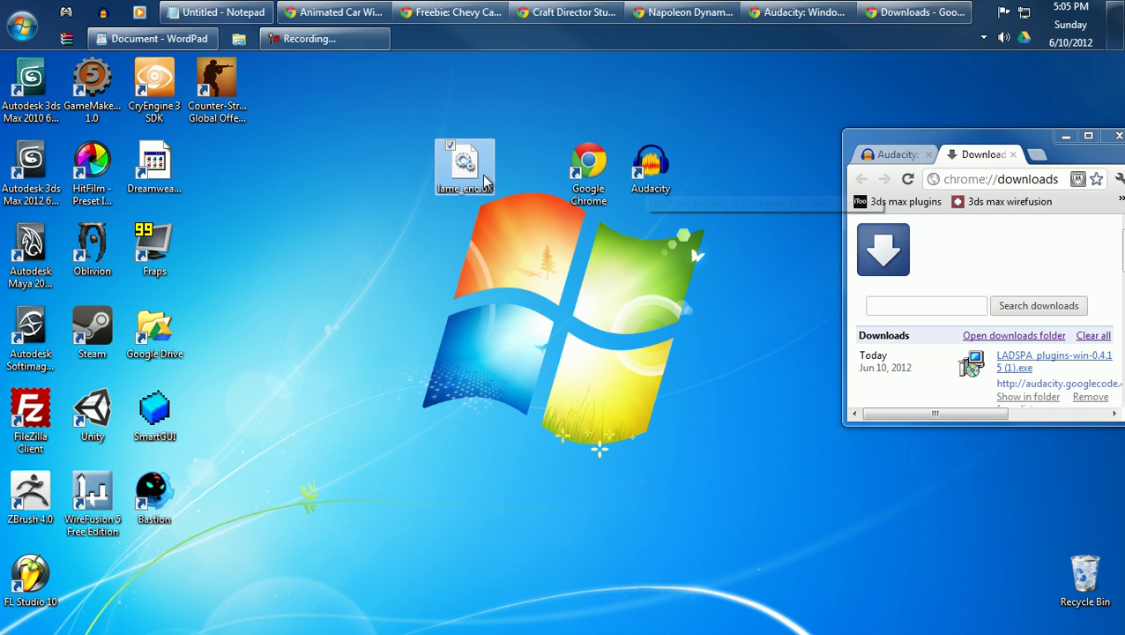
Select the Audacity shortcut and move lame_enc.dll back beside Google Chrome.
click(659, 168)
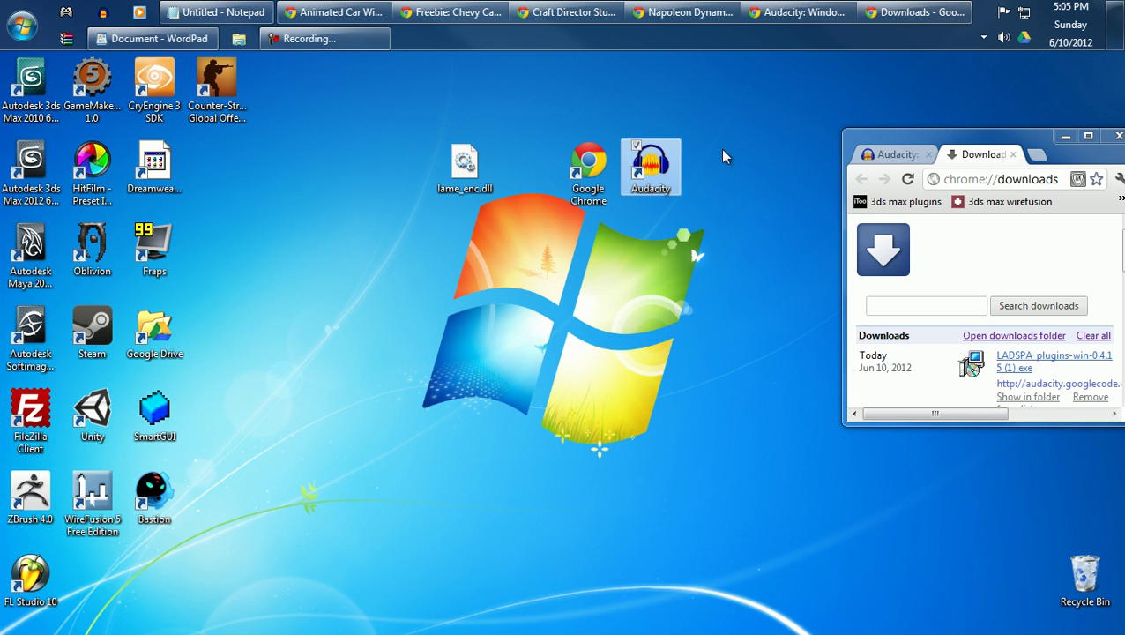
right_click(648, 181)
click(627, 272)
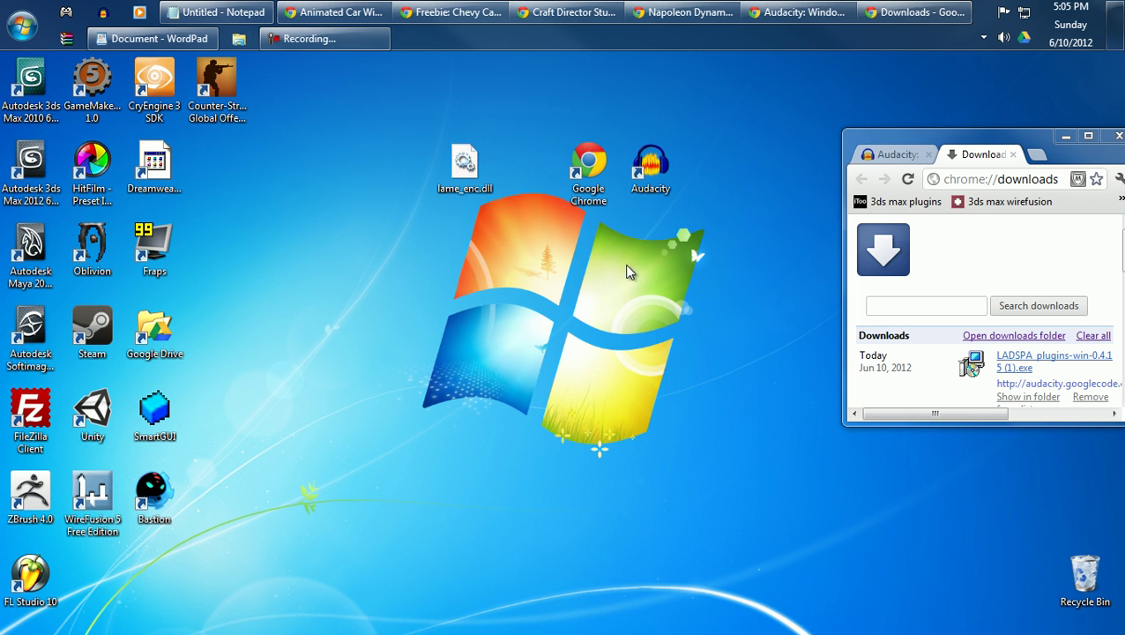
click(462, 185)
drag(462, 185, 525, 185)
Open the Audacity shortcut's file location and then its Plug-Ins folder.
click(652, 189)
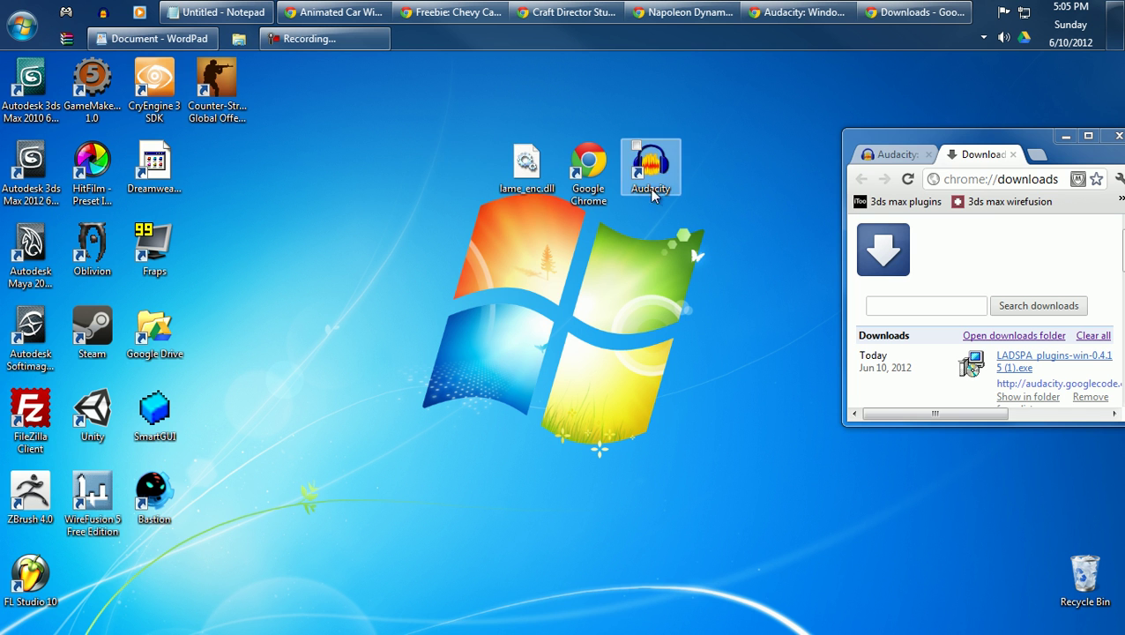
right_click(651, 190)
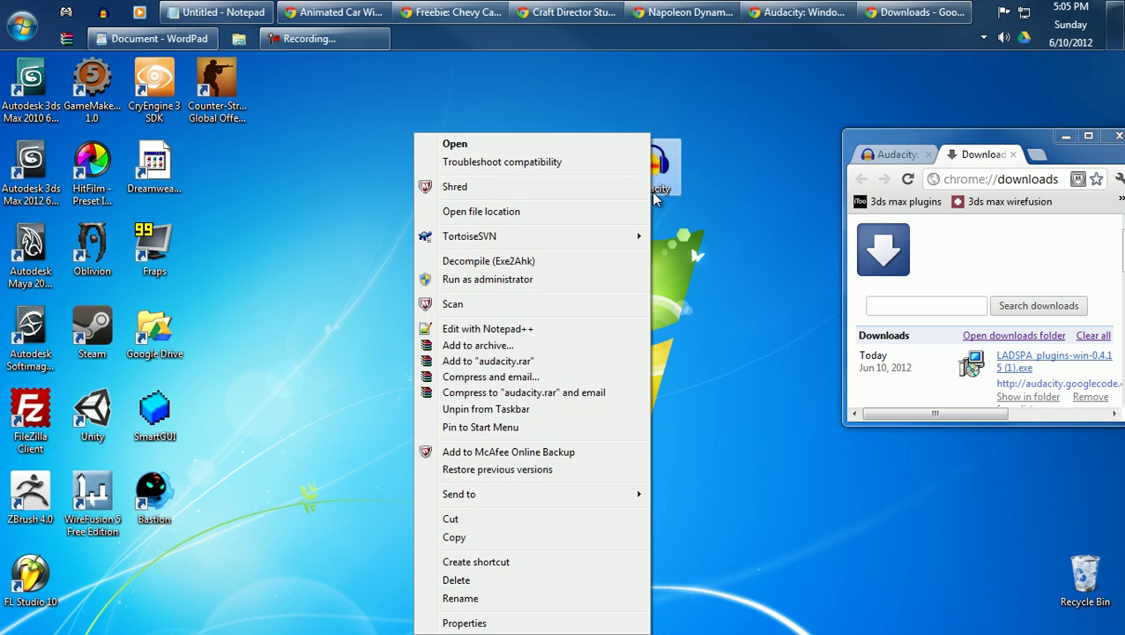
click(536, 220)
drag(585, 313, 761, 241)
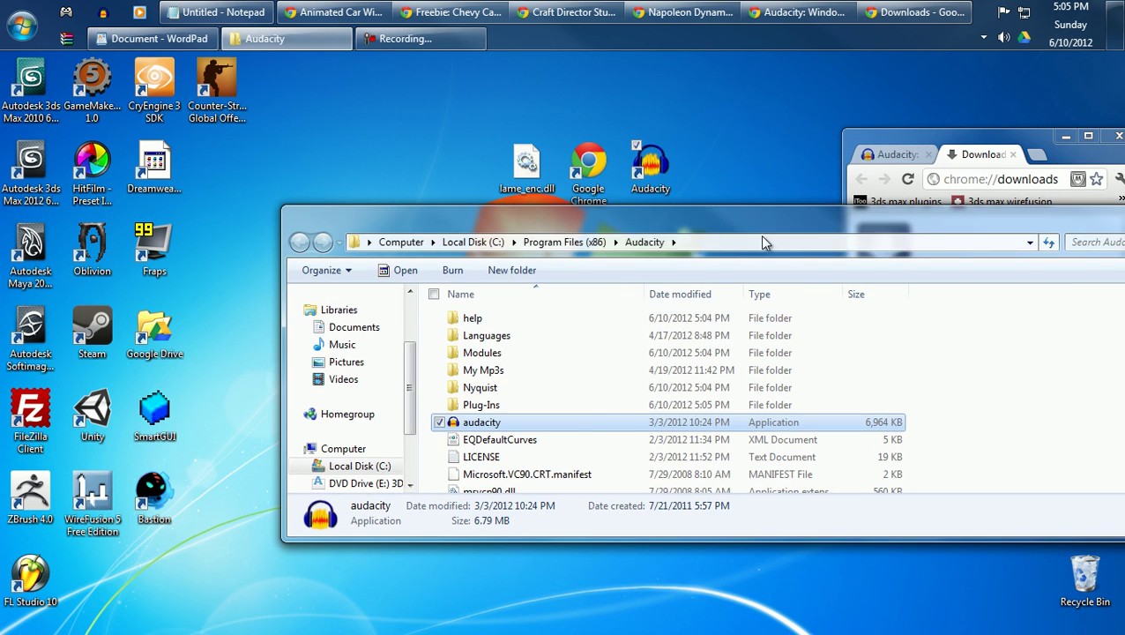
double_click(482, 405)
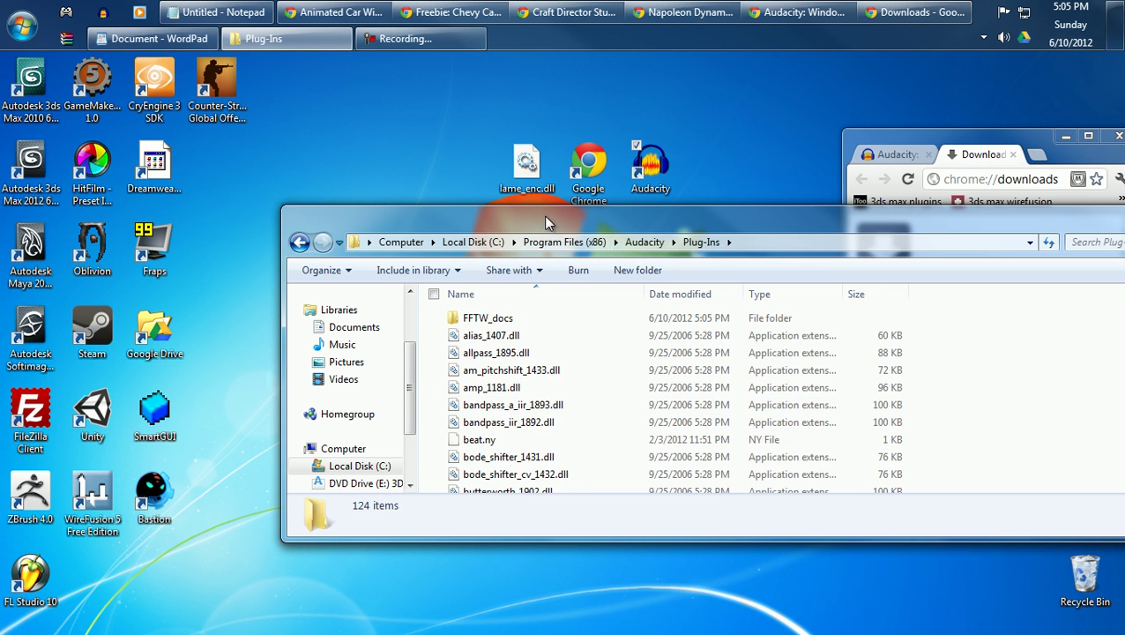
drag(542, 214, 518, 260)
Move lame_enc.dll into Plug-Ins, replacing the older copy, and close the folder.
drag(535, 185, 441, 402)
click(464, 415)
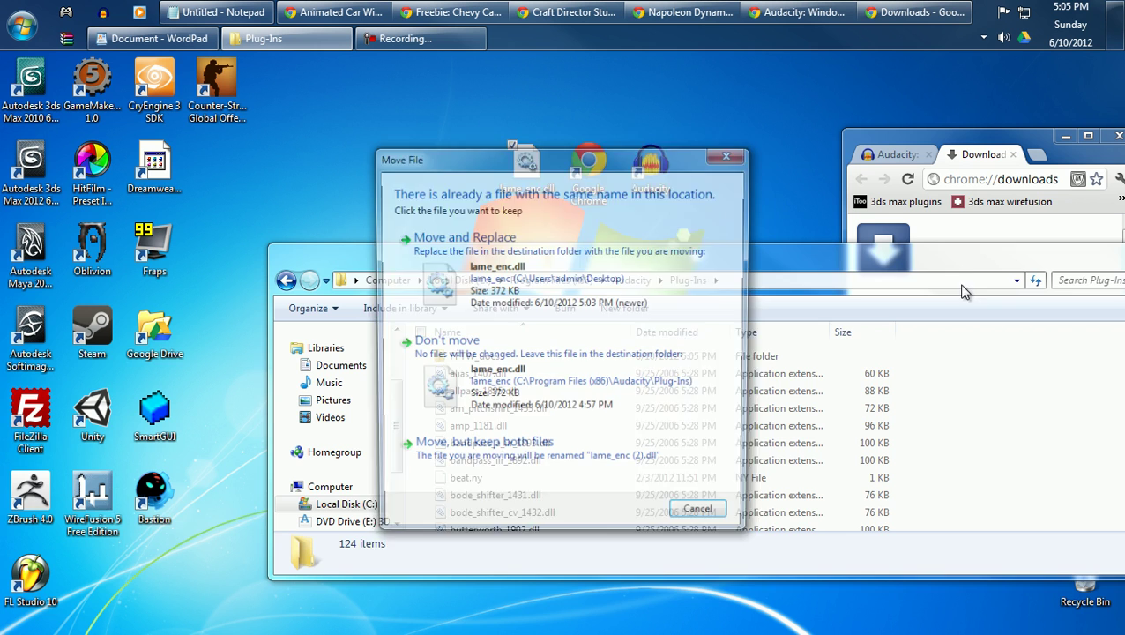
click(500, 253)
drag(772, 267, 355, 281)
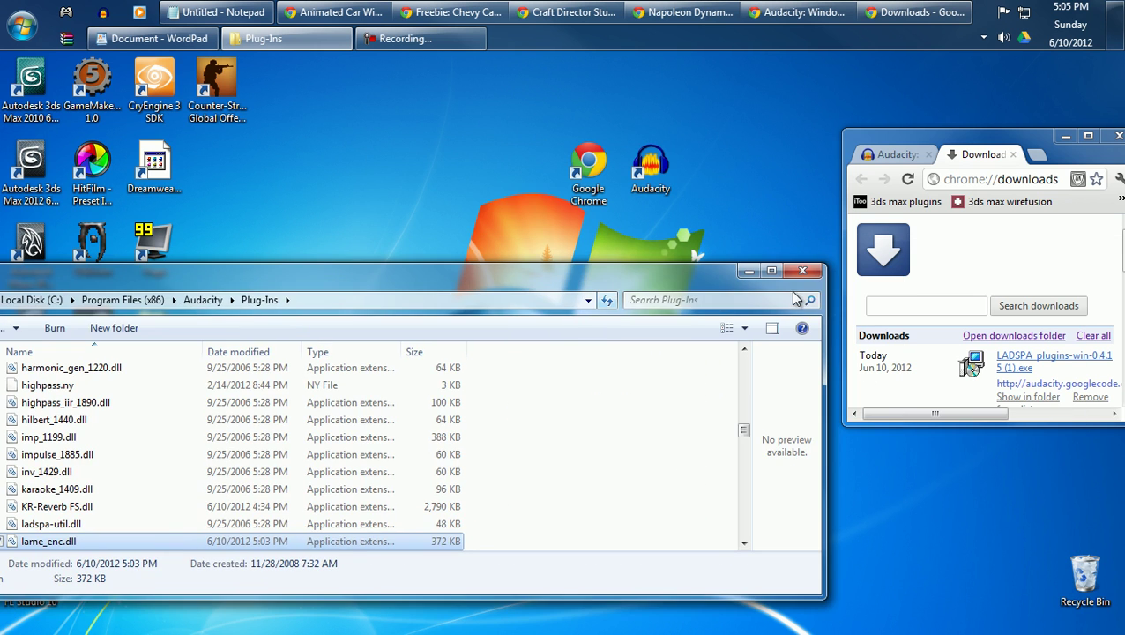
click(809, 284)
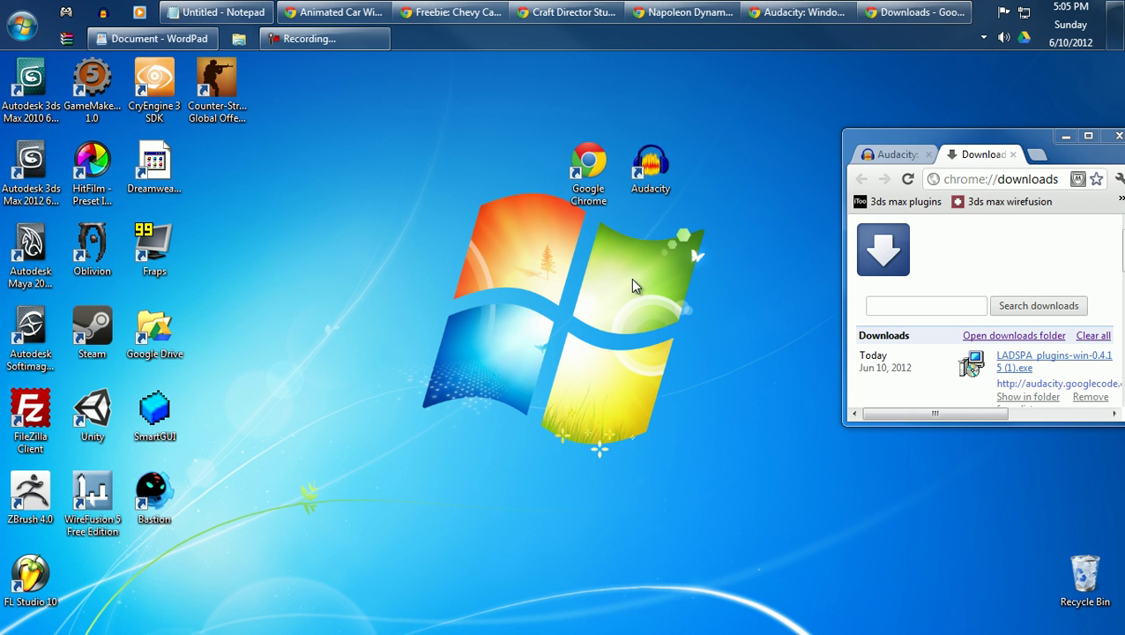
Launch Audacity, dismiss the welcome message, record a short clip and select its first 1.5 seconds.
drag(656, 179, 467, 181)
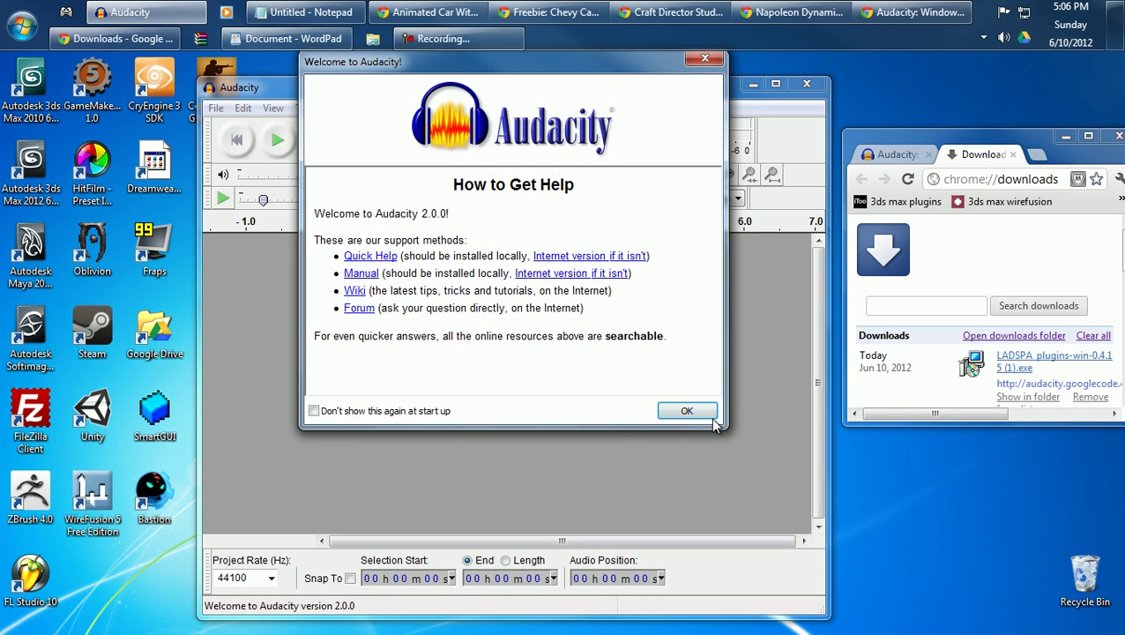
click(684, 407)
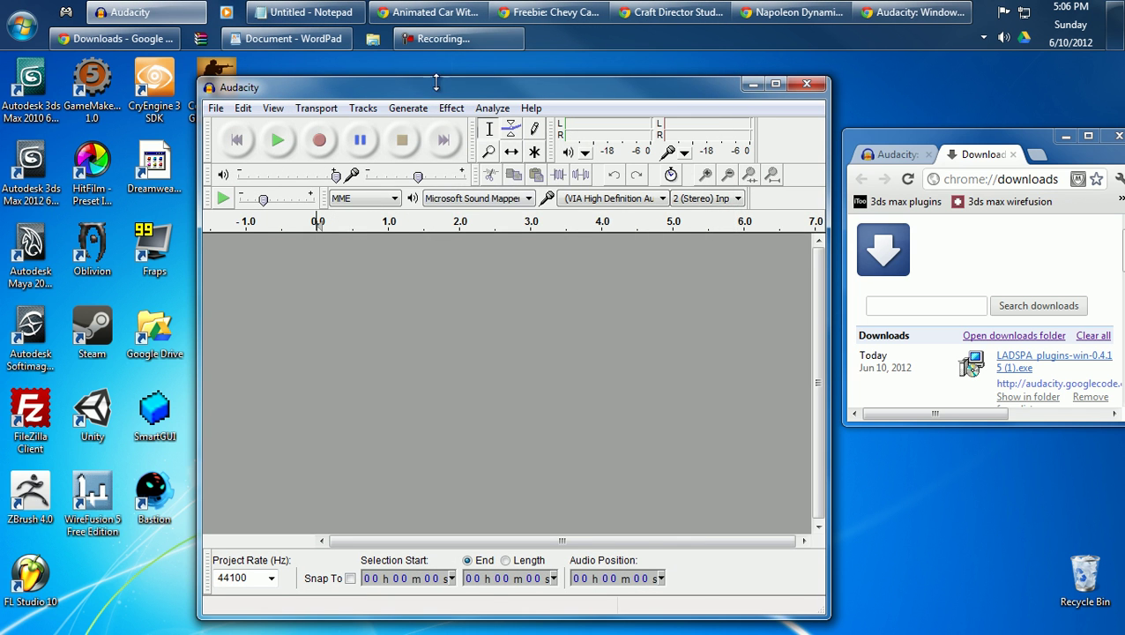
drag(436, 82, 435, 87)
click(319, 144)
key(space)
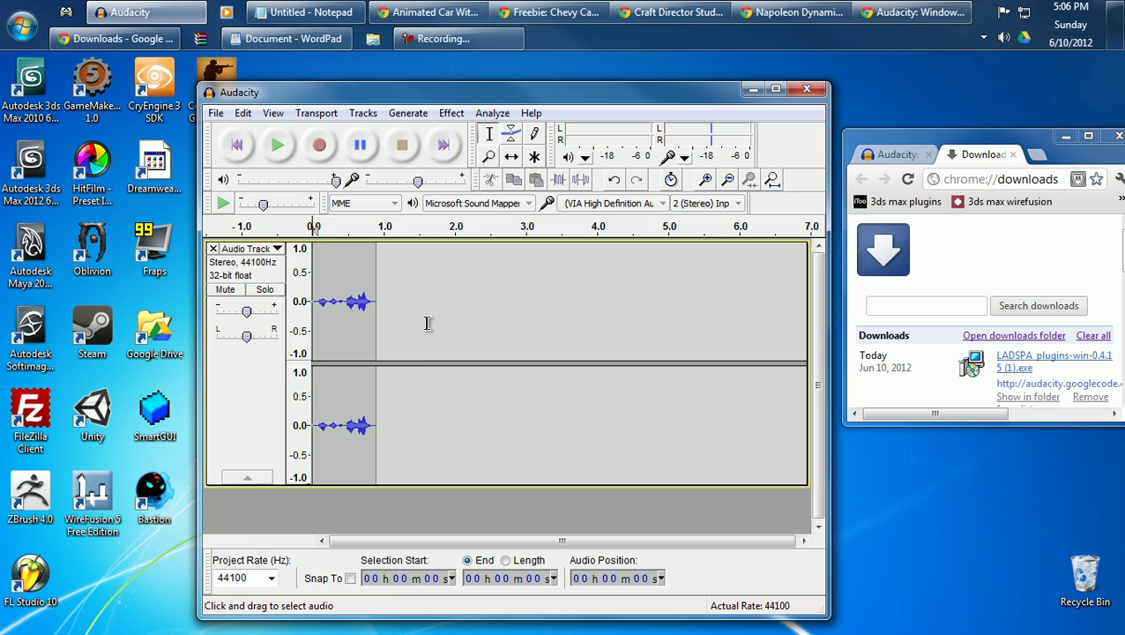
drag(420, 323, 299, 323)
Start an export and browse to C:\Program Files (x86)\Audacity\Plug-Ins.
click(213, 115)
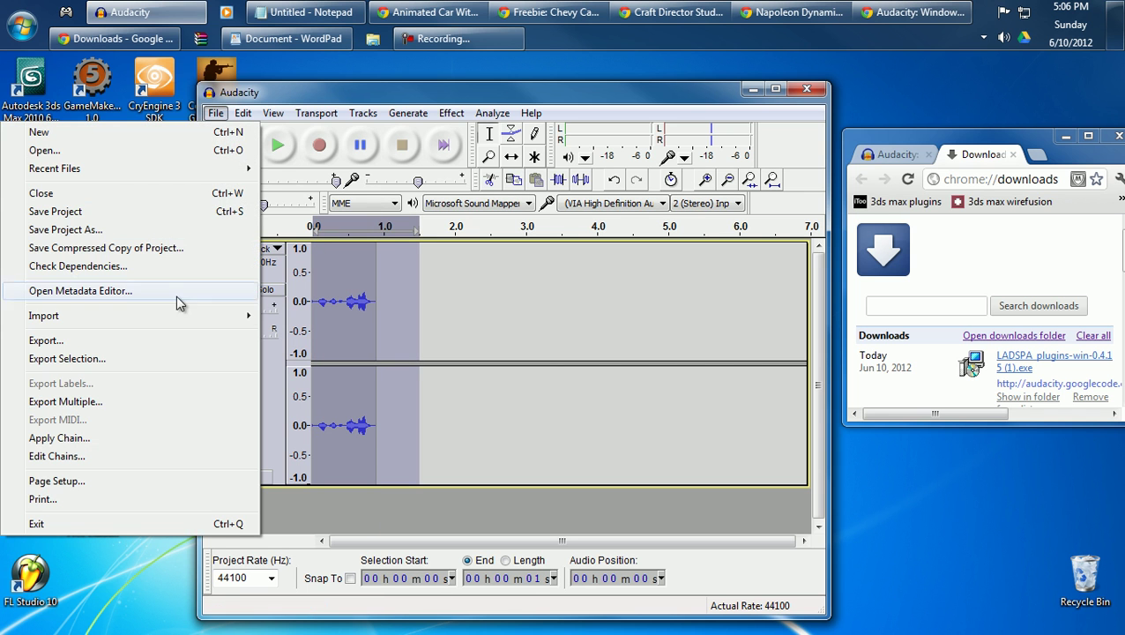
click(118, 343)
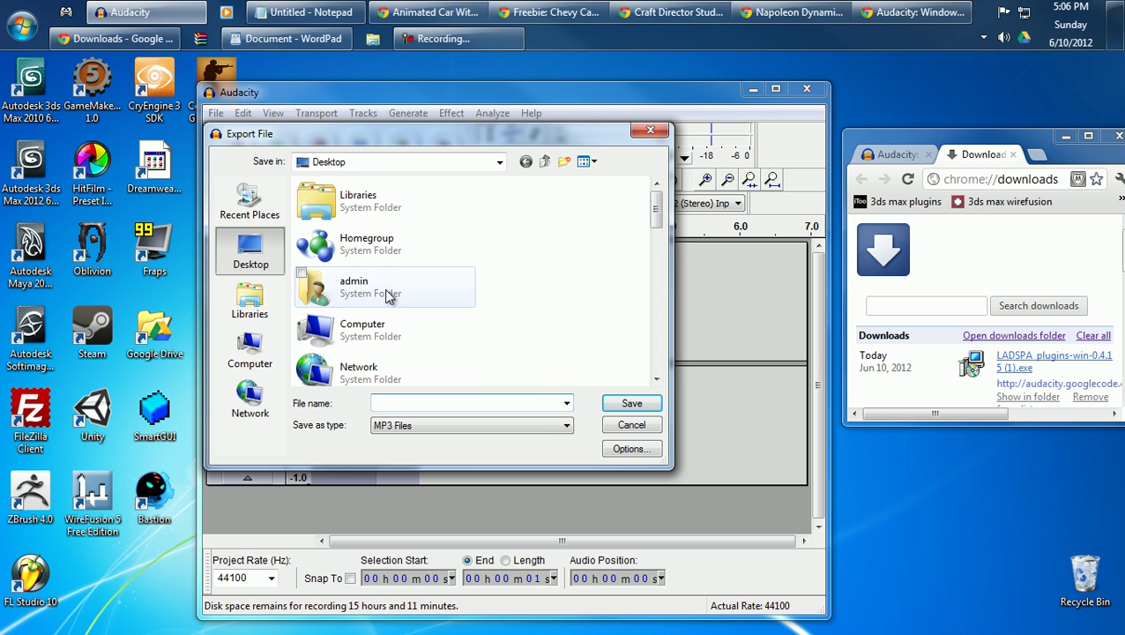
double_click(370, 327)
double_click(382, 220)
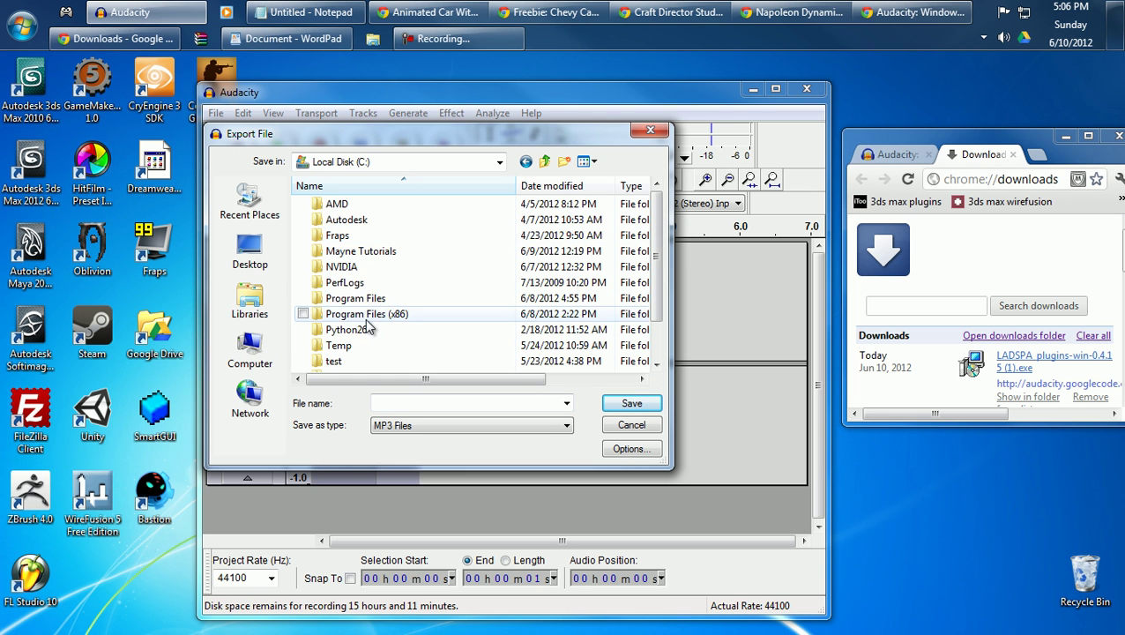
double_click(368, 319)
click(402, 317)
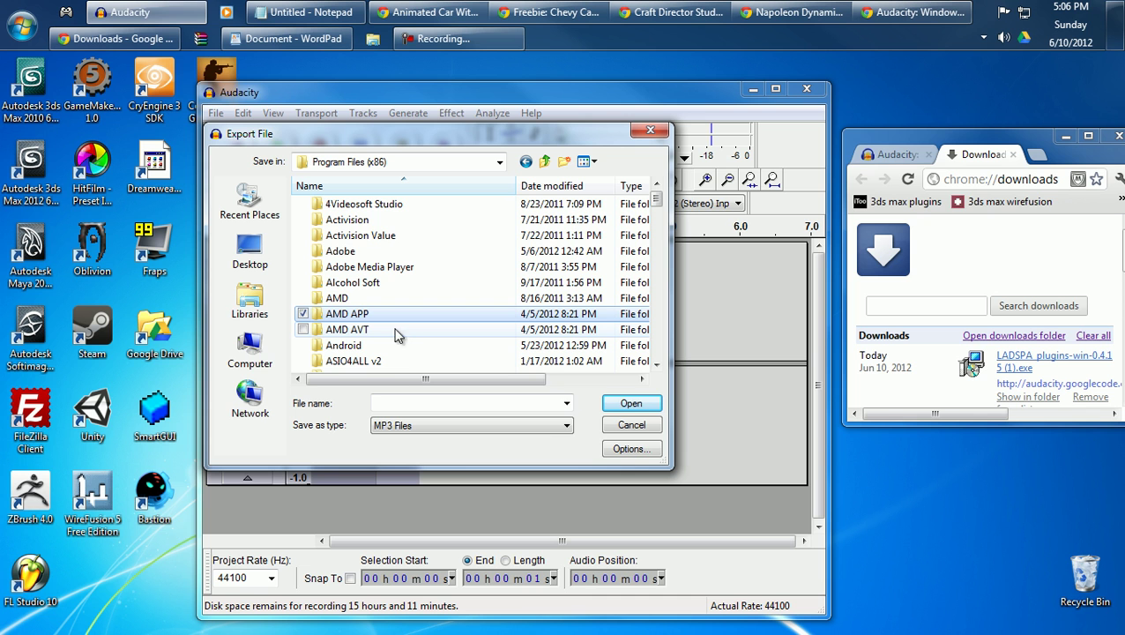
click(359, 286)
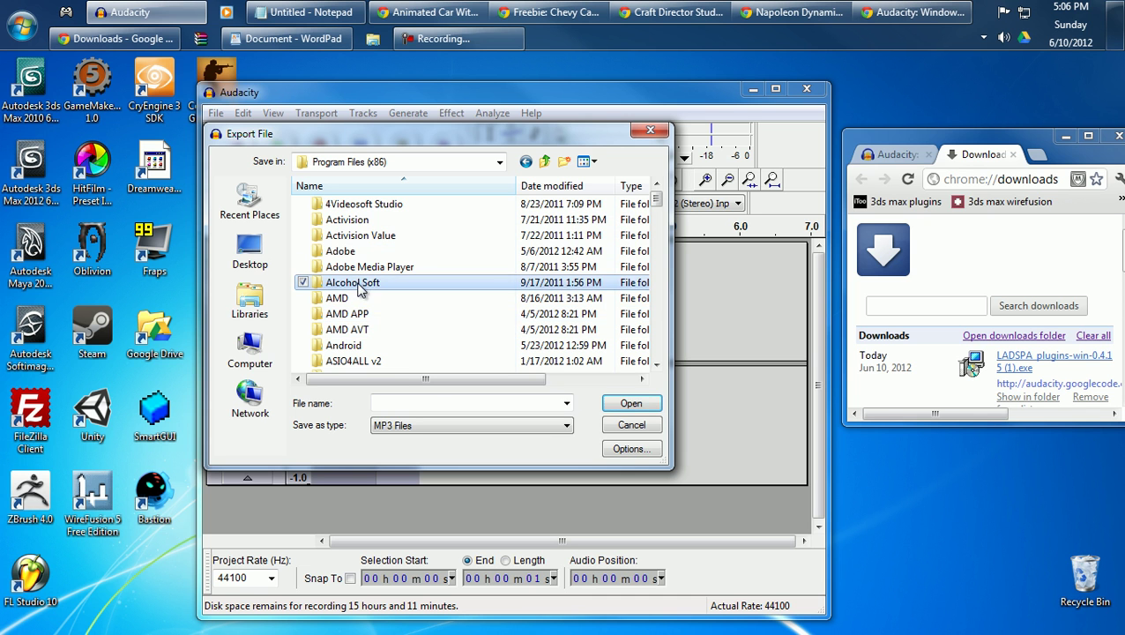
scroll(373, 282, down, 4)
click(367, 234)
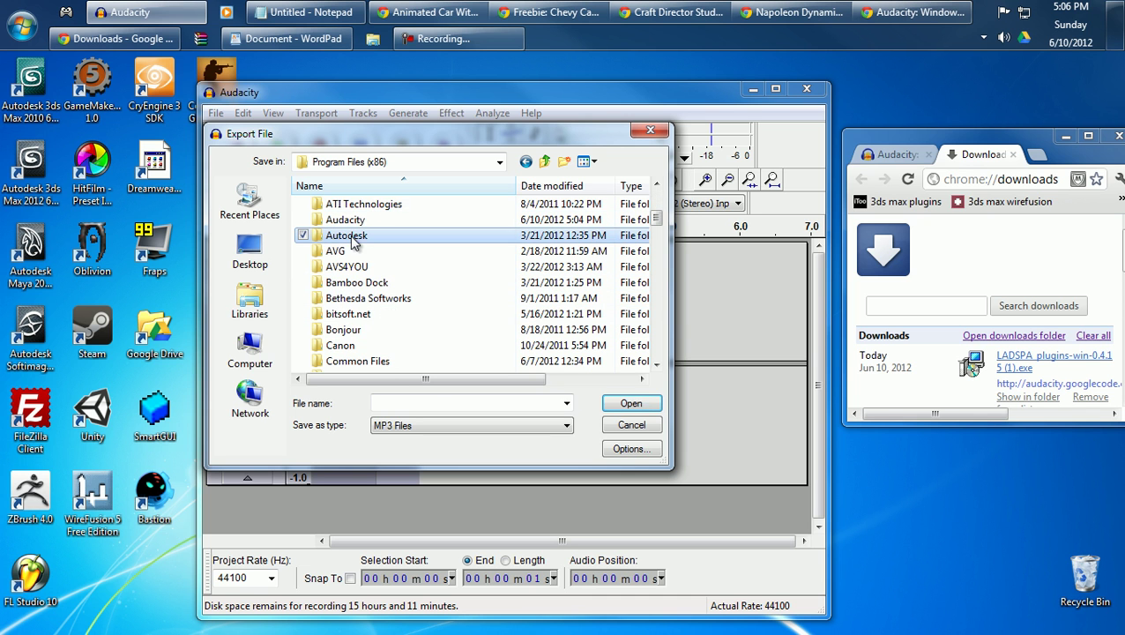
double_click(361, 221)
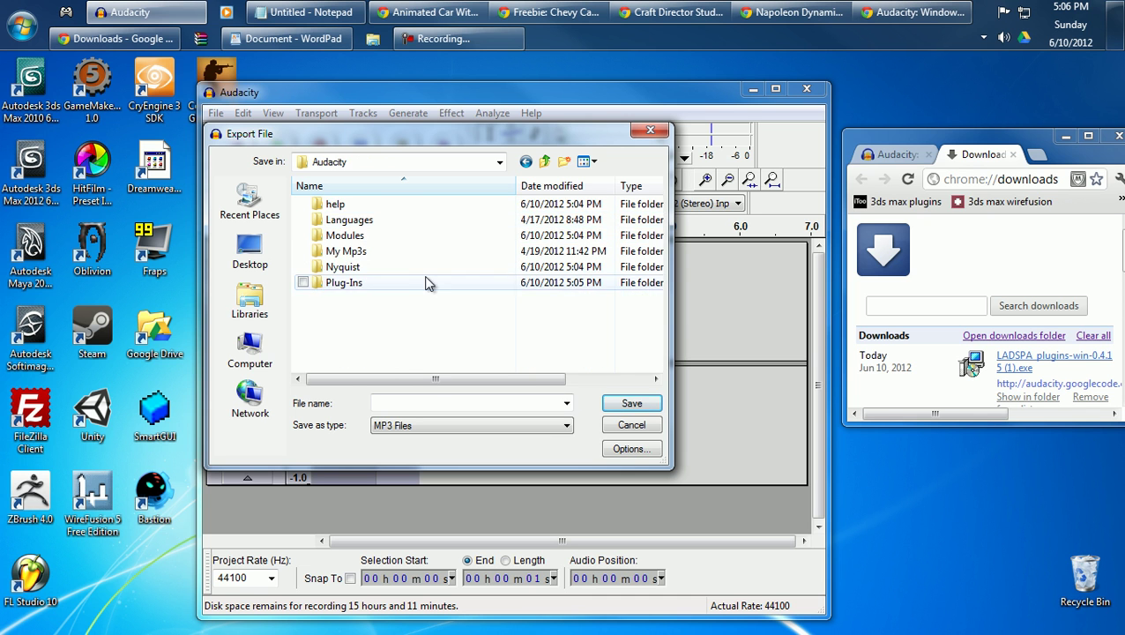
double_click(354, 283)
Keep MP3 Files as the export type, then cancel the export.
drag(428, 133, 526, 198)
click(598, 443)
click(617, 236)
drag(455, 242, 421, 246)
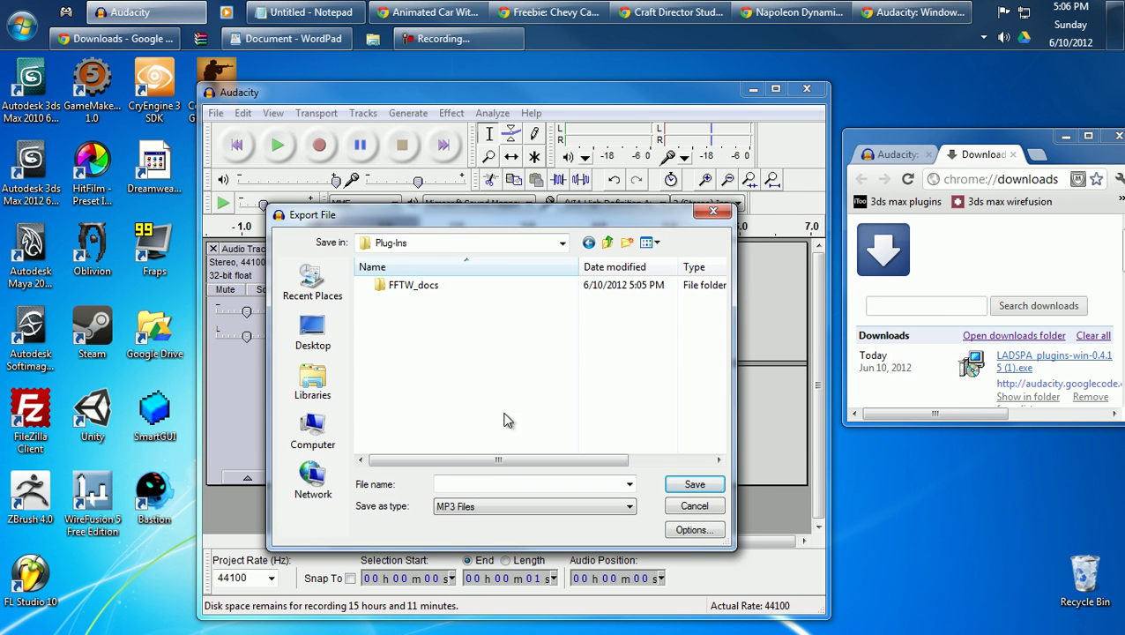
click(694, 505)
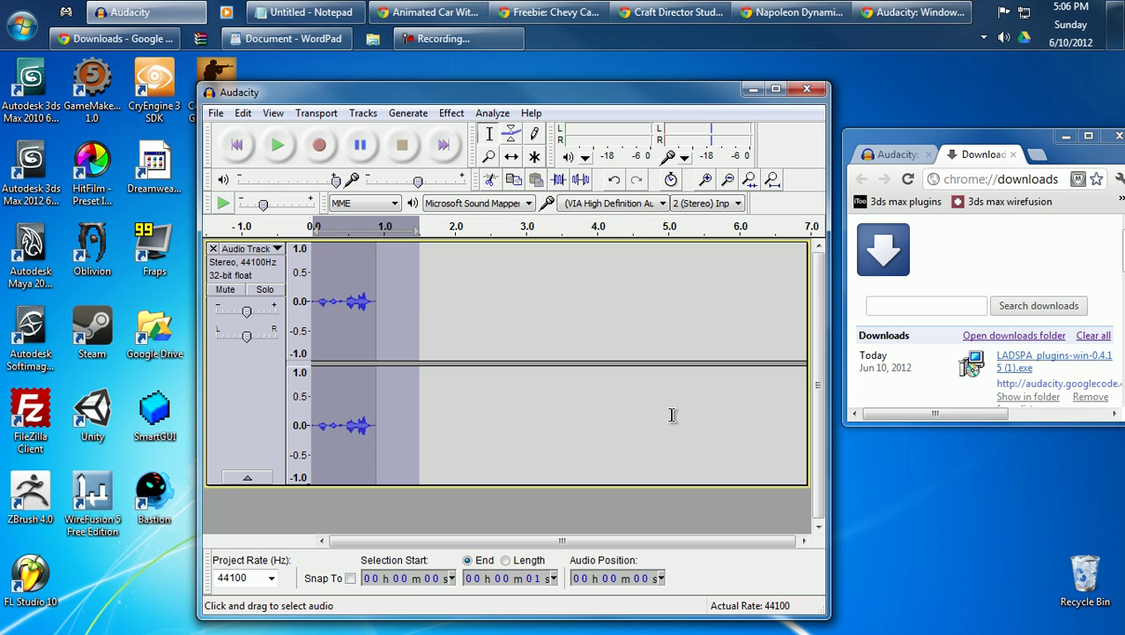
Browse the Effect menu without applying anything, then delete the recorded stereo track.
click(407, 314)
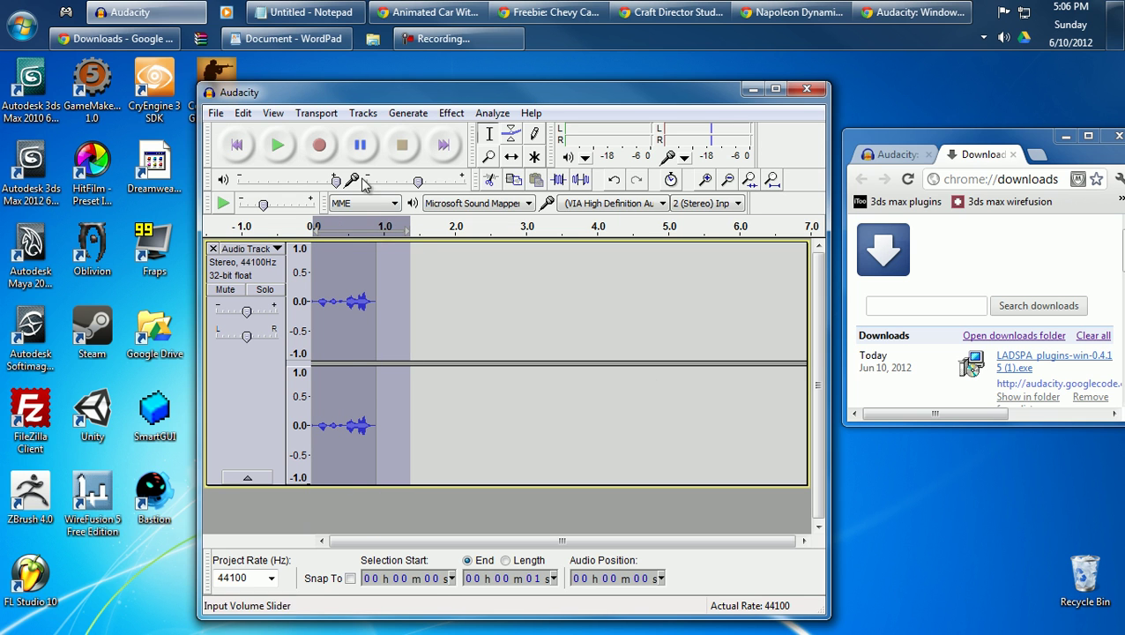
click(450, 112)
mouse_move(154, 625)
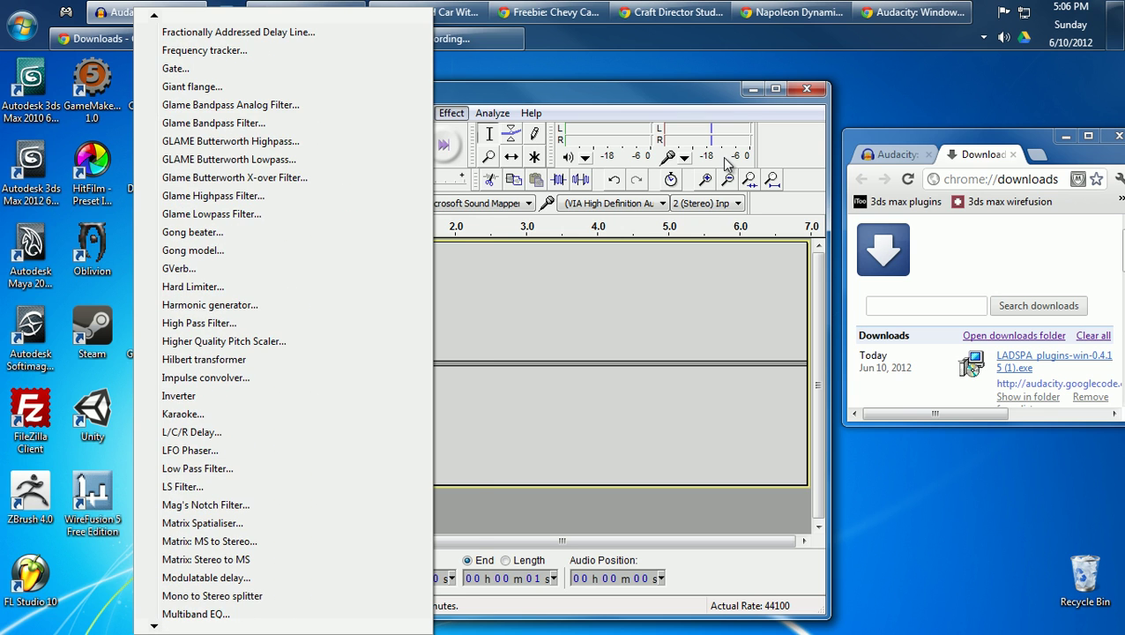
click(726, 164)
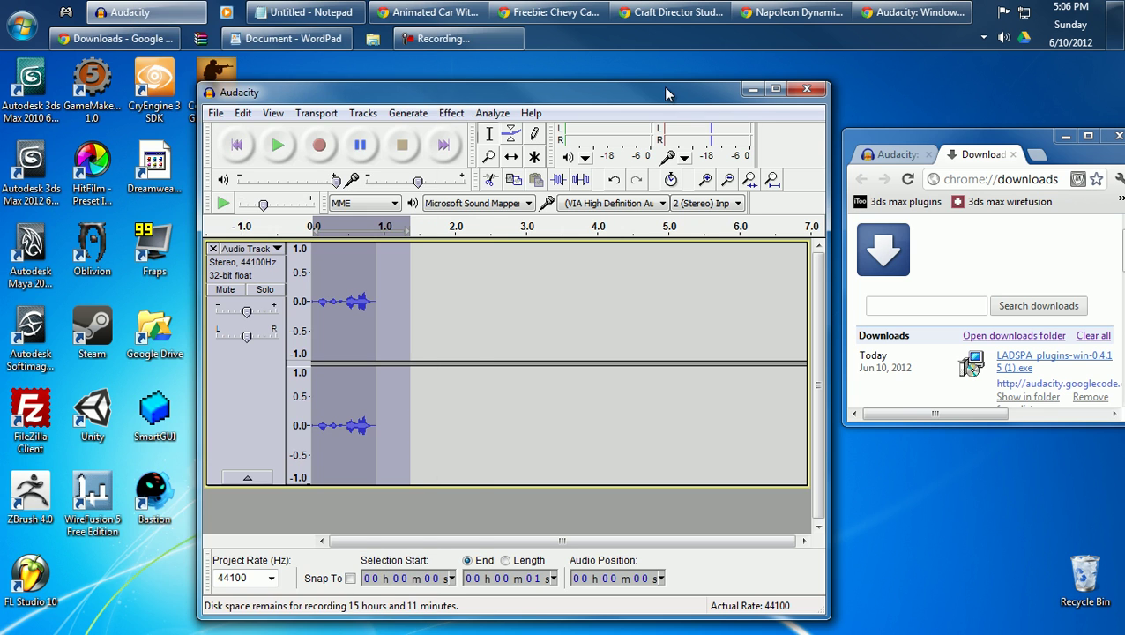
click(212, 249)
Minimize Chrome and Audacity and reposition the Sound shortcut on the desktop.
click(1065, 137)
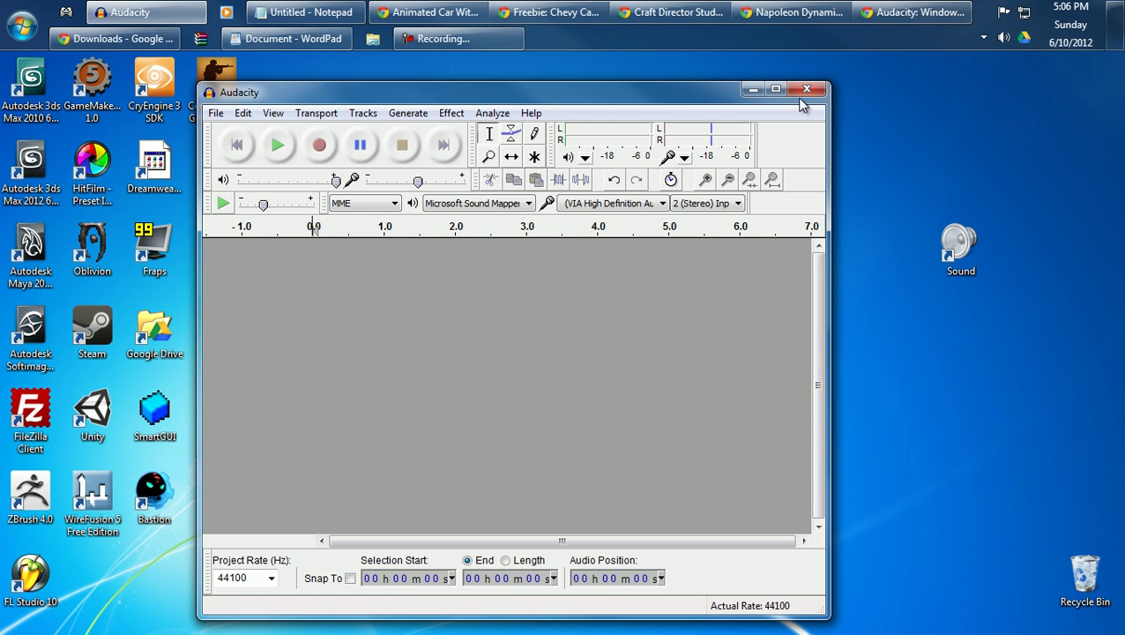
click(752, 89)
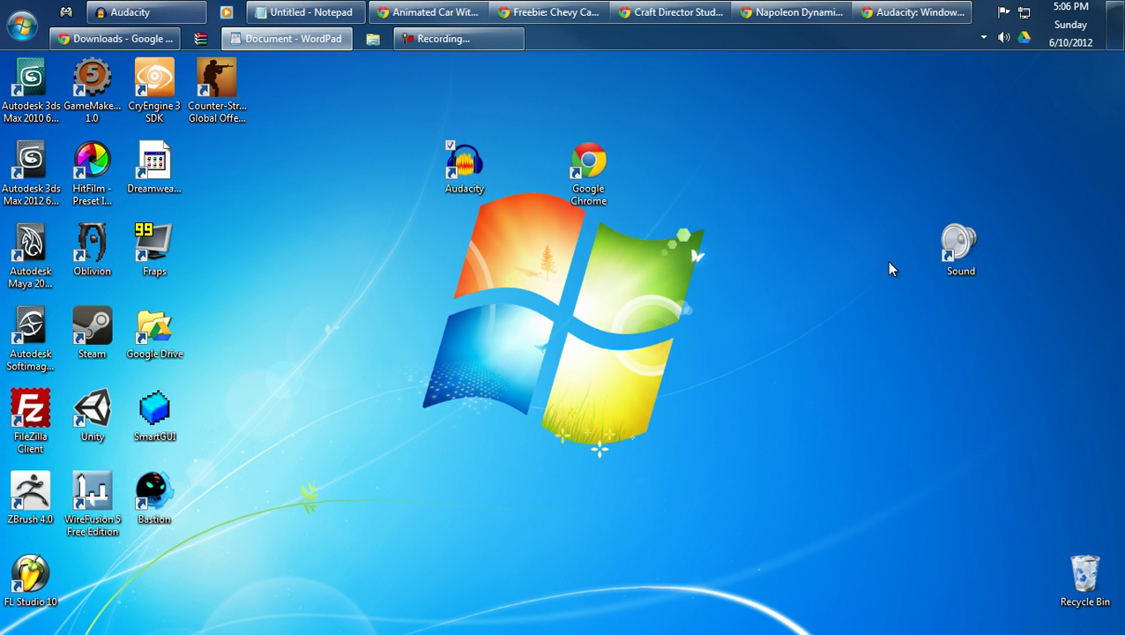
drag(961, 251, 845, 183)
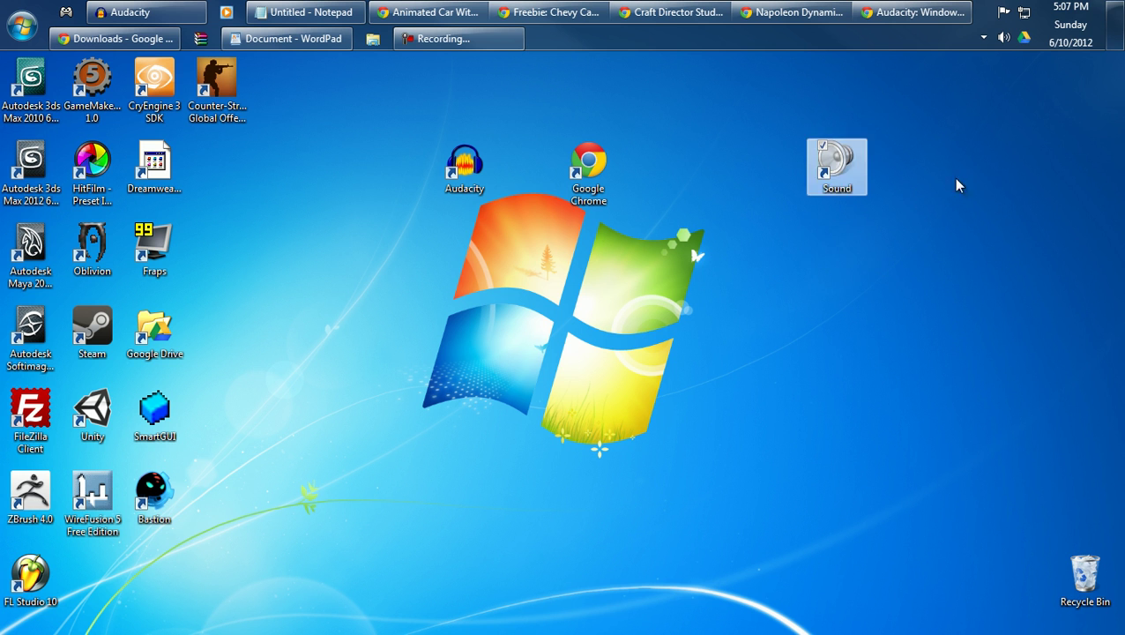
click(1022, 159)
Show the Sound control panel's playback devices and move the dialog toward the centre-right.
right_click(1003, 44)
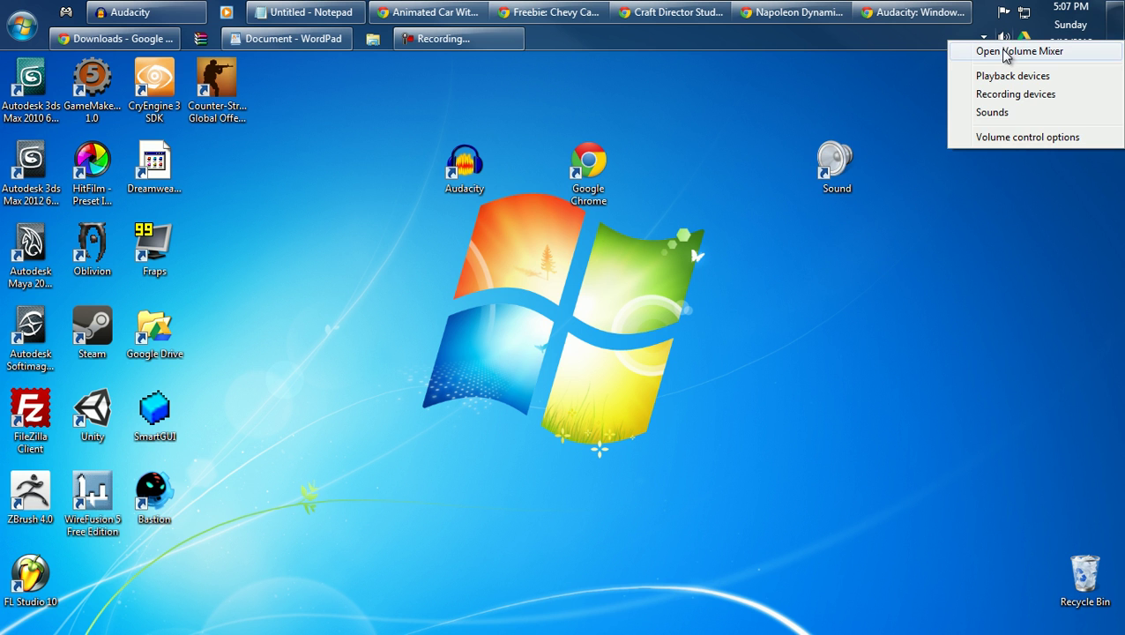
click(853, 163)
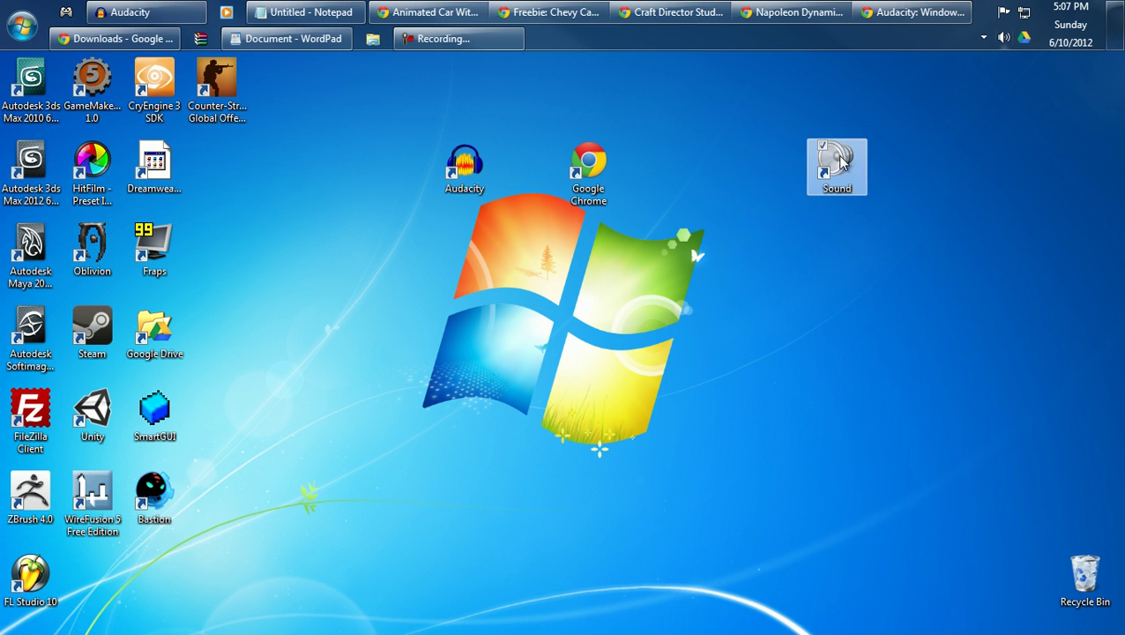
key(Return)
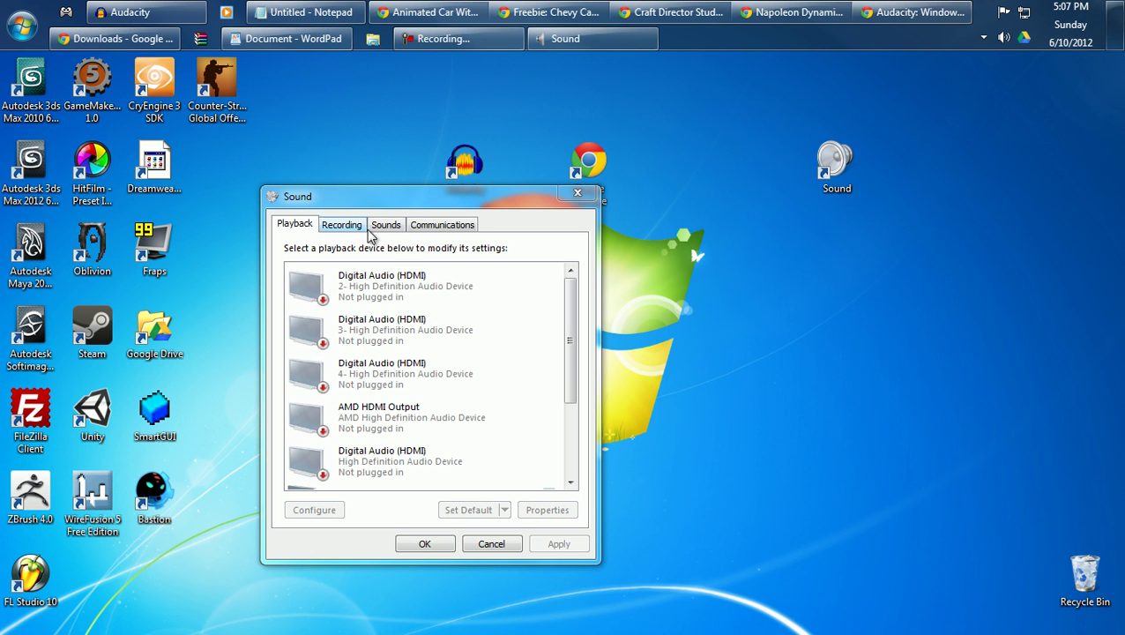
right_click(1002, 44)
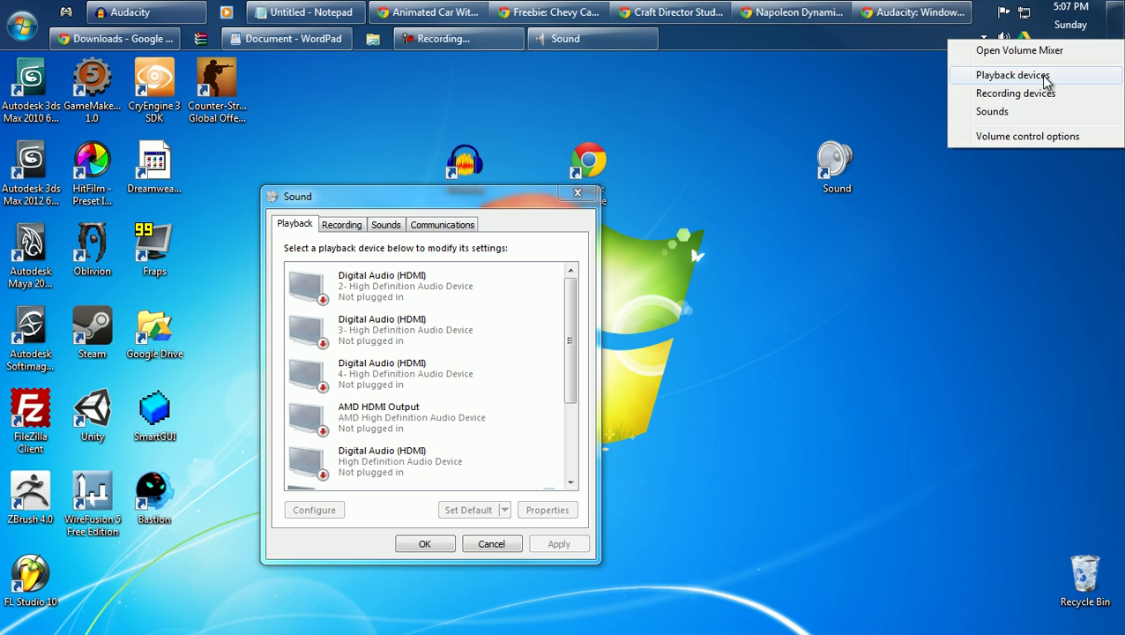
click(1040, 75)
drag(432, 201, 701, 168)
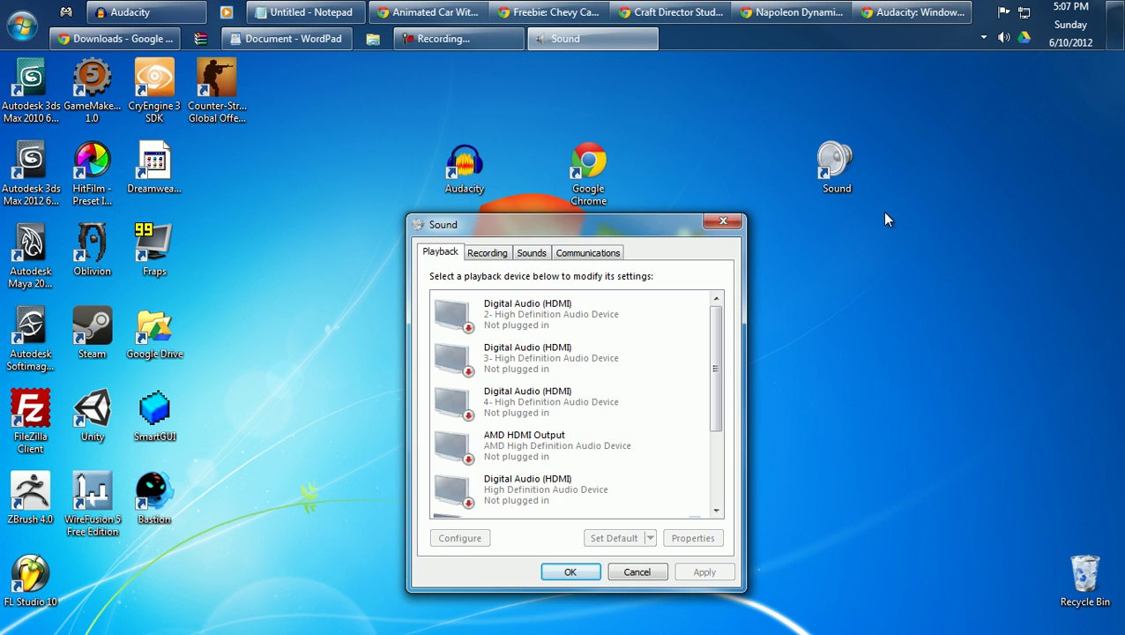
Search the Start menu for 'sound' and create a desktop shortcut to Sound settings.
click(22, 27)
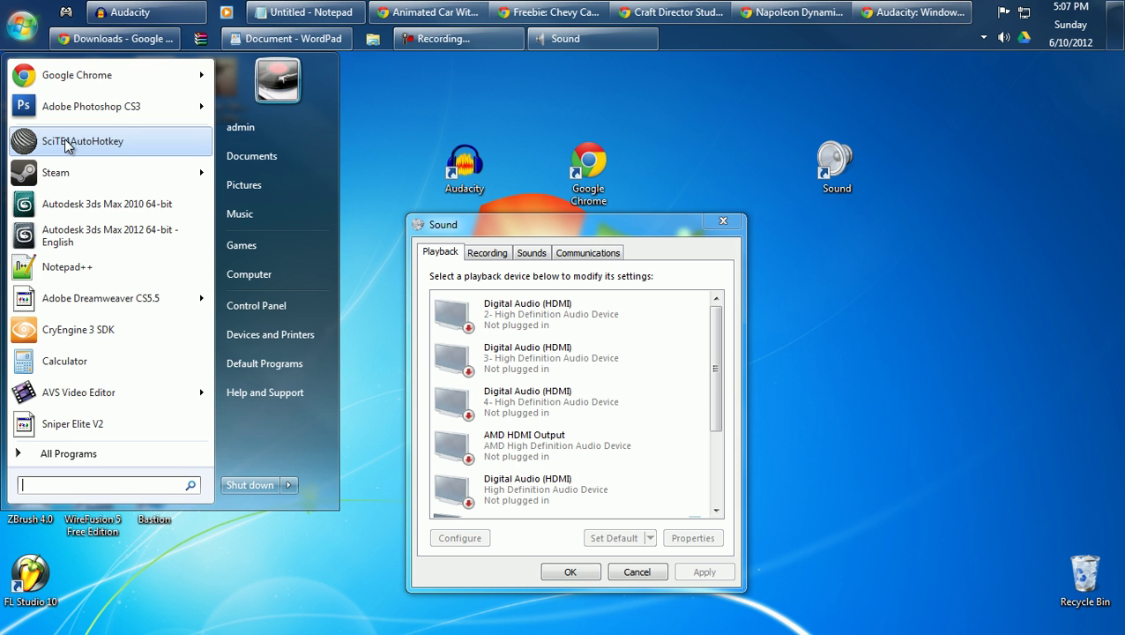
text(sound)
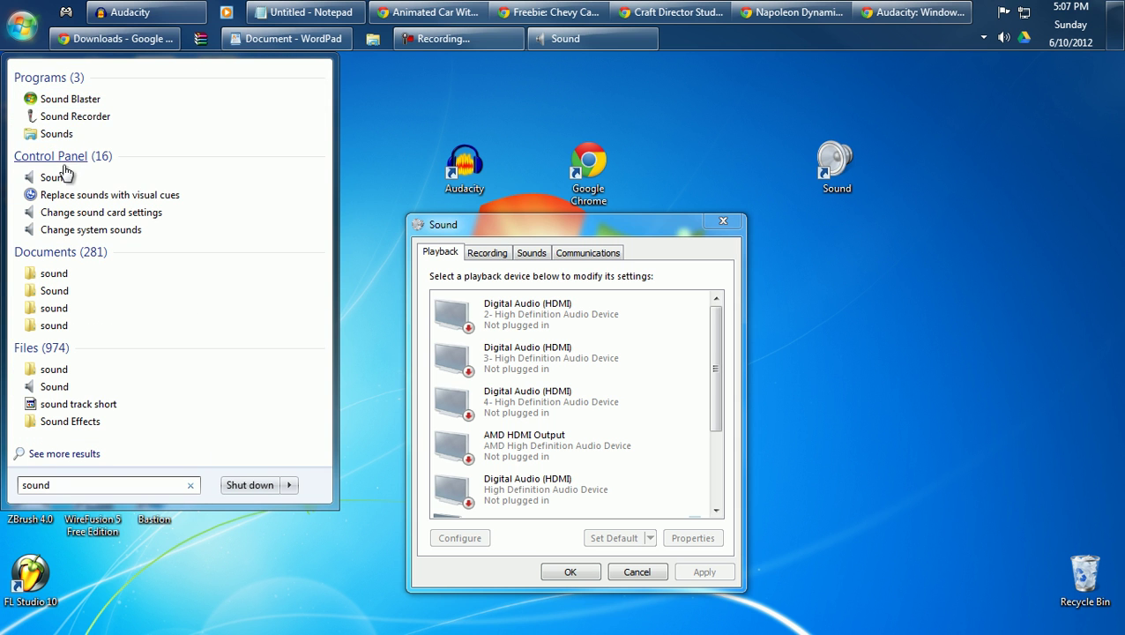
drag(60, 180, 882, 294)
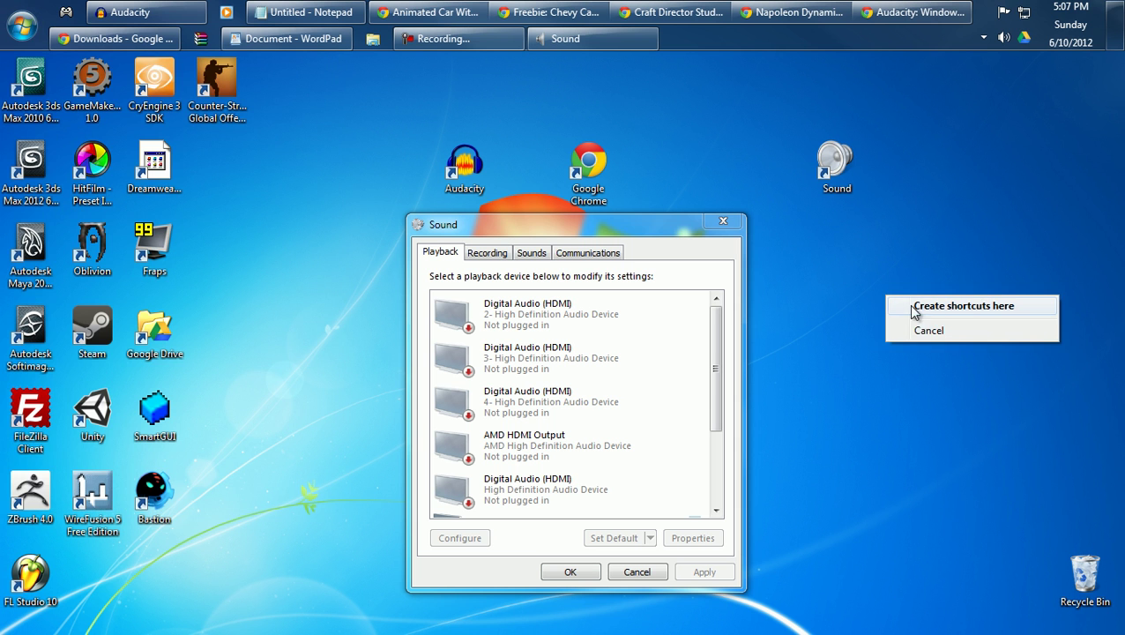
click(974, 306)
Delete the extra Sound shortcut and line it up beside the Google Chrome and Audacity icons.
drag(899, 256, 1082, 577)
drag(819, 142, 648, 145)
drag(573, 166, 511, 166)
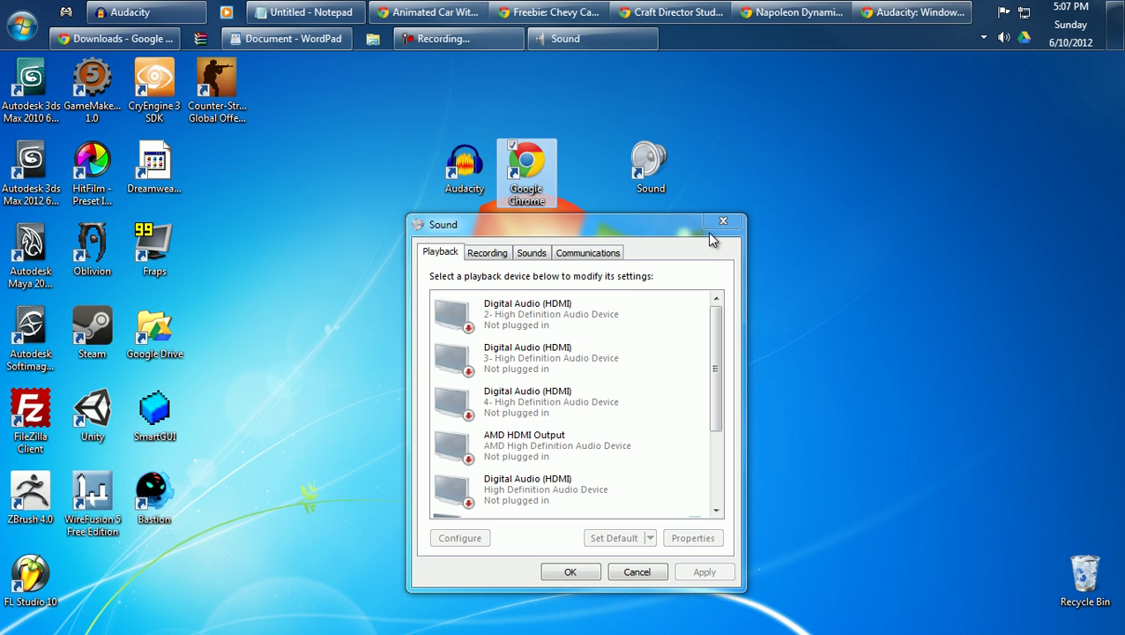
drag(585, 220, 714, 211)
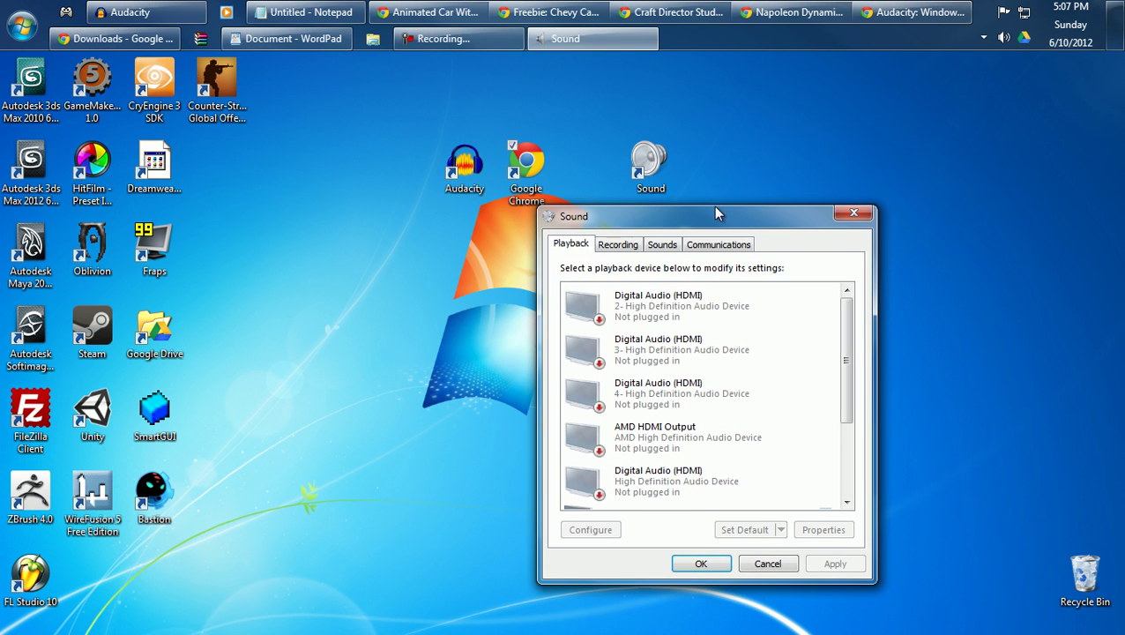
Reopen Sound from the new shortcut on the Recording tab and move it to the right.
click(853, 214)
double_click(651, 163)
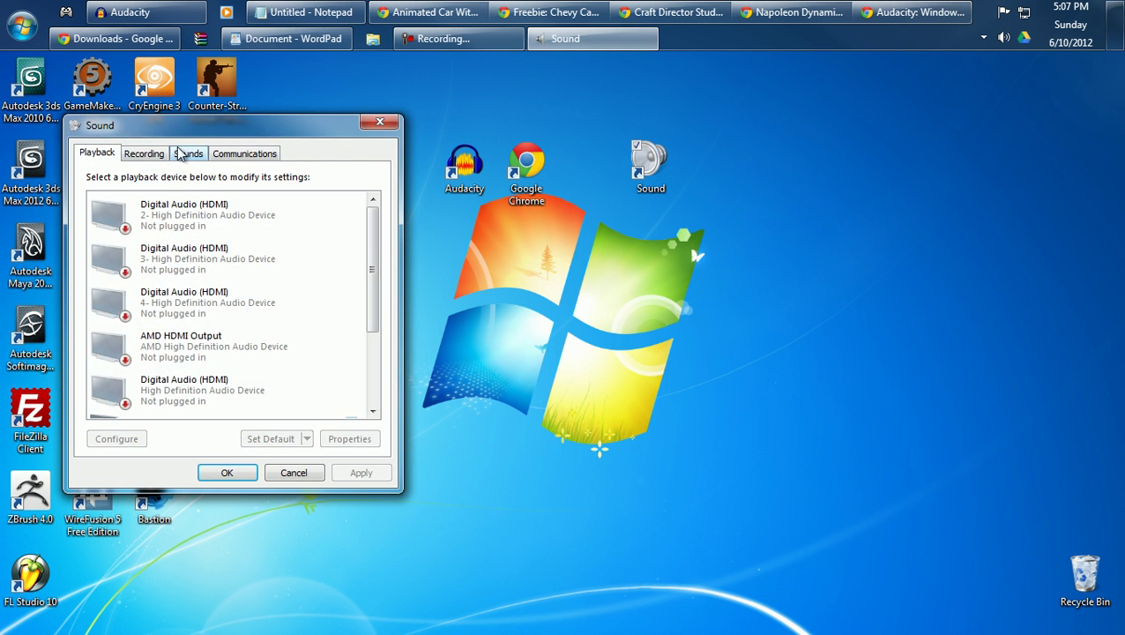
click(144, 154)
drag(198, 129, 796, 202)
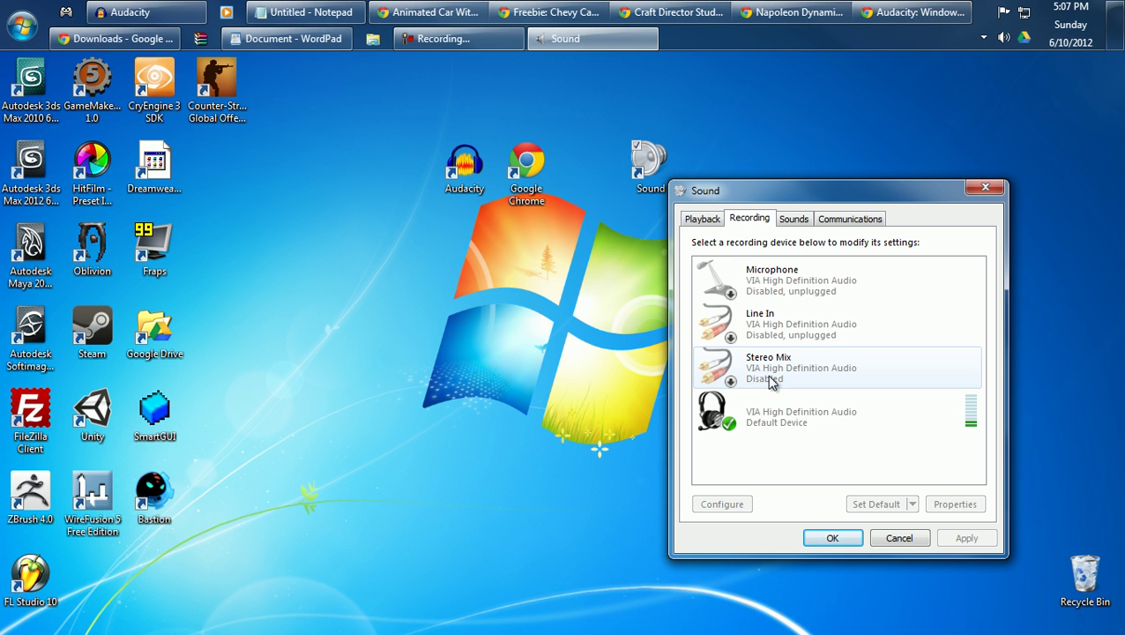
drag(815, 203, 863, 202)
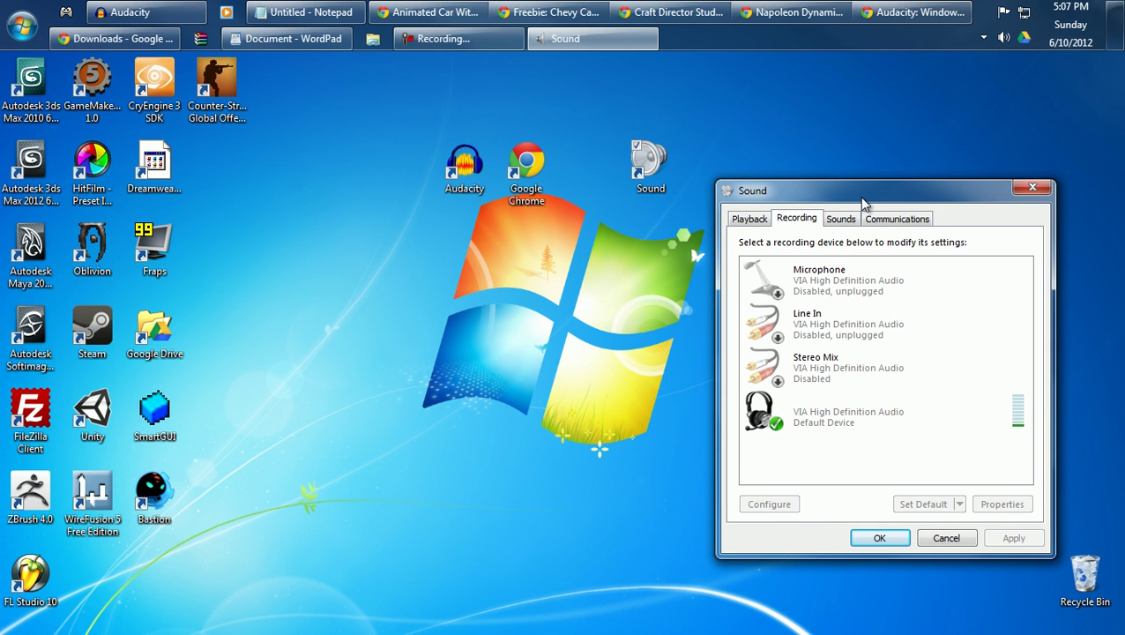
Check the disabled Stereo Mix device's options without changing them, then close Sound with OK.
right_click(828, 379)
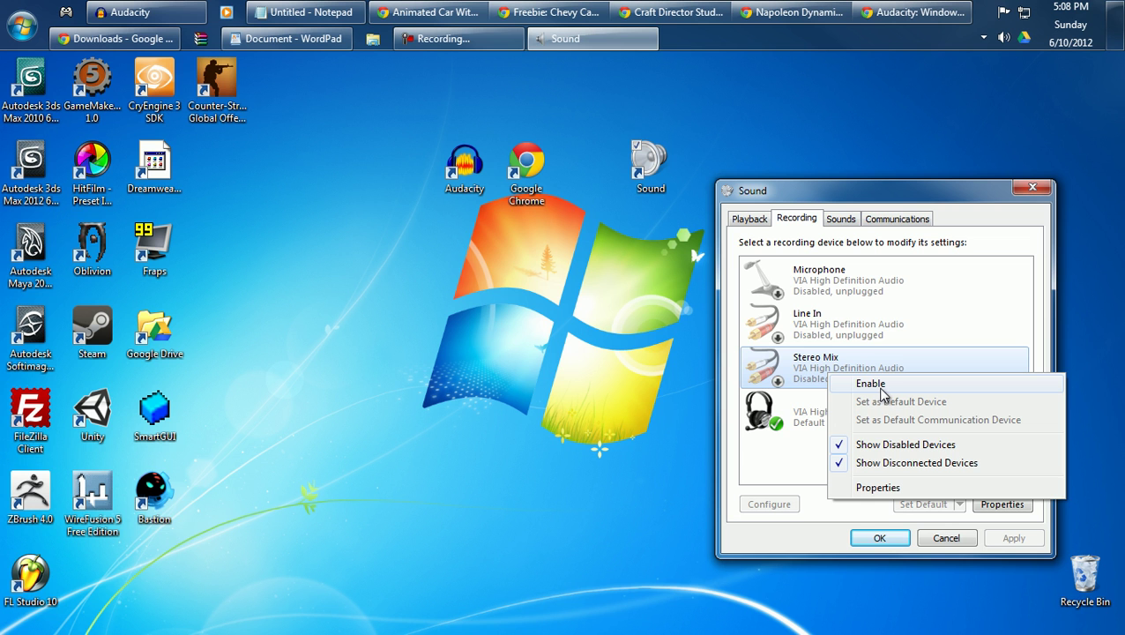
click(813, 378)
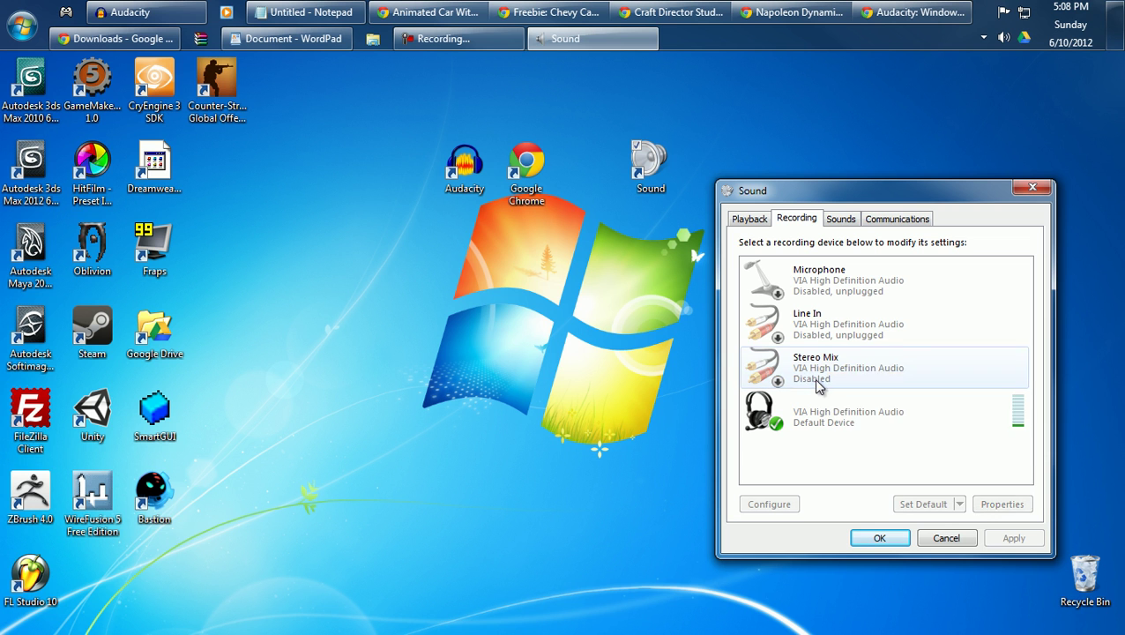
right_click(815, 380)
click(796, 473)
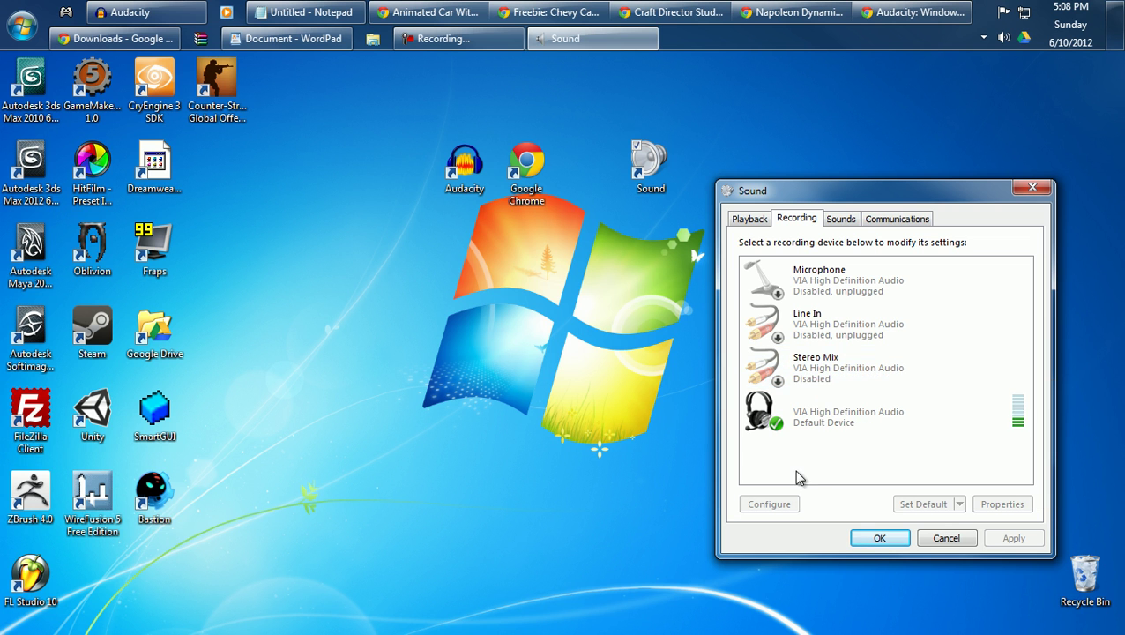
click(868, 540)
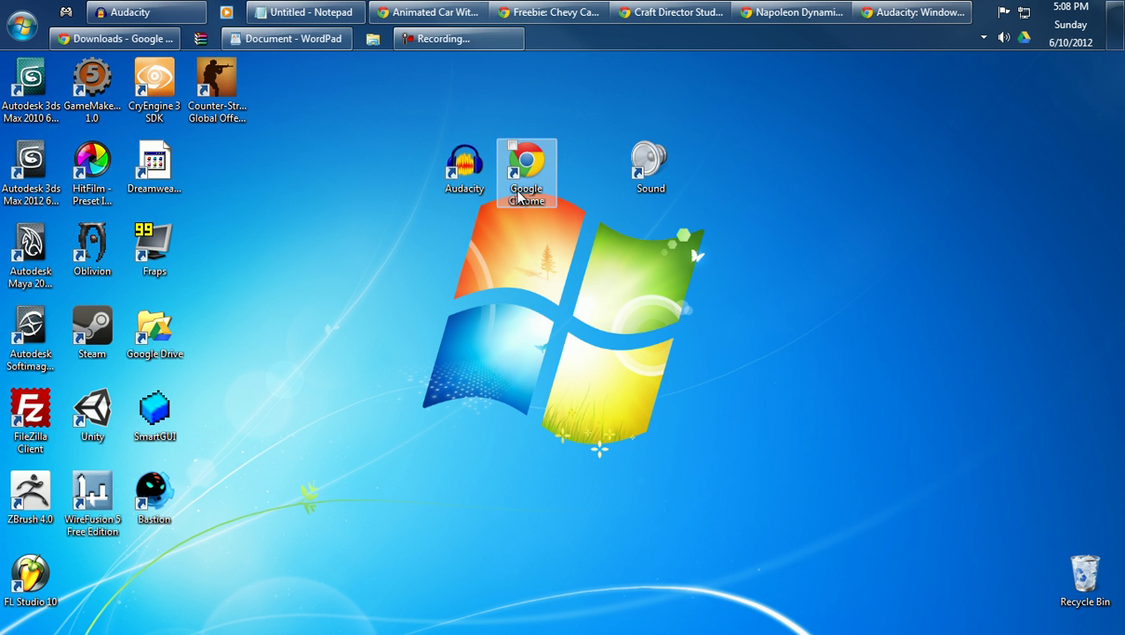
Launch Audacity and check its Input Device list showing VIA High Definition Audio.
double_click(458, 199)
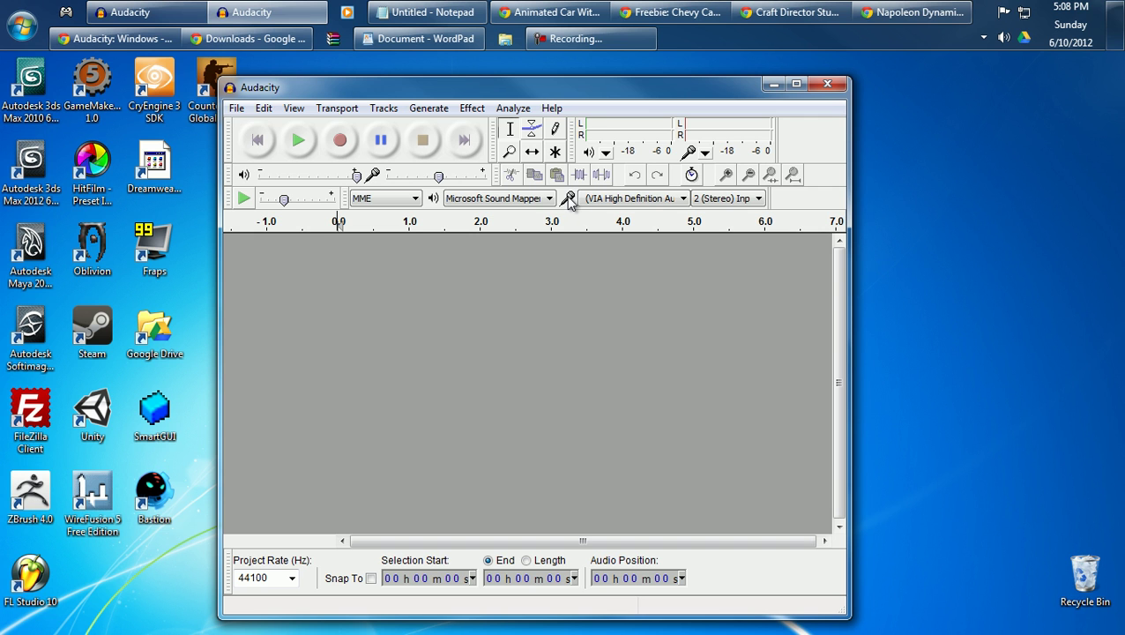
click(646, 200)
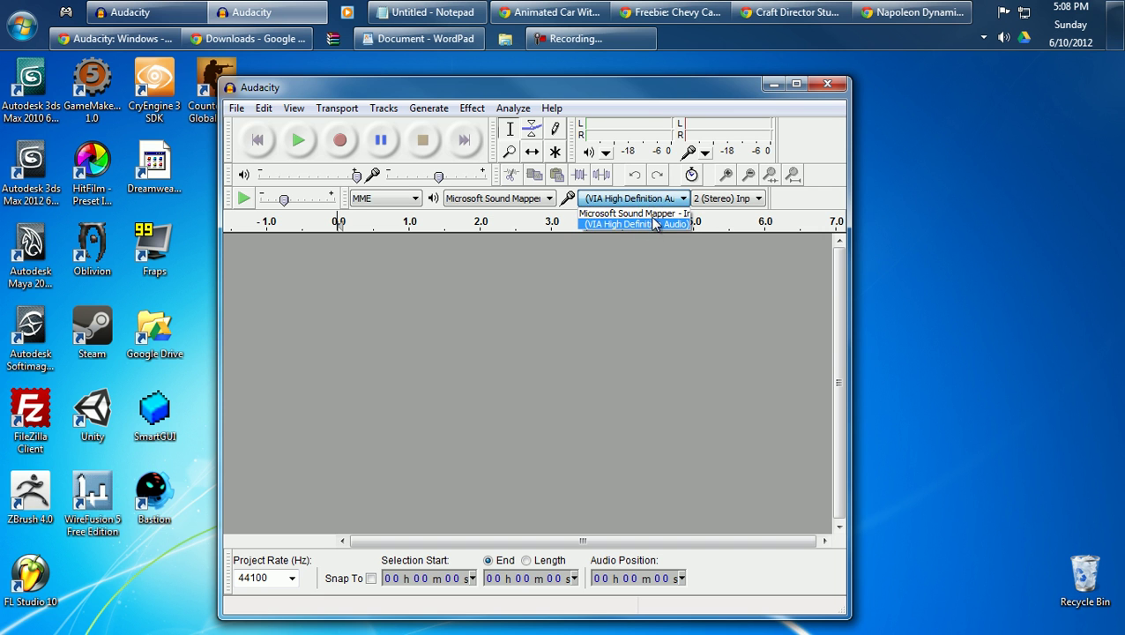
drag(659, 98, 573, 255)
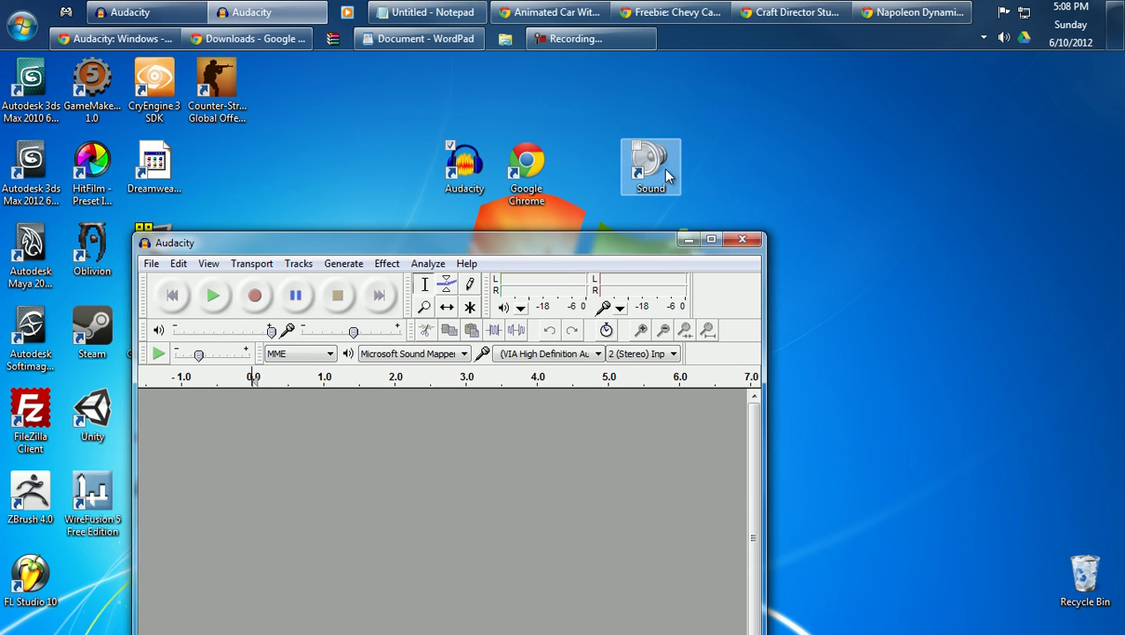
Reopen Sound on the Recording tab, select Stereo Mix, and keep Audacity's current input device.
double_click(652, 168)
click(251, 216)
drag(288, 196, 858, 216)
click(615, 231)
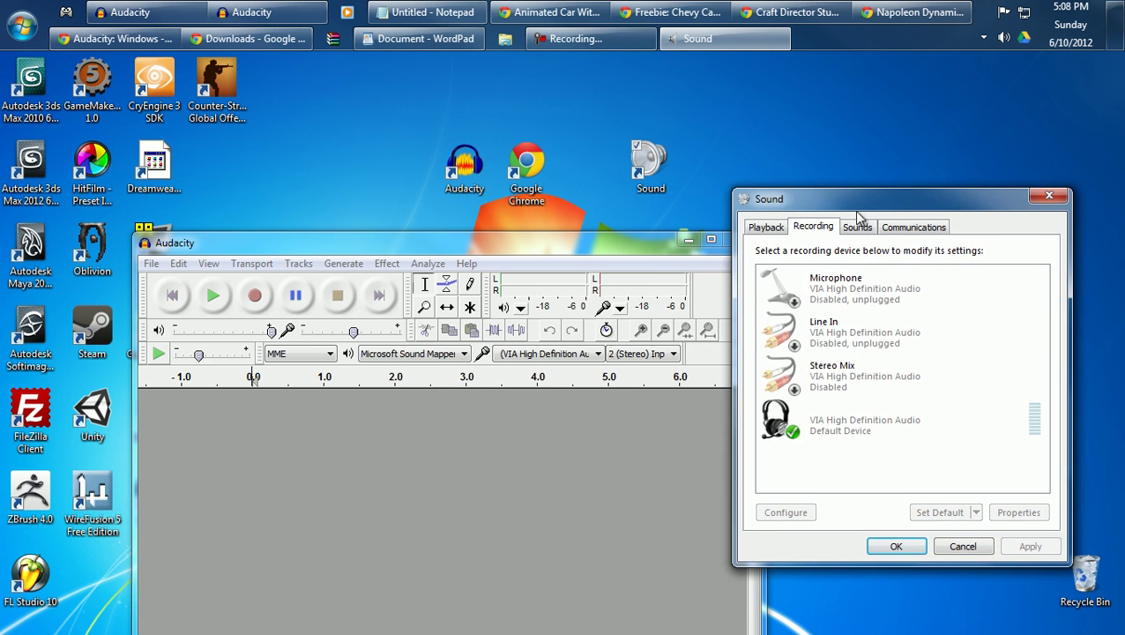
click(850, 374)
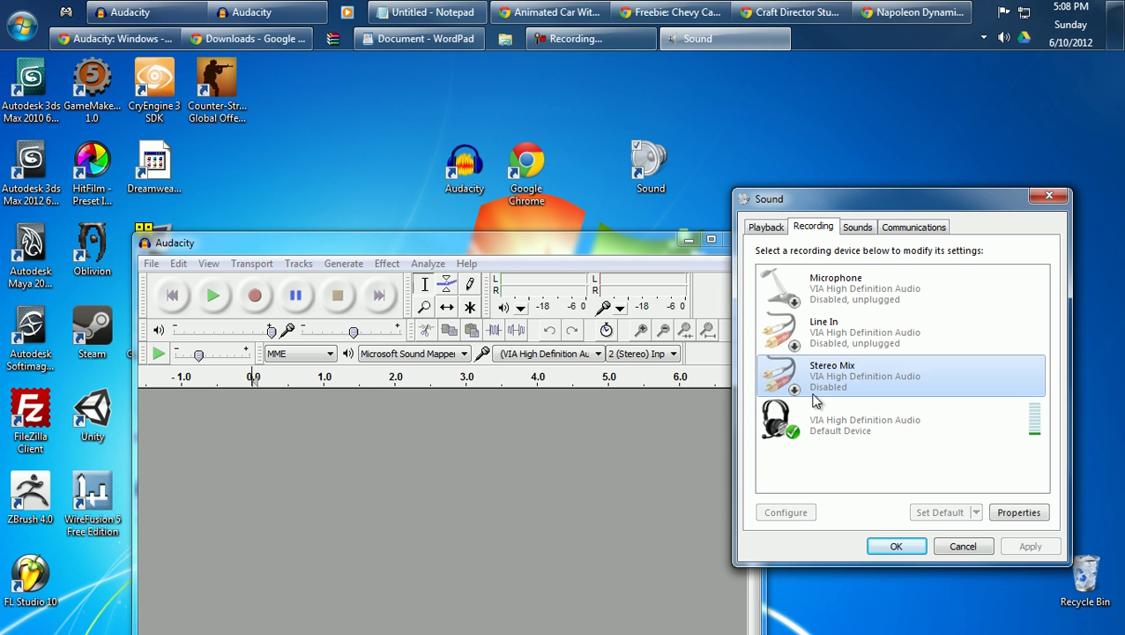
click(535, 355)
click(543, 386)
click(466, 263)
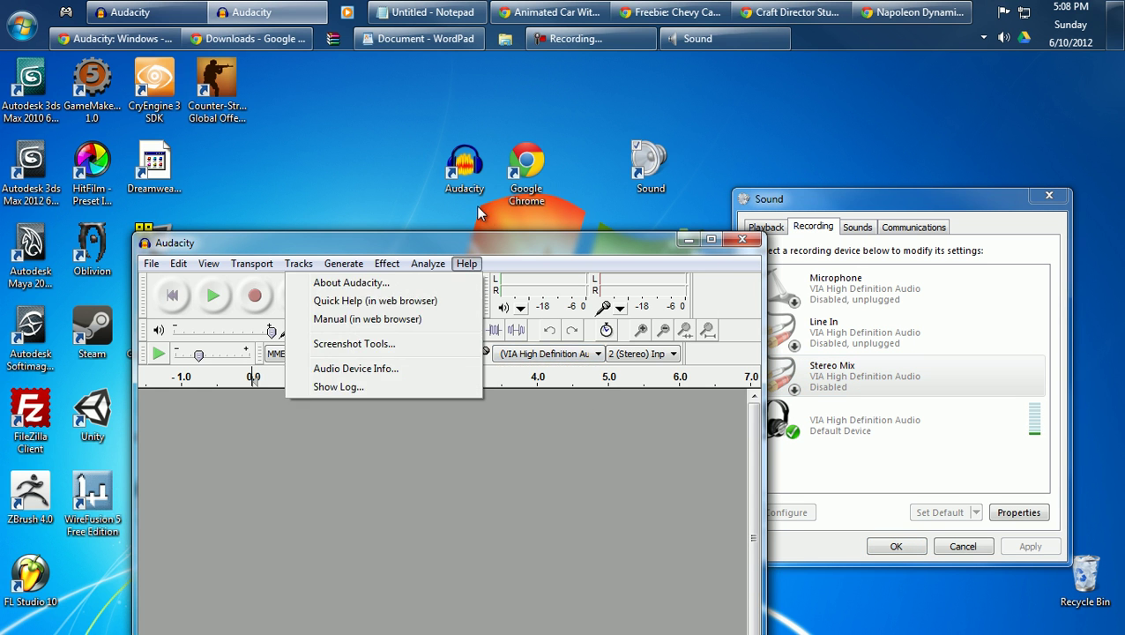
Move the Audacity window up and right and begin recording a new stereo track.
drag(481, 242, 560, 118)
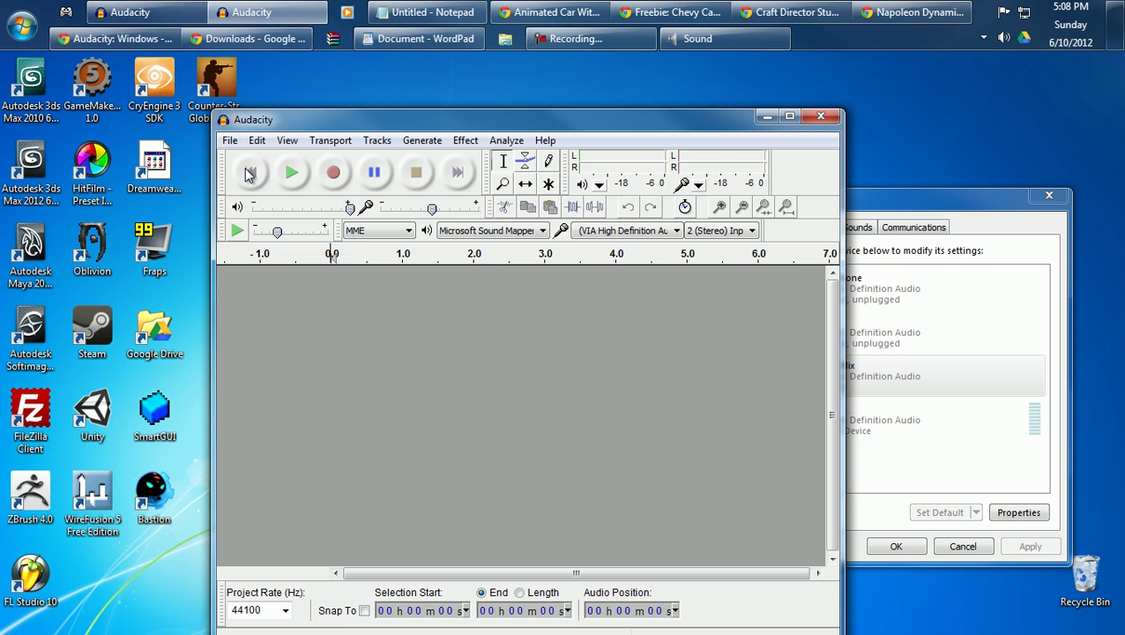
click(334, 174)
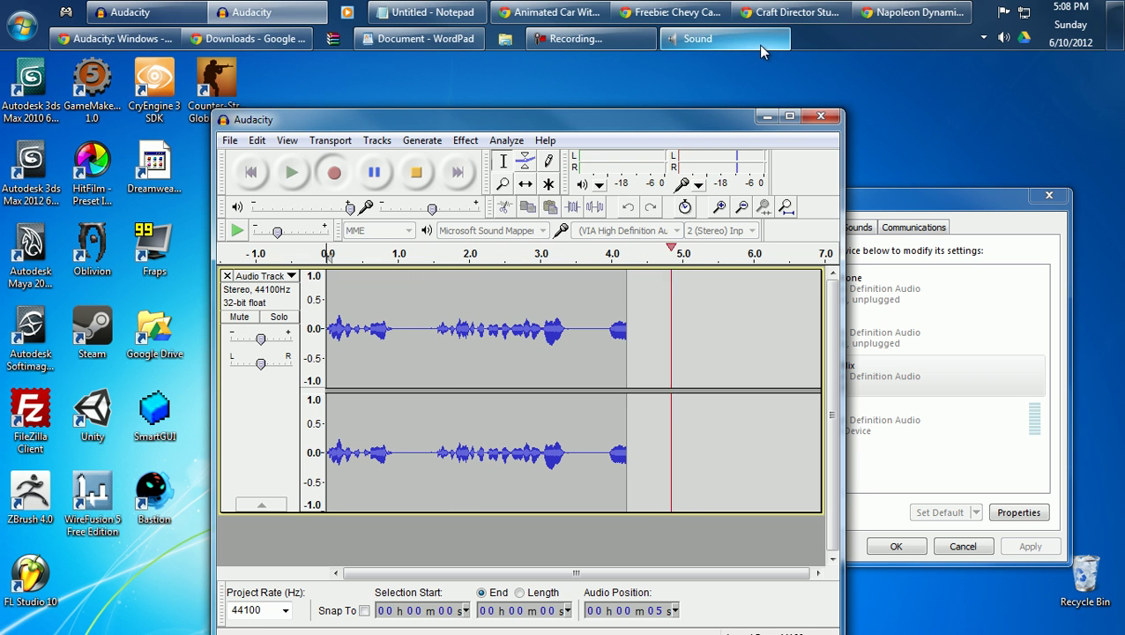
mouse_move(756, 44)
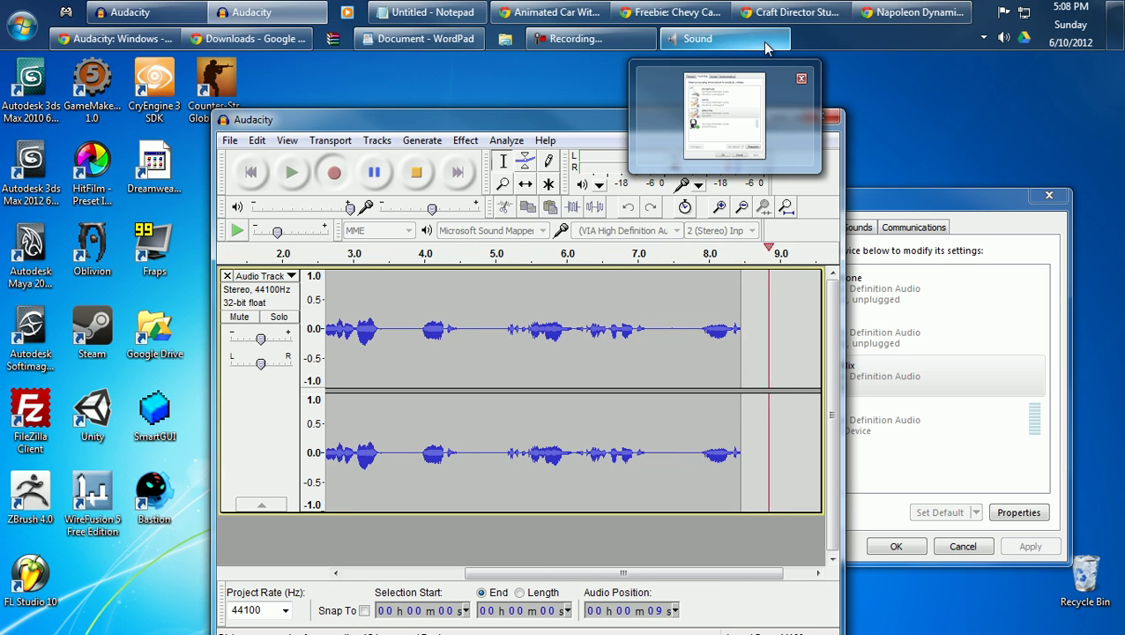
Bring up the Napoleon Dynamite Soundboard in Chrome, resize it, then minimize the browser.
click(888, 28)
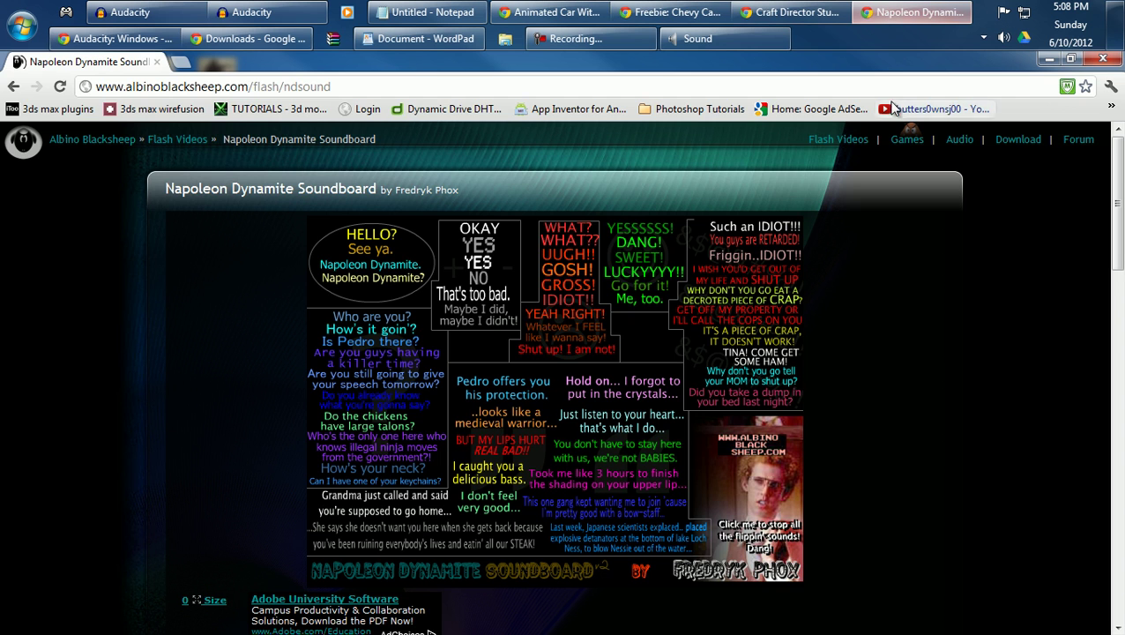
drag(534, 60, 646, 116)
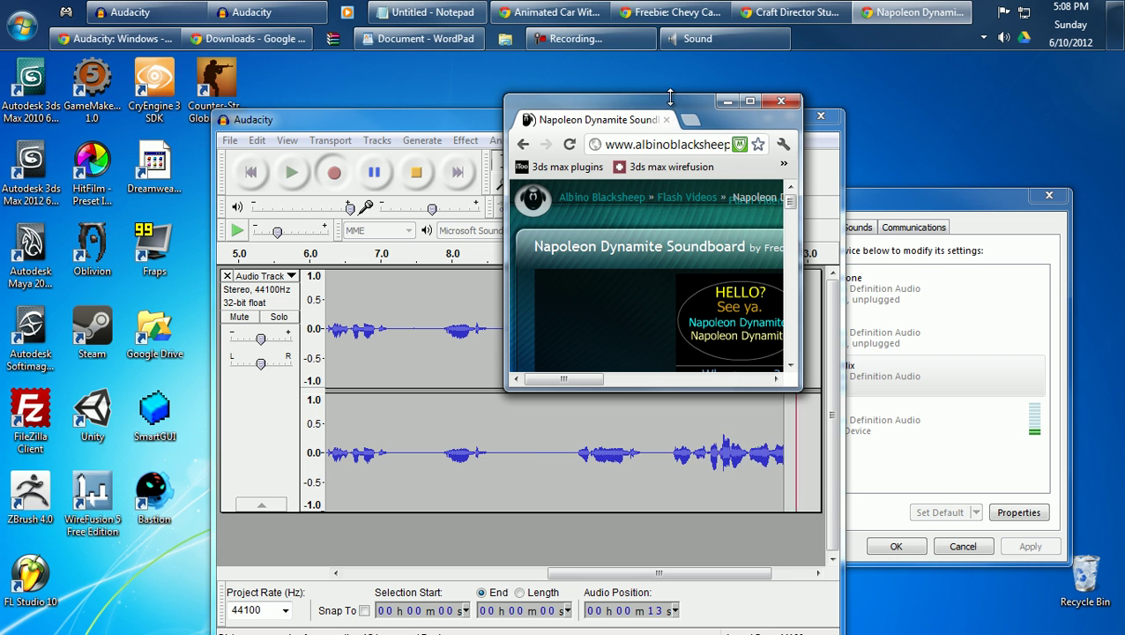
double_click(666, 106)
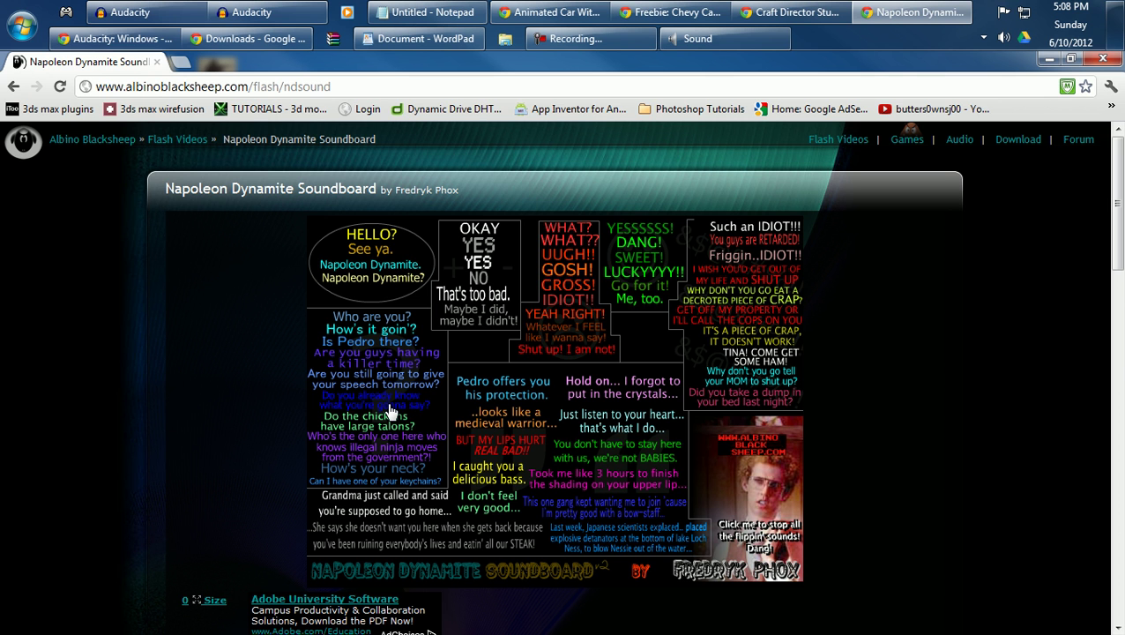
drag(558, 60, 787, 405)
double_click(787, 407)
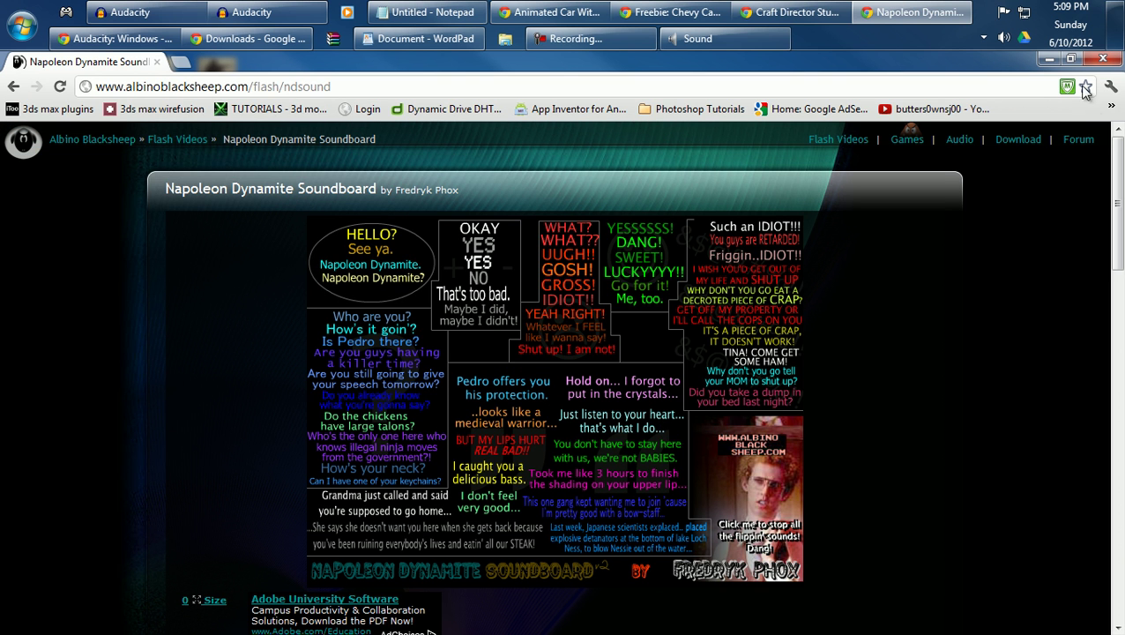
click(1047, 60)
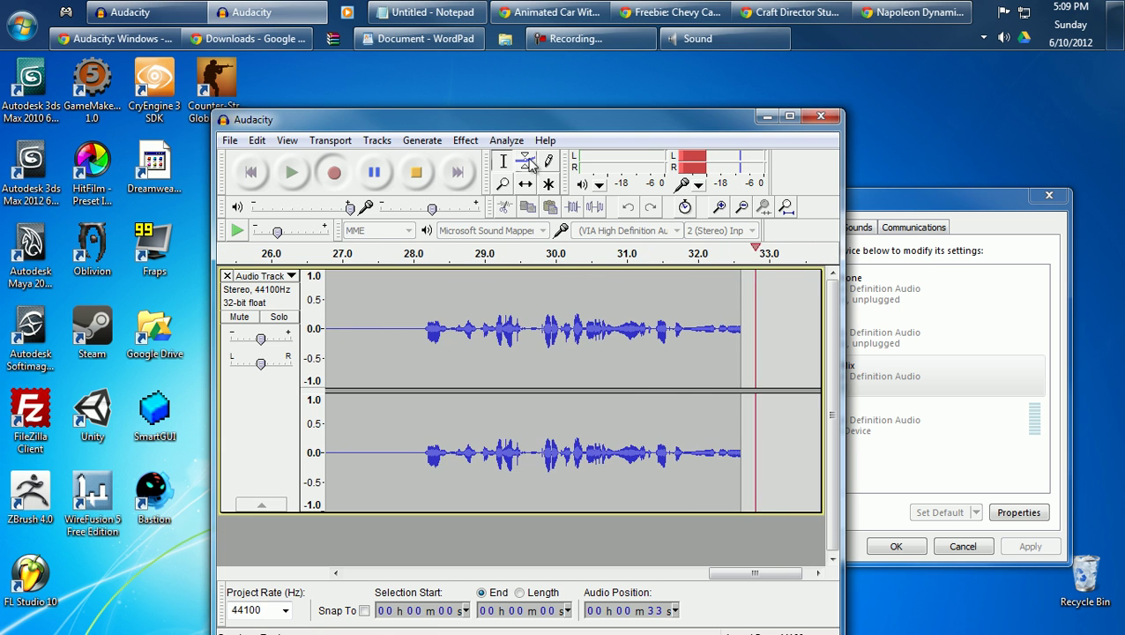
Stop the roughly 53-second recording and jump back to its start.
mouse_move(532, 130)
mouse_down()
mouse_move(656, 125)
mouse_move(641, 123)
mouse_move(631, 98)
mouse_up()
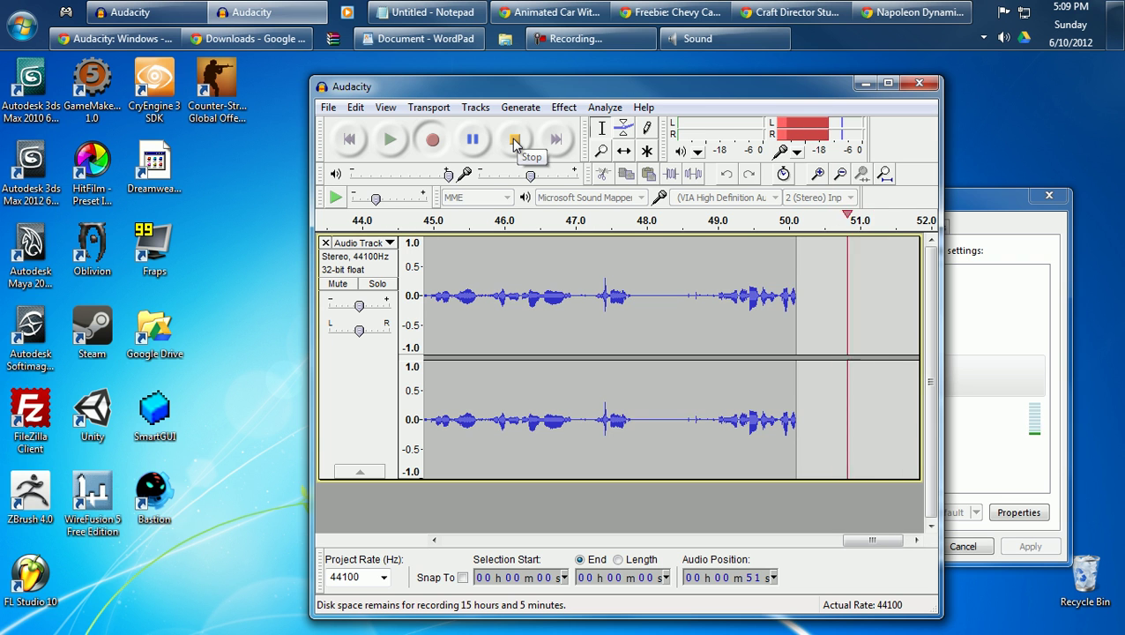
click(516, 141)
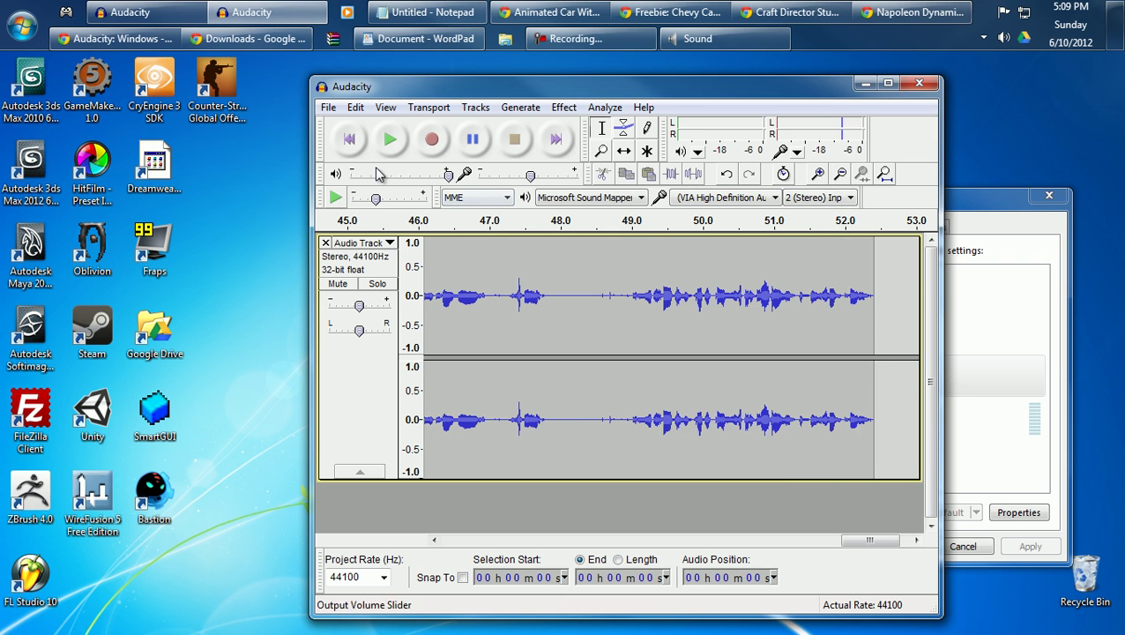
click(349, 139)
drag(473, 544, 551, 540)
Delete the old track and record a new roughly 5-second clip while switching to Chrome.
click(325, 242)
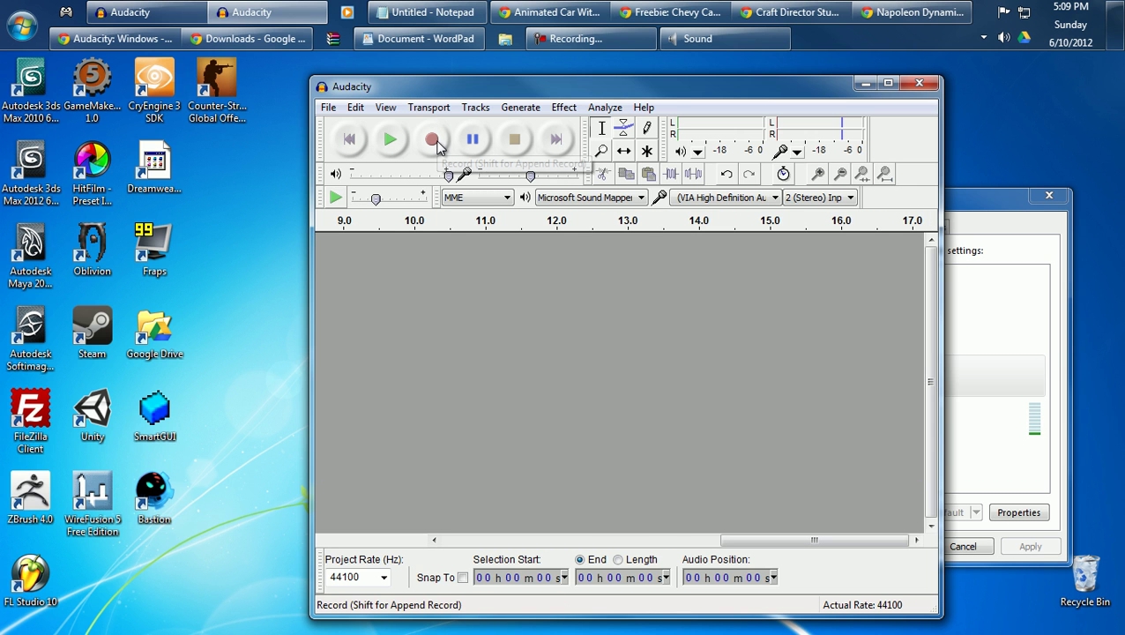
click(440, 148)
click(916, 11)
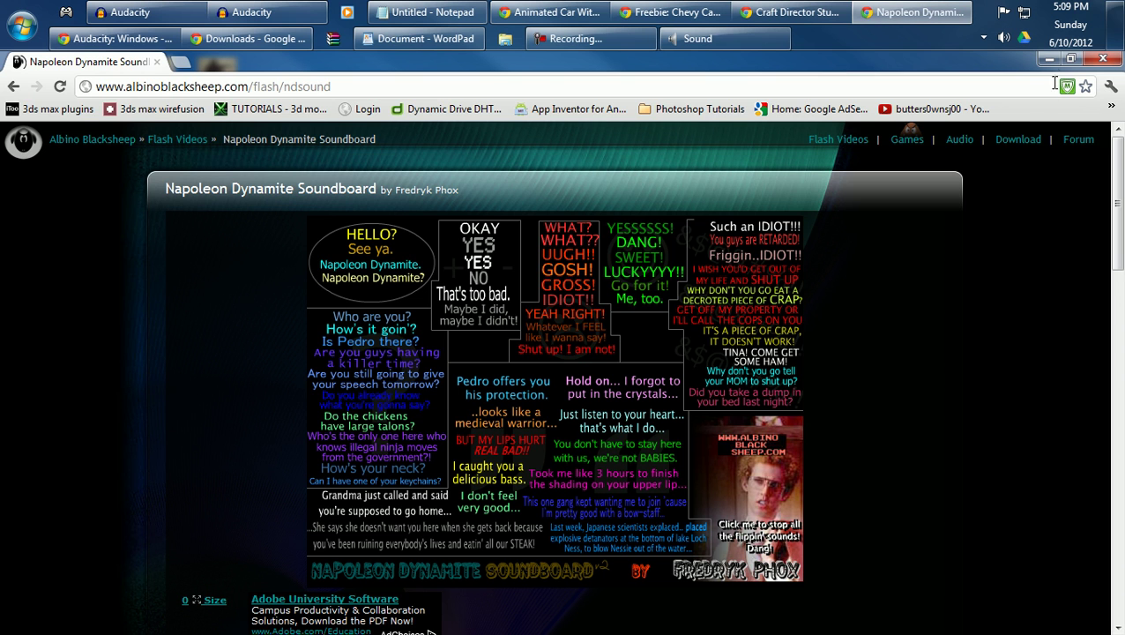
click(1046, 59)
key(space)
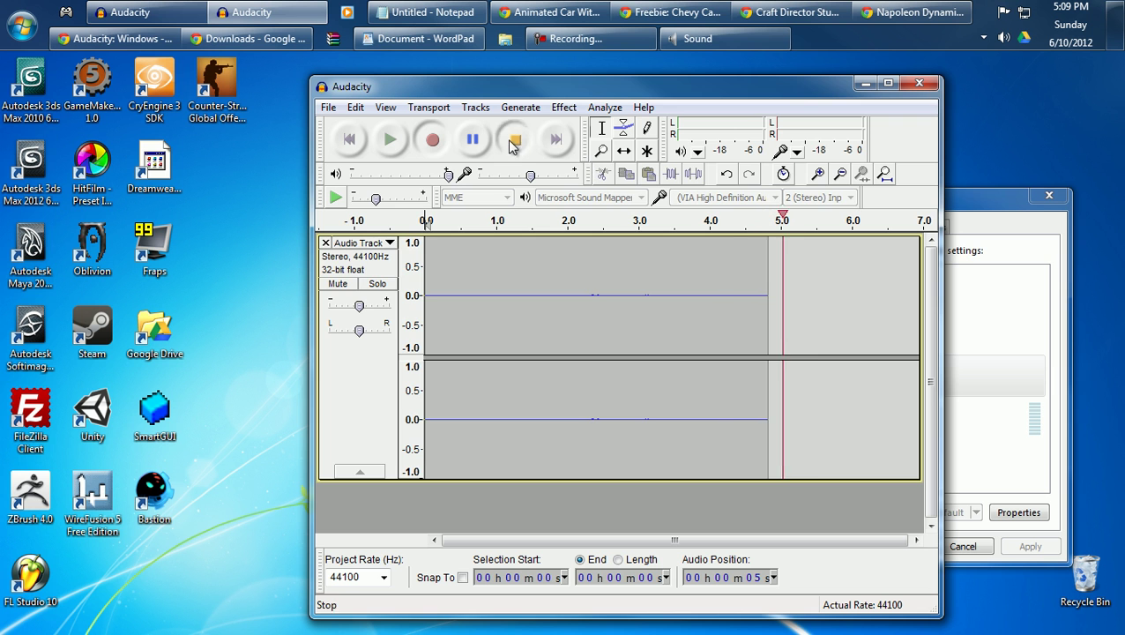
Select the new recording from its start and pick Stereo Mix in the Sound dialog.
drag(822, 302, 410, 308)
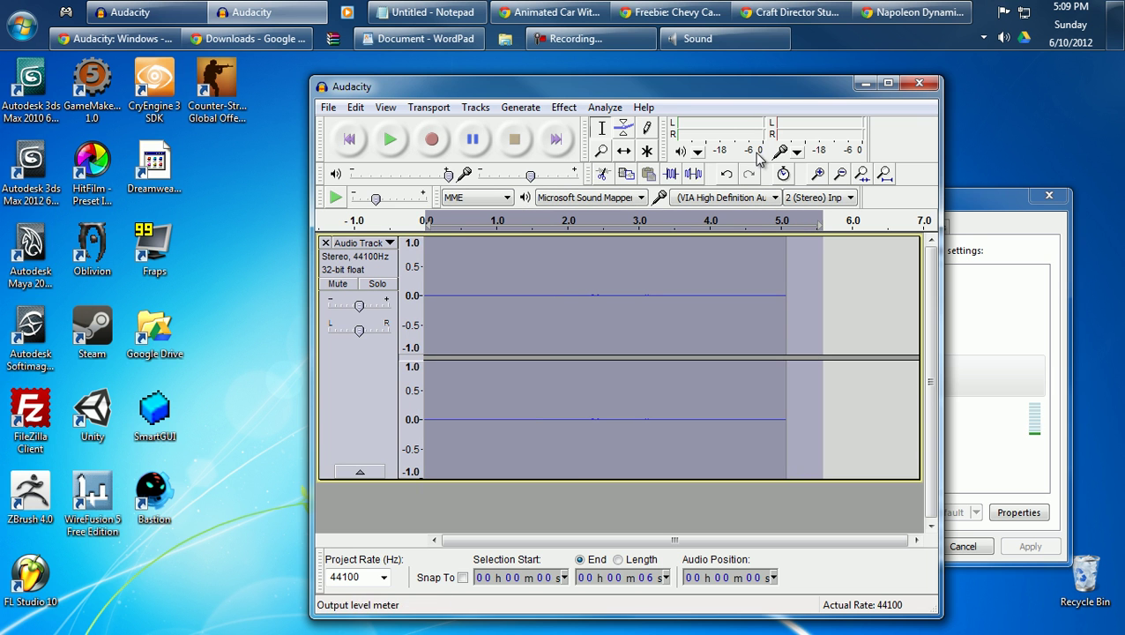
drag(734, 86, 553, 130)
click(861, 356)
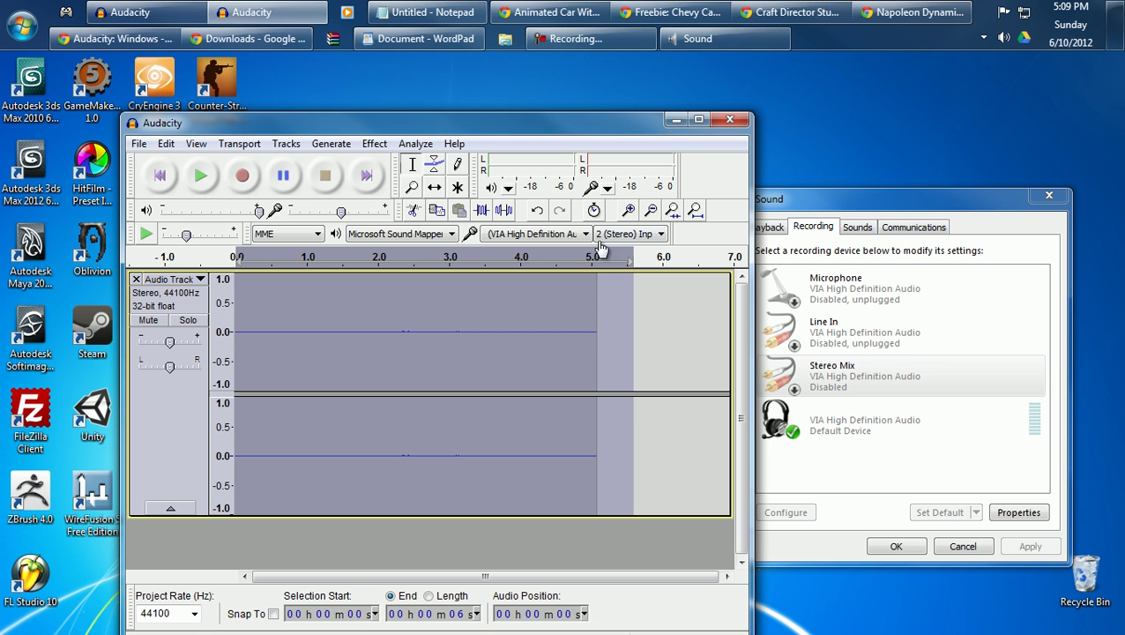
Trim the selection end to 5 s and choose Stereo Mix as Audacity's recording input.
drag(625, 273, 625, 275)
key(alt+Tab)
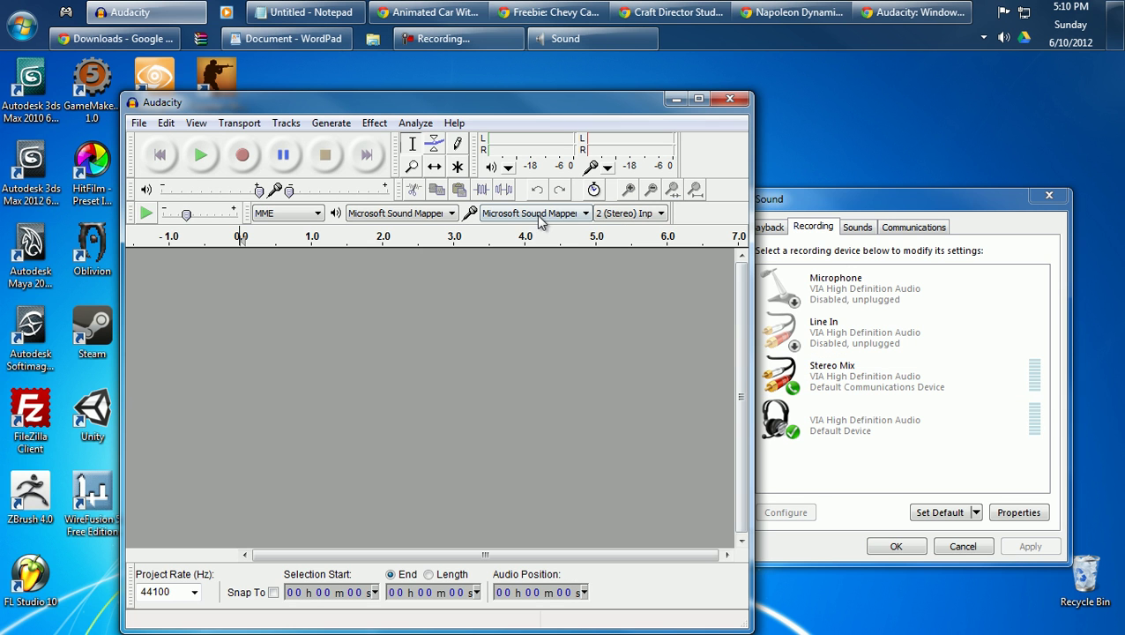
click(536, 213)
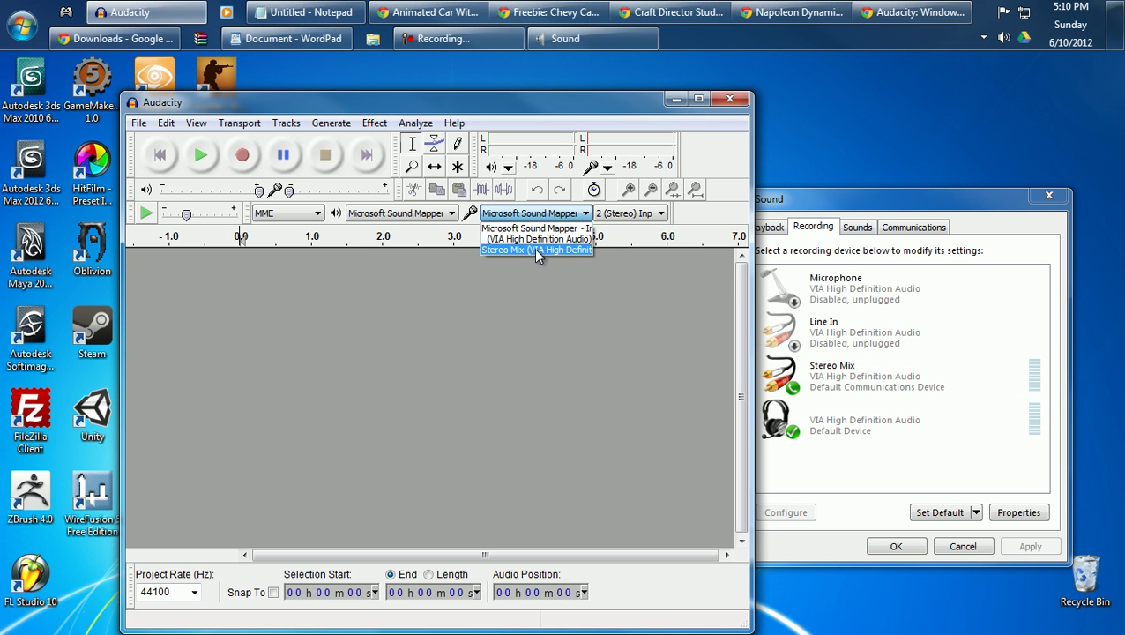
click(537, 250)
Record the soundboard clip playing in Chrome, then select the burst from 4.0 to 6.2 s.
click(241, 155)
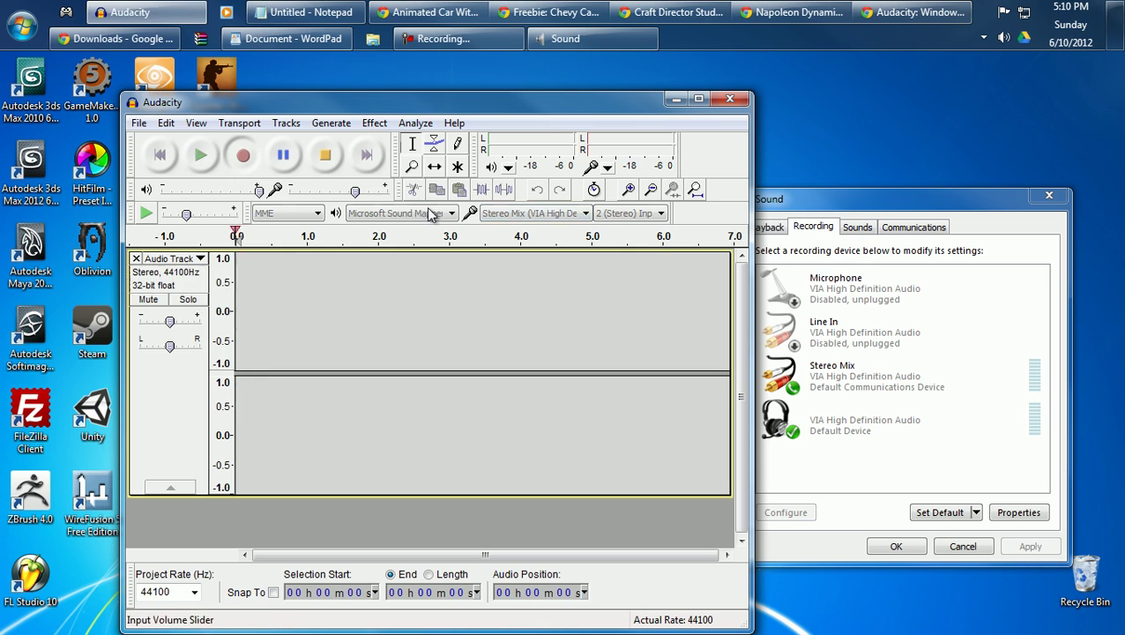
click(917, 12)
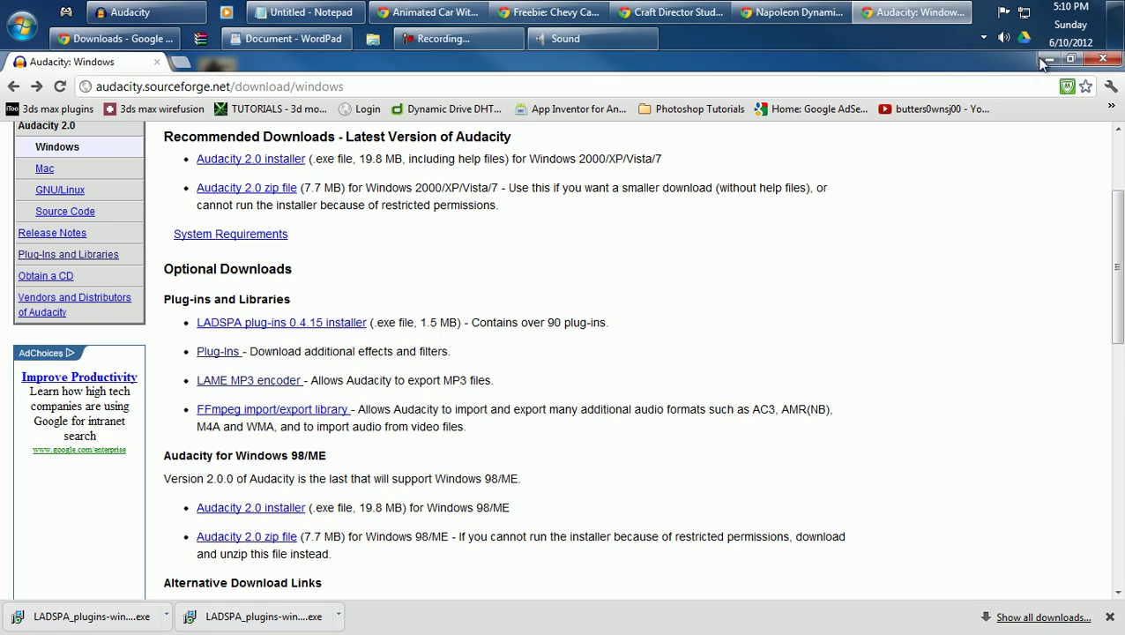
click(1048, 58)
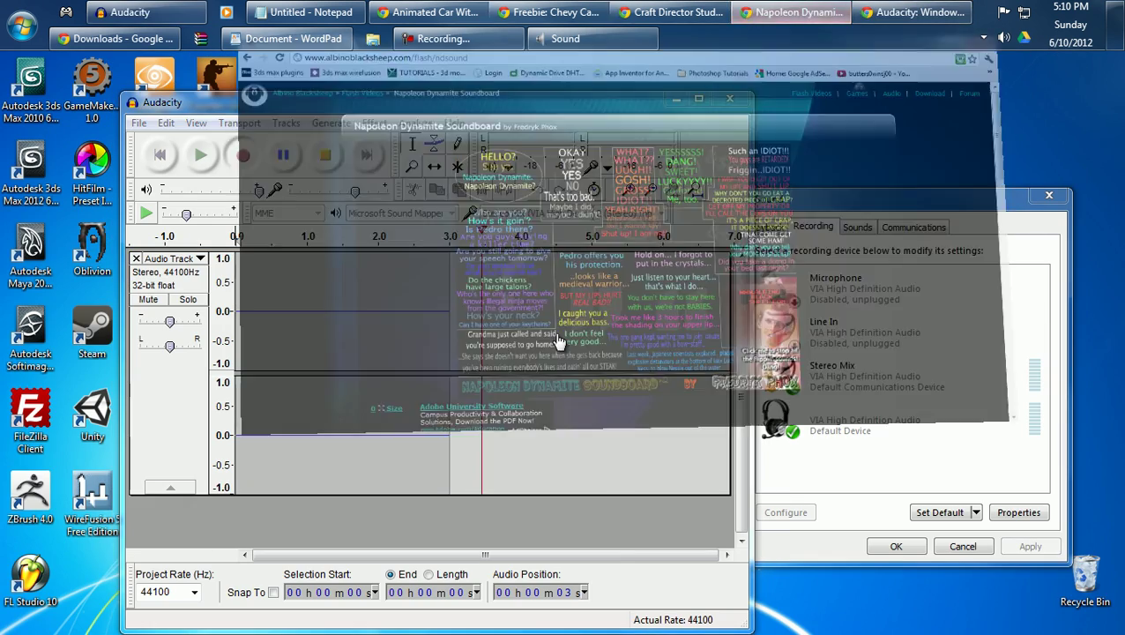
click(798, 11)
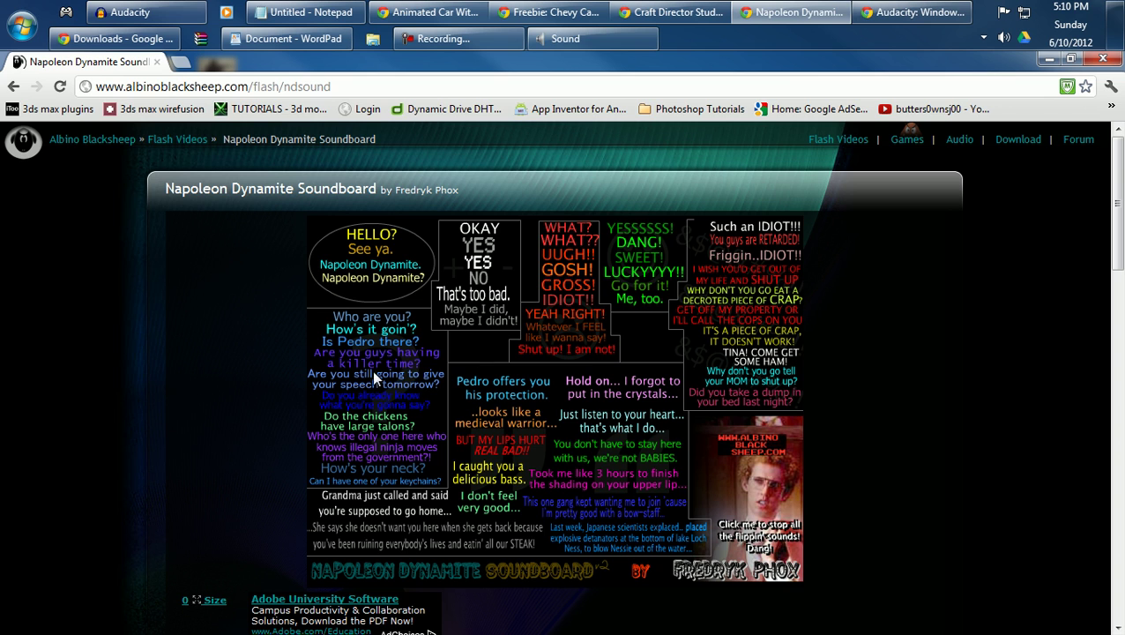
click(1048, 60)
key(space)
drag(574, 304, 429, 304)
click(374, 123)
mouse_move(78, 625)
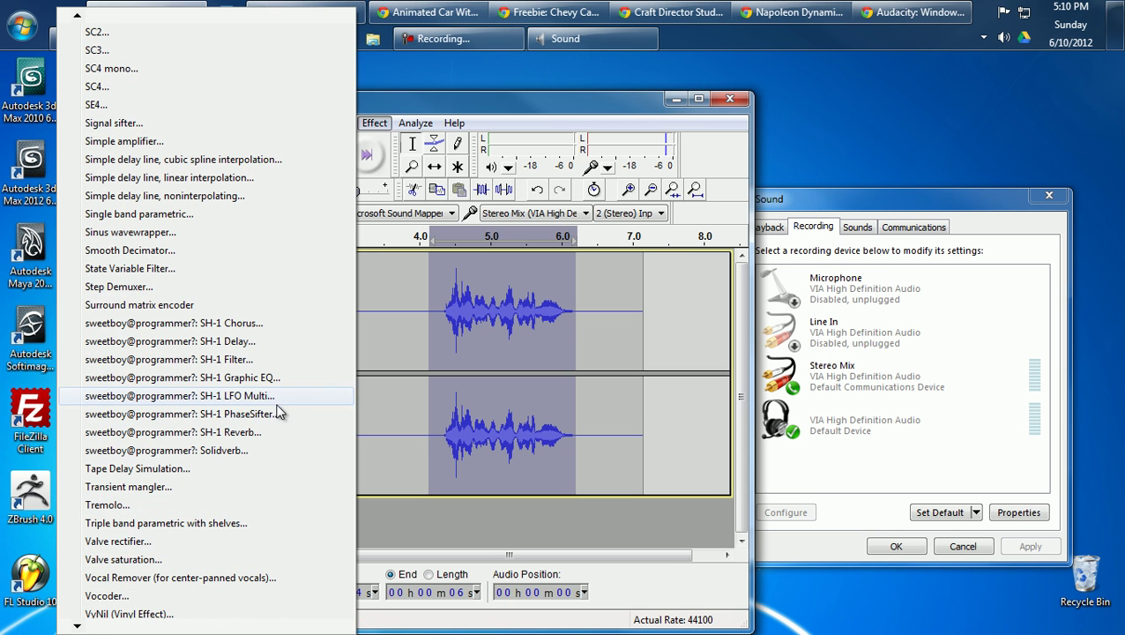
Open SH-1 Reverb from the Effect menu and disable Stereo Mix in the Windows Sound dialog.
click(251, 430)
right_click(916, 378)
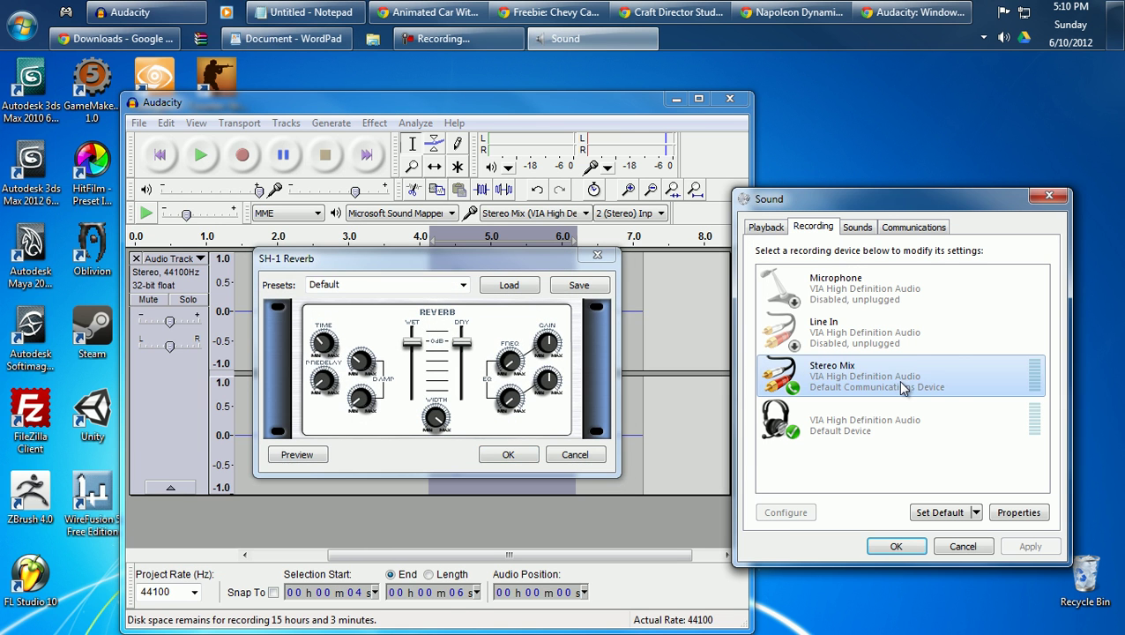
click(941, 393)
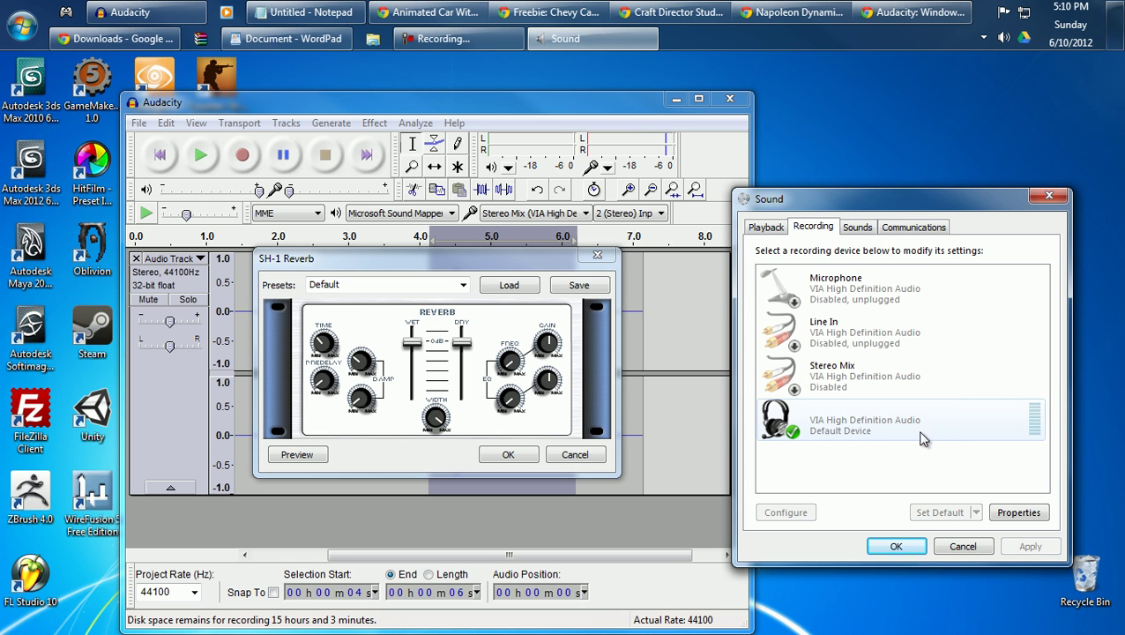
key(alt+Tab)
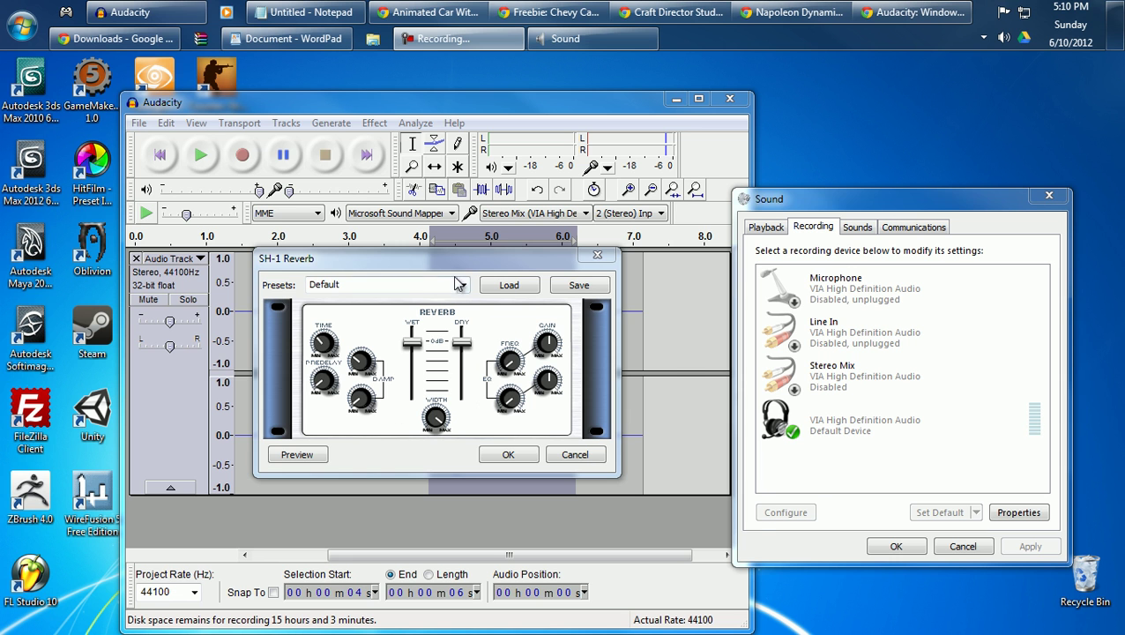
Apply SH-1 Reverb's Studio preset to the clip, then select the silence before it.
drag(457, 263, 533, 340)
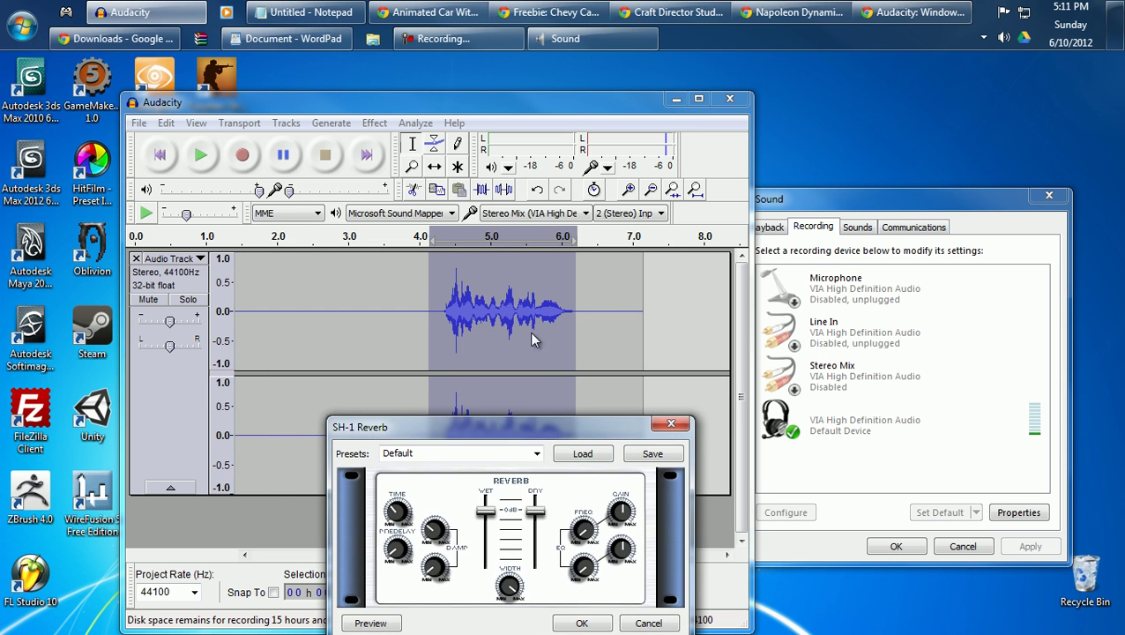
drag(513, 438, 655, 363)
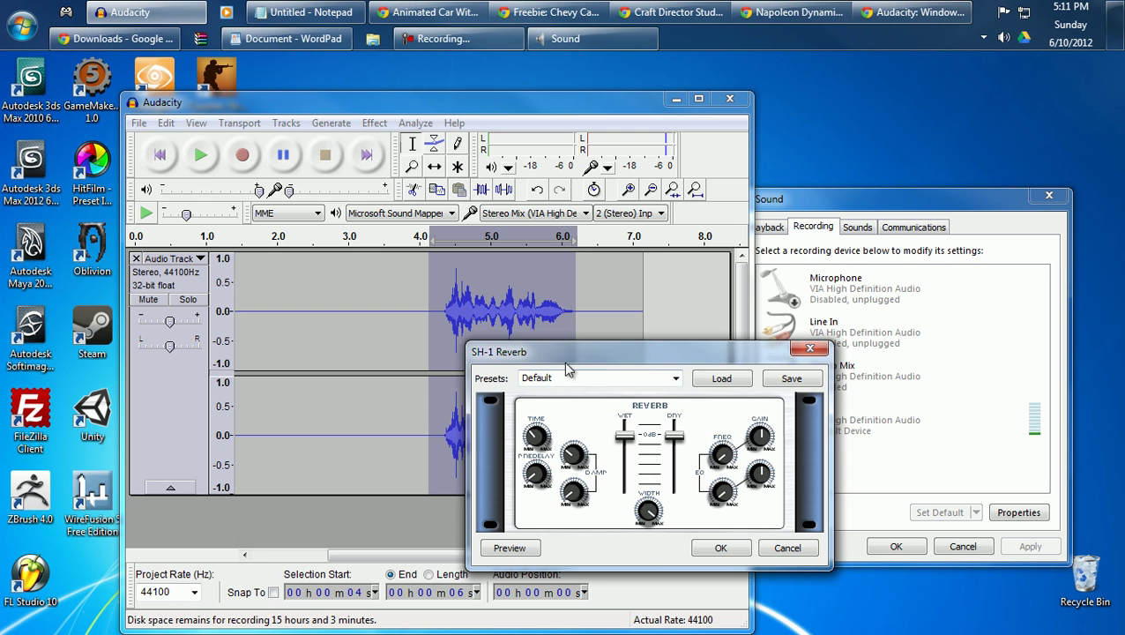
click(705, 338)
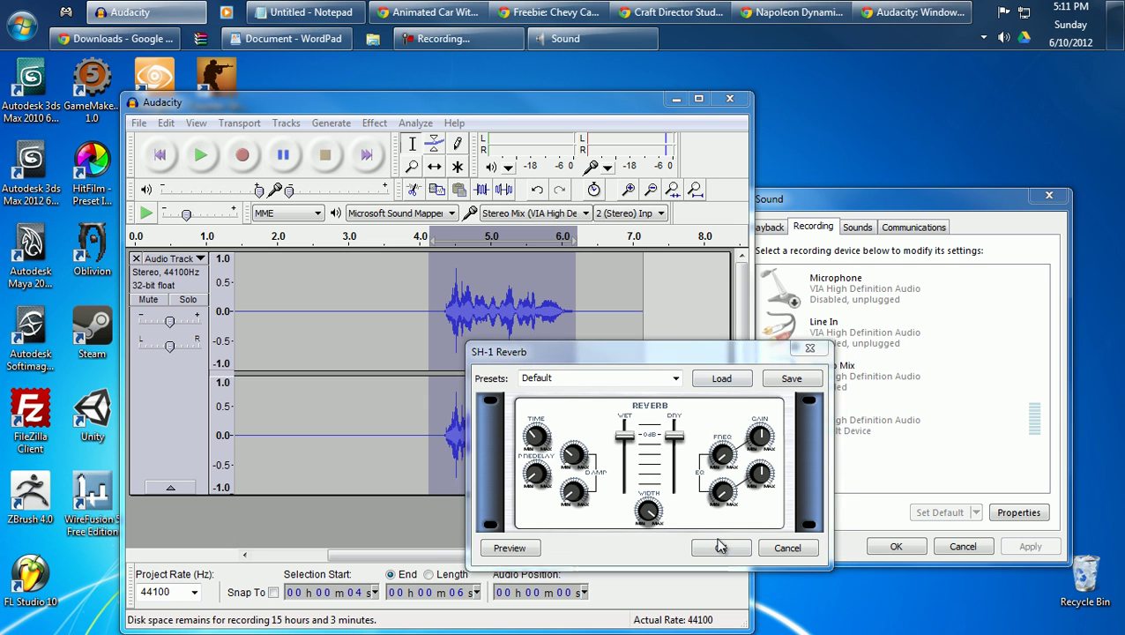
click(673, 380)
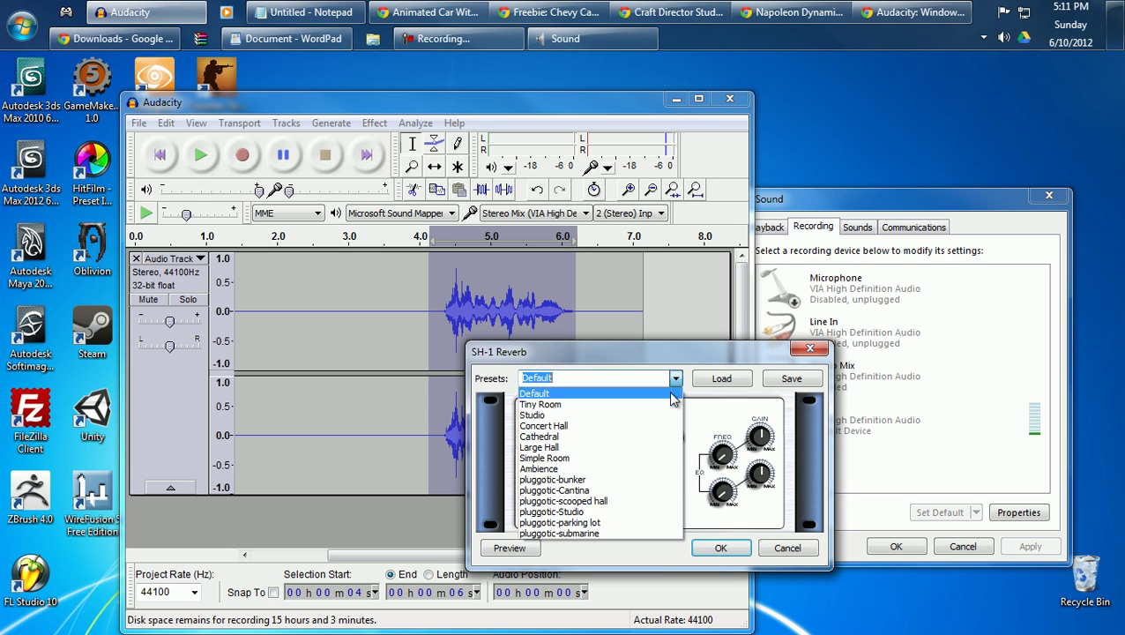
click(547, 416)
drag(648, 357, 679, 345)
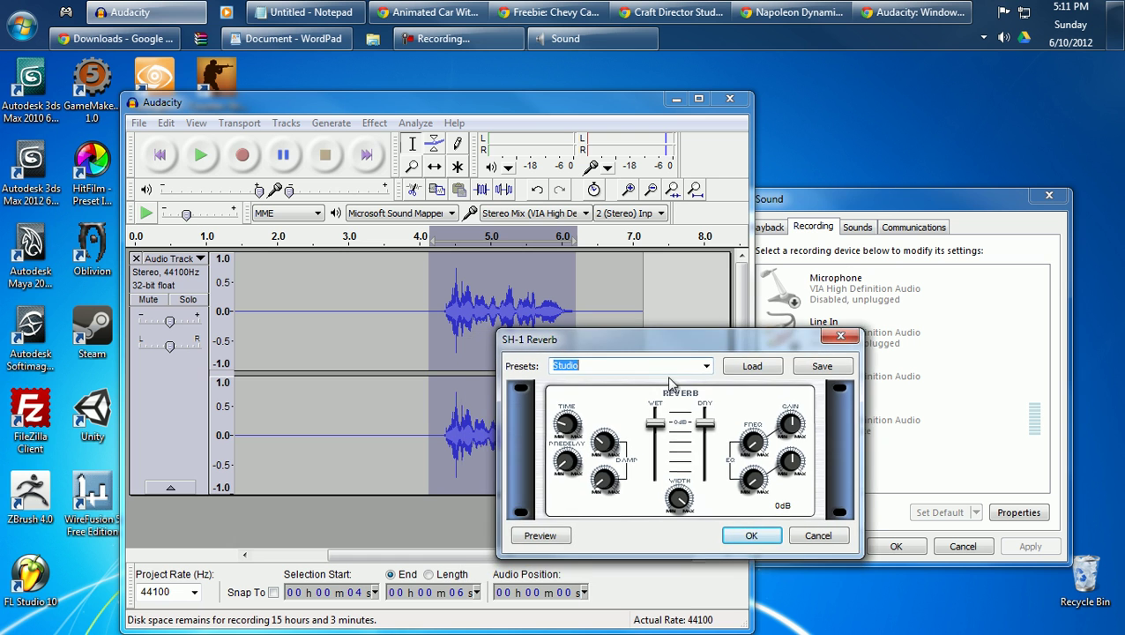
click(751, 534)
drag(415, 292, 231, 304)
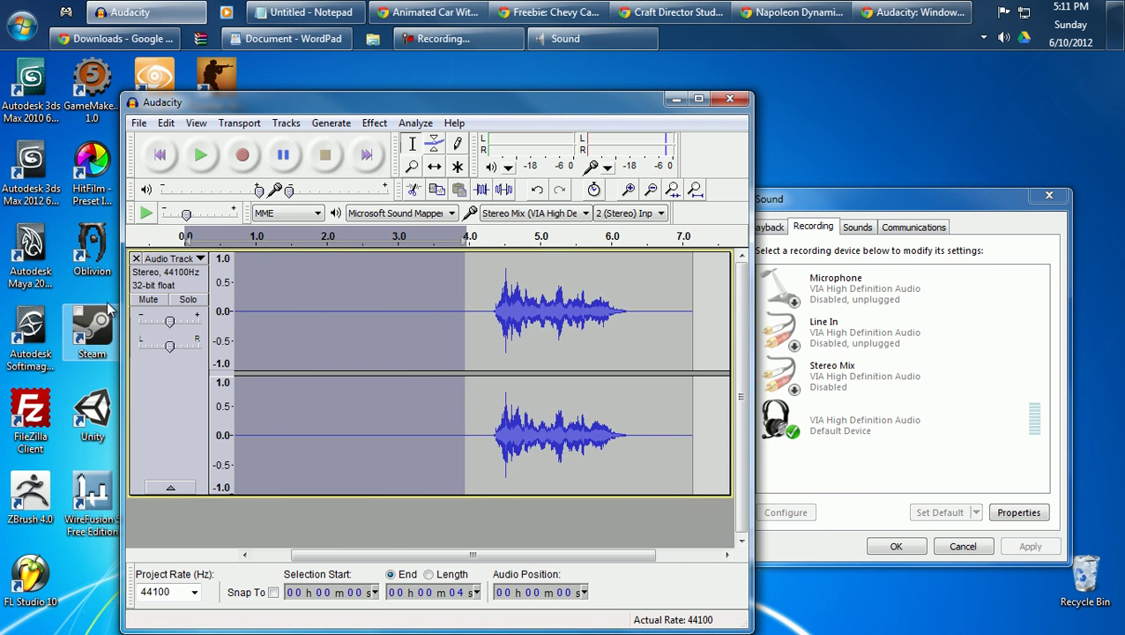
Delete the leading silence and play back the reverberated clip from the start.
key(Delete)
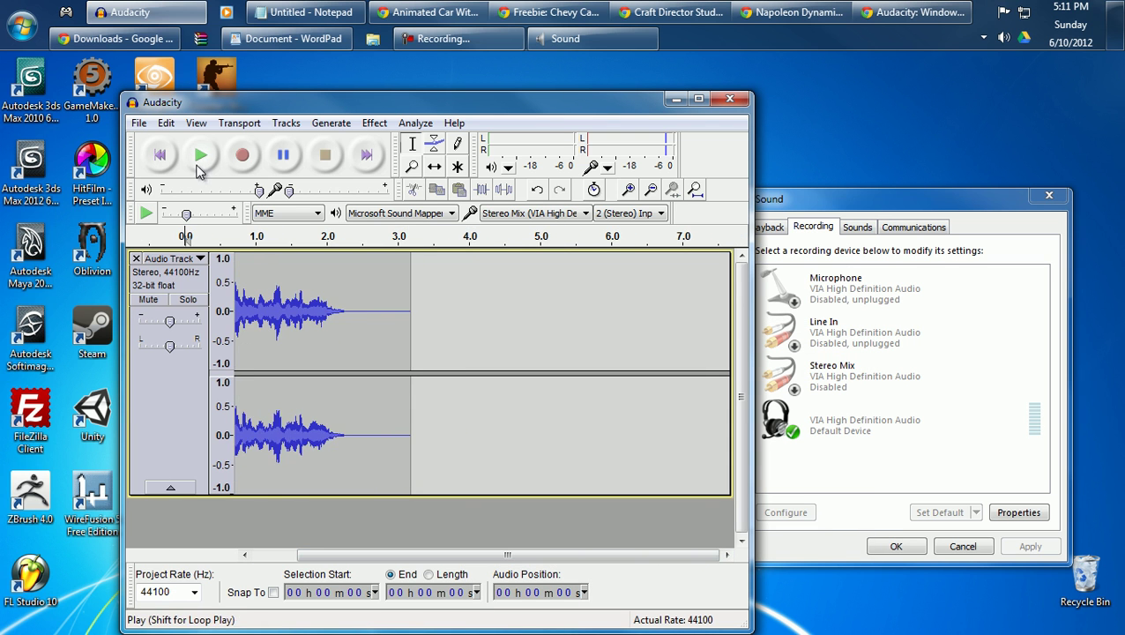
click(159, 155)
click(200, 156)
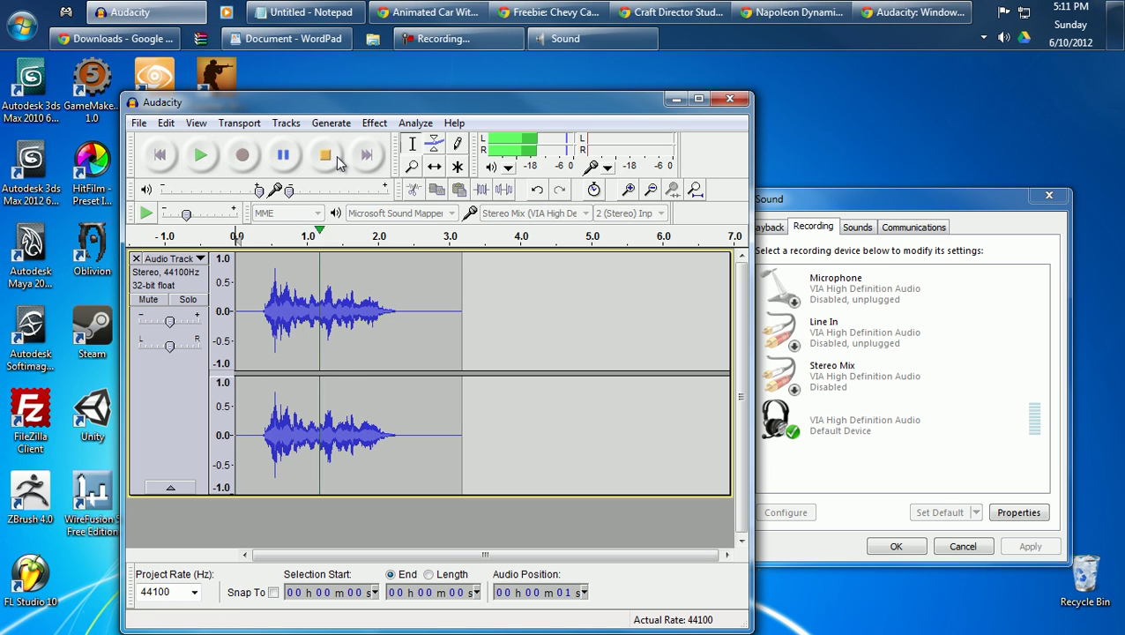
click(324, 156)
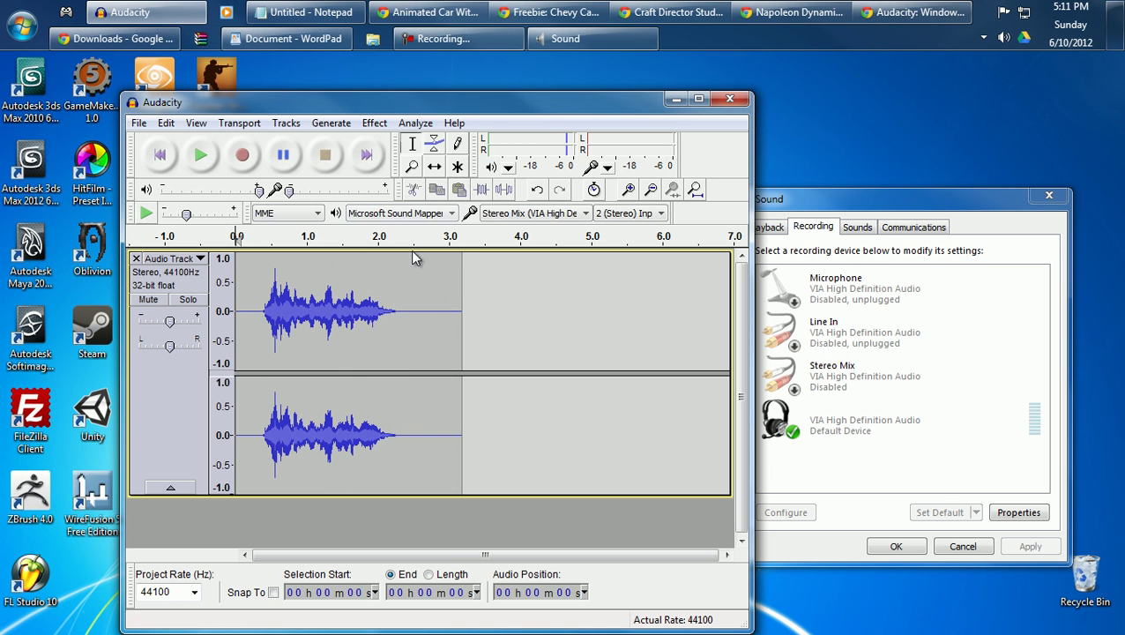
Select the clip from 0 to about 3.2 s, then quit Audacity discarding changes.
drag(469, 343, 213, 325)
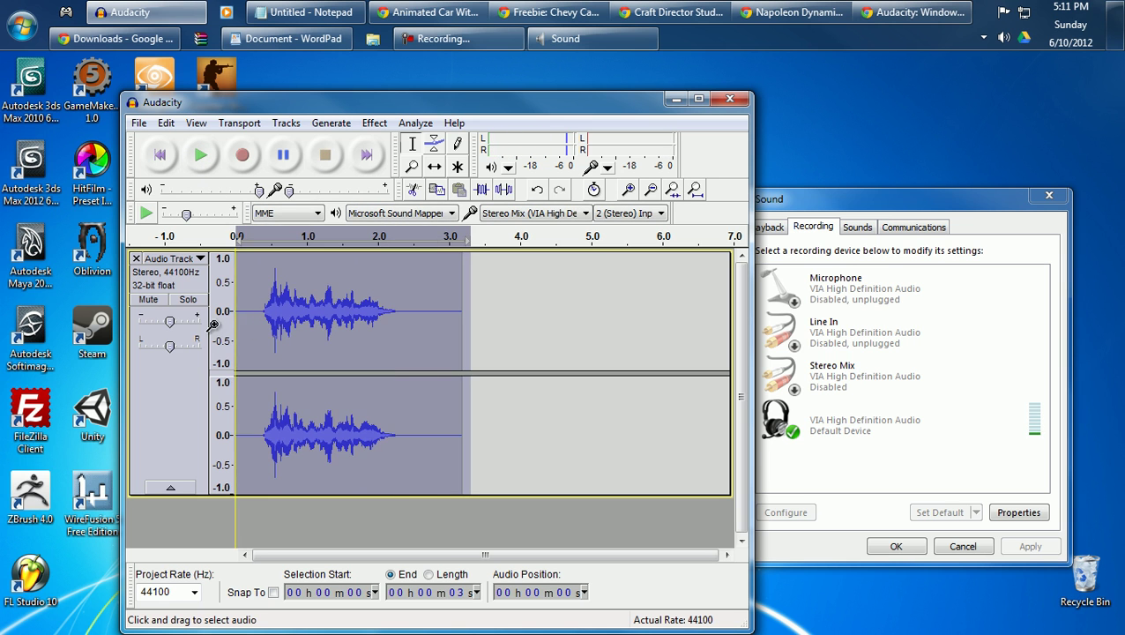
click(738, 100)
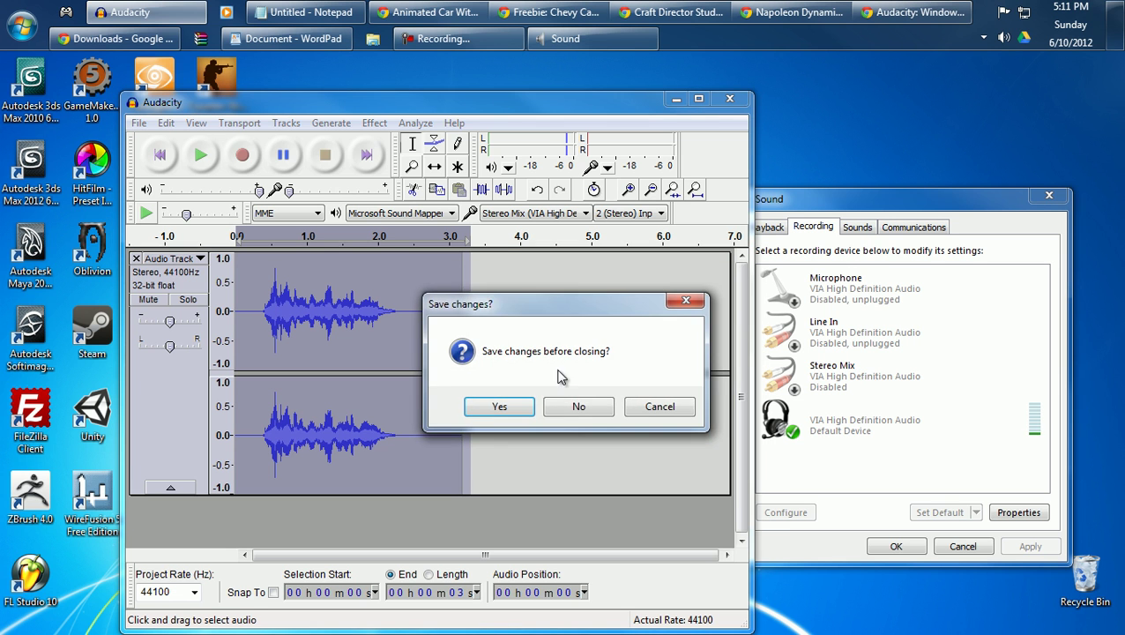
click(584, 408)
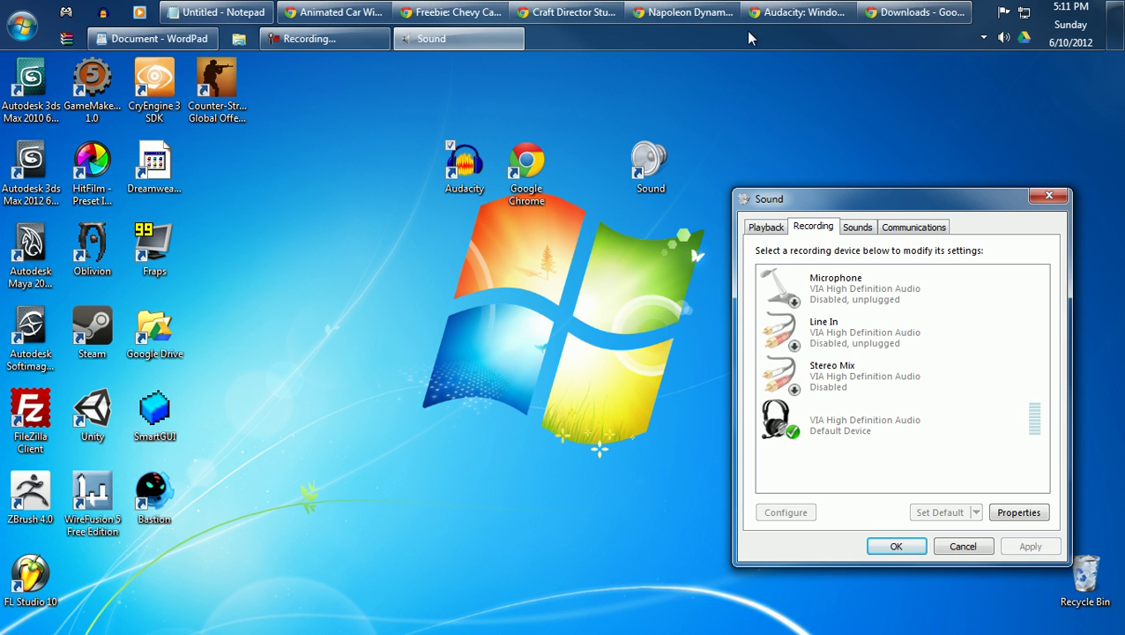
Bring up the Chrome soundboard page briefly, then minimize the browser to reveal the desktop.
click(685, 11)
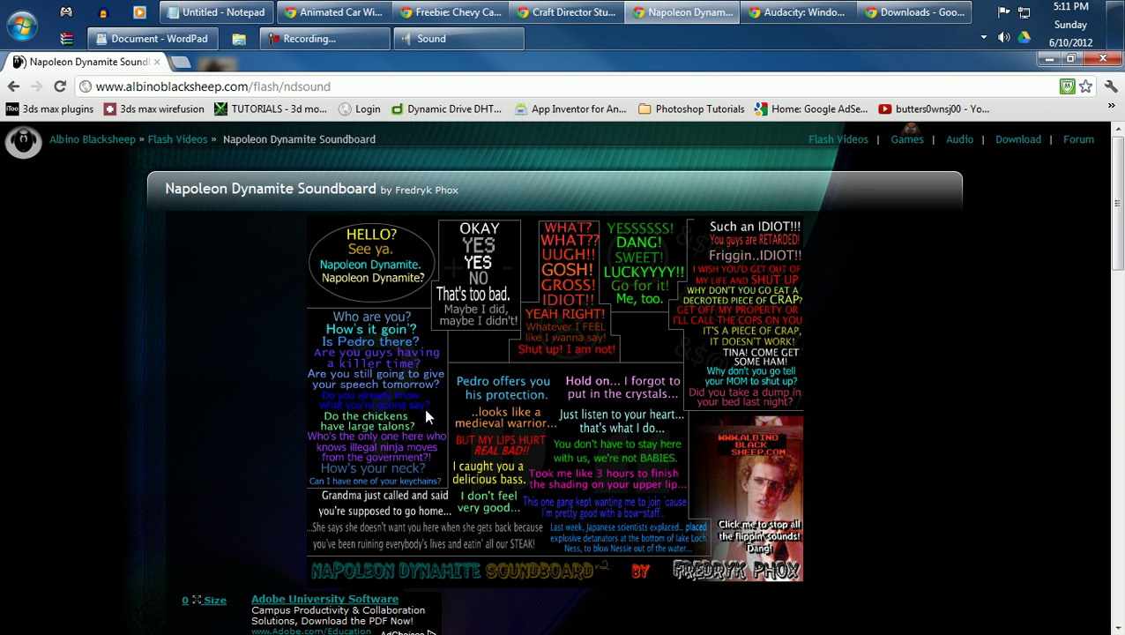
scroll(572, 479, down, 7)
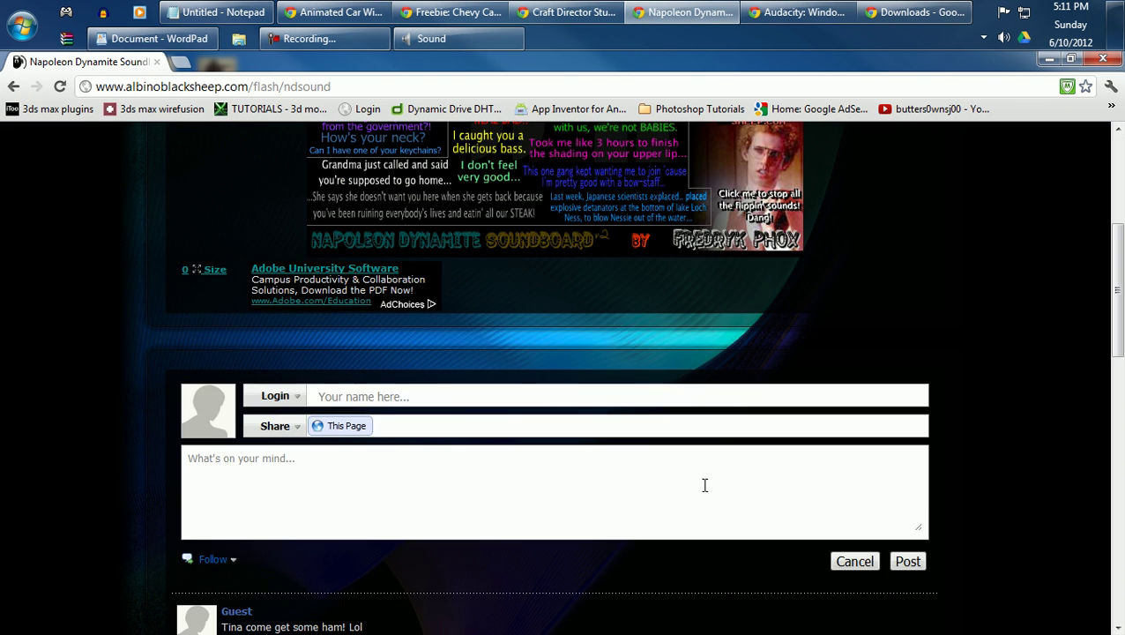
scroll(648, 467, up, 7)
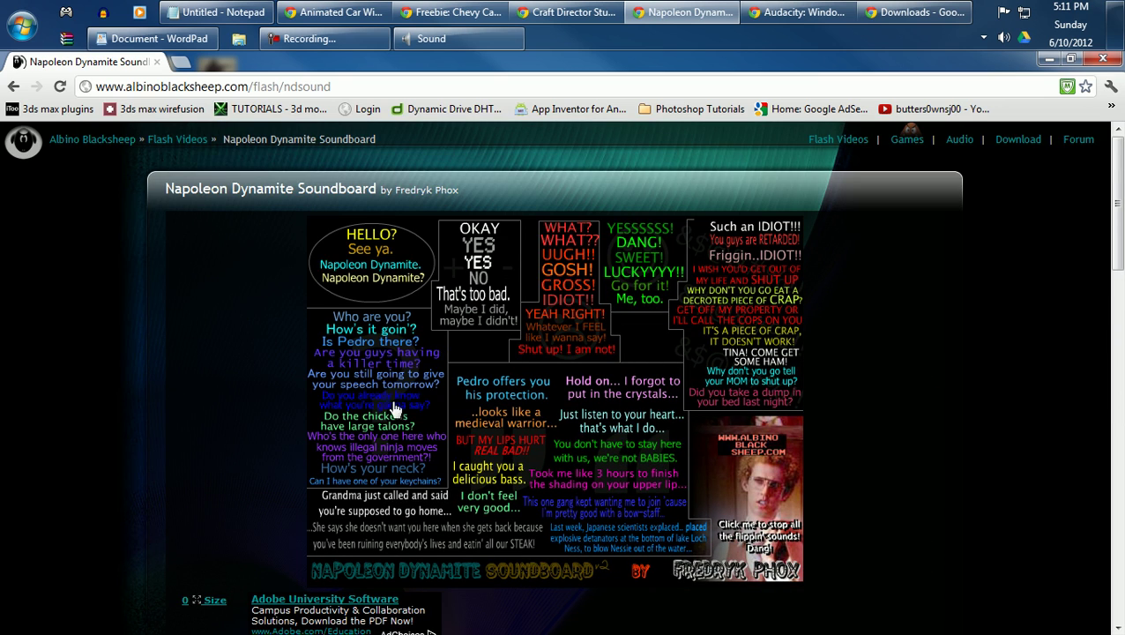
click(1048, 60)
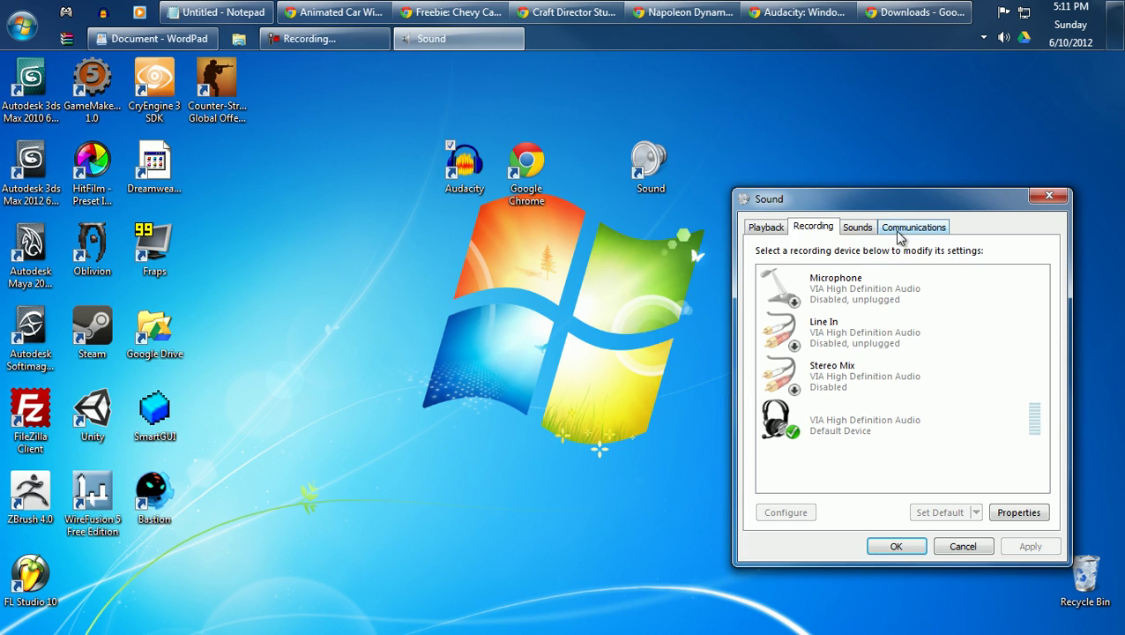
Move the Sound settings window, select the three desktop shortcuts, and close the Sound window.
drag(979, 201, 671, 240)
drag(409, 113, 848, 632)
drag(661, 251, 605, 232)
click(710, 226)
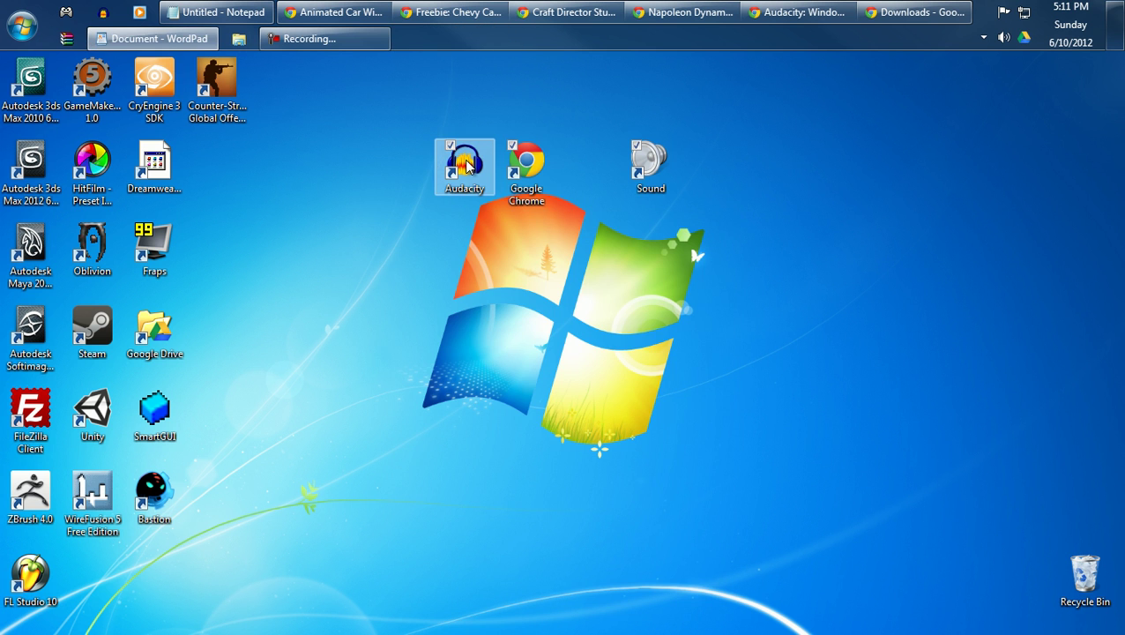
click(451, 106)
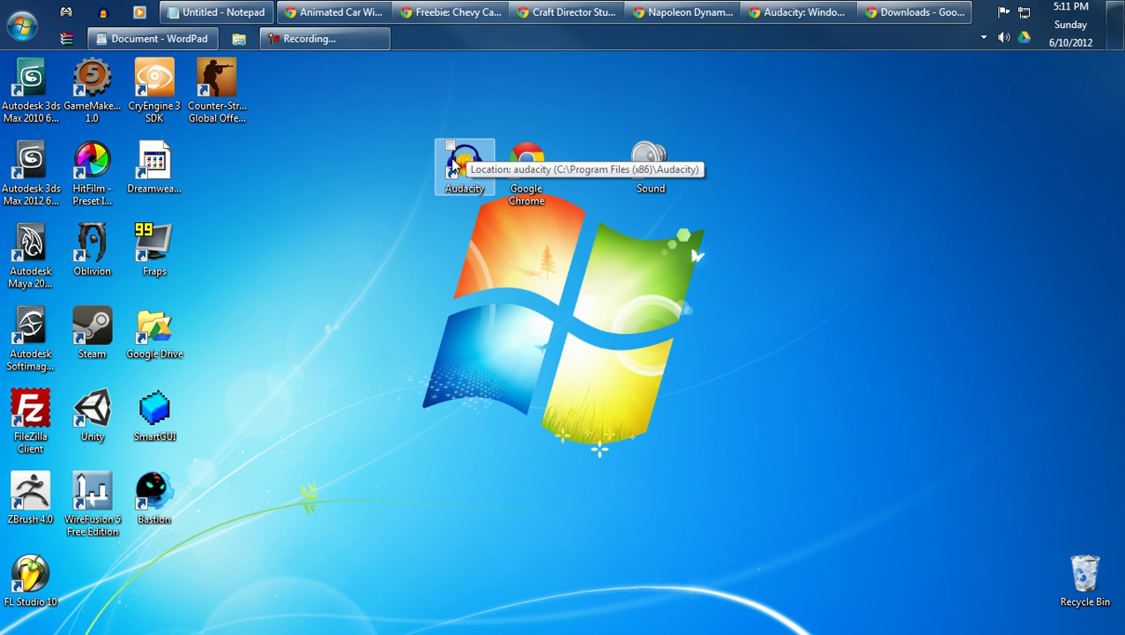
Select and deselect the Audacity desktop shortcut, leaving no shortcut selected.
click(460, 173)
click(486, 230)
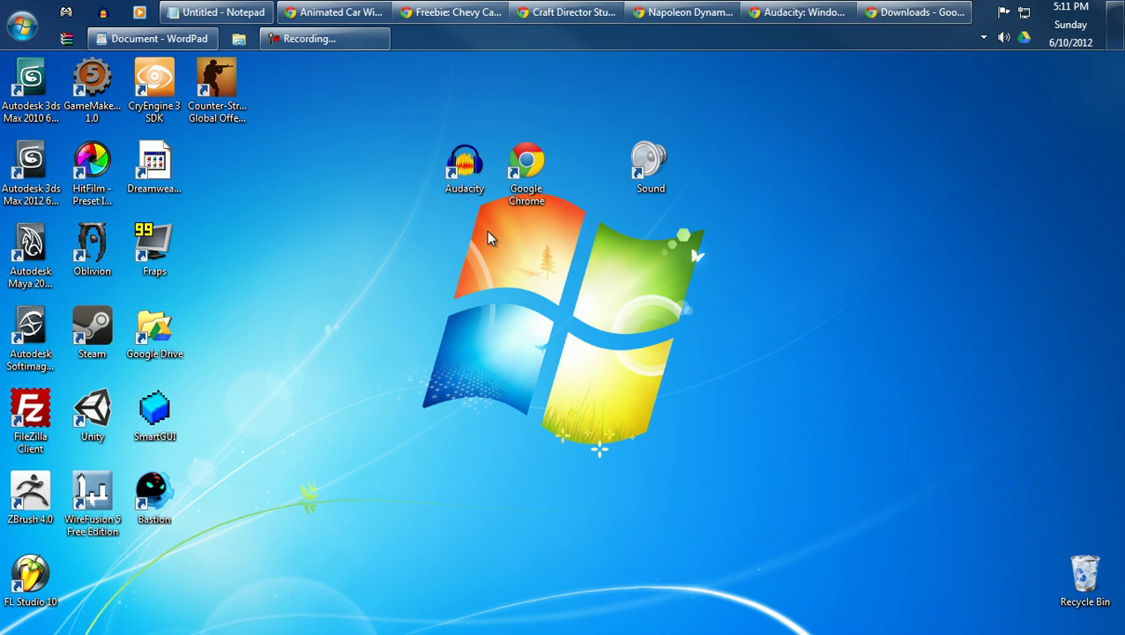
click(465, 174)
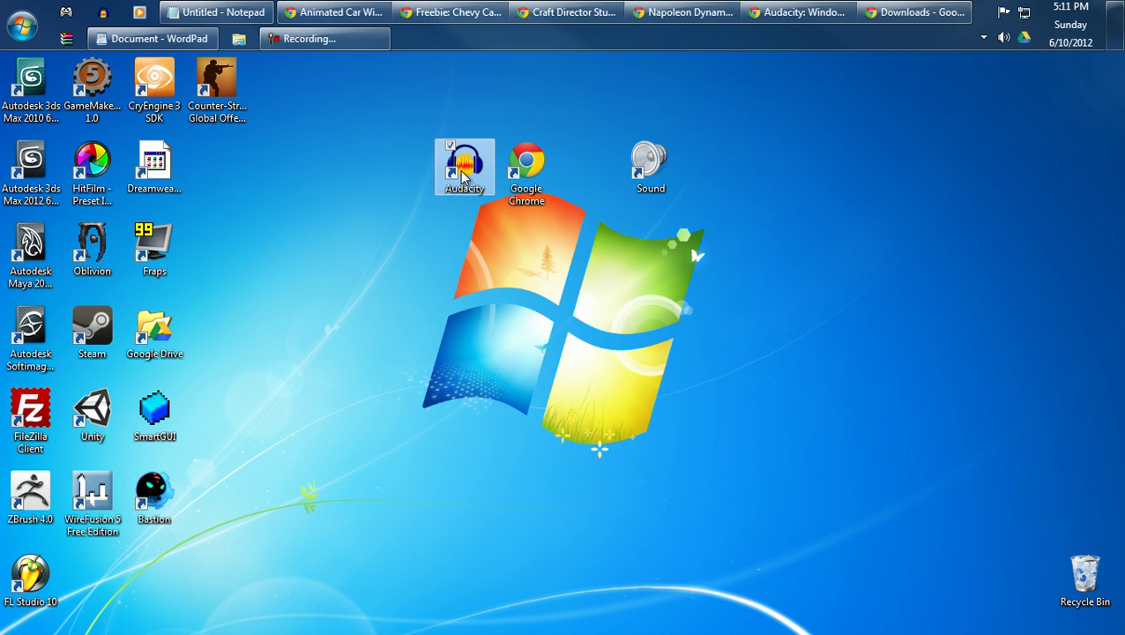
click(510, 247)
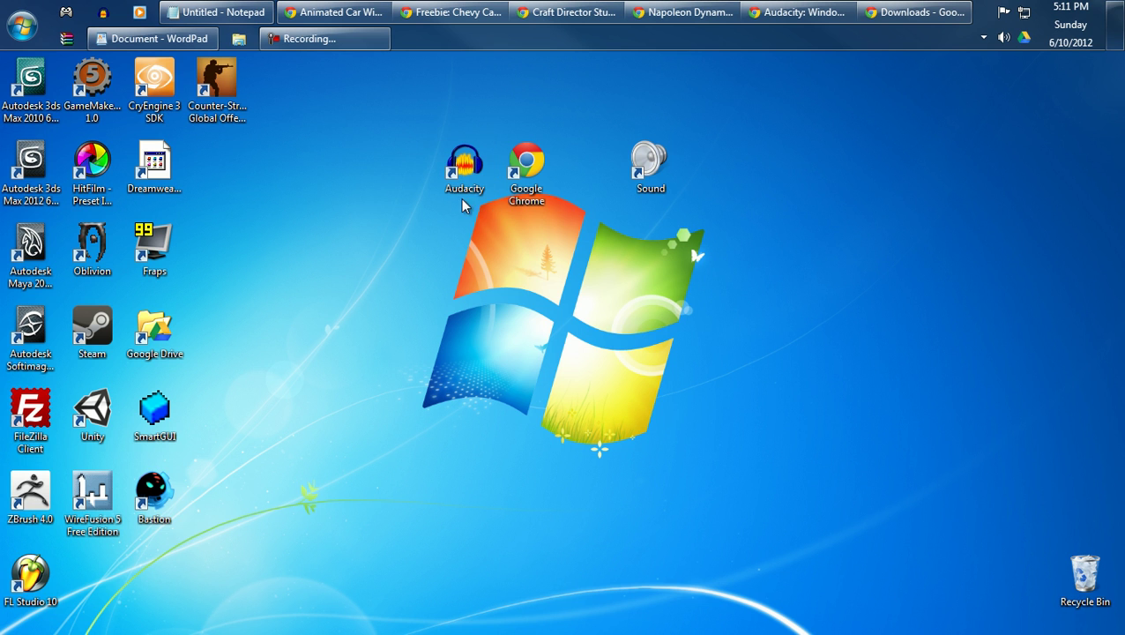